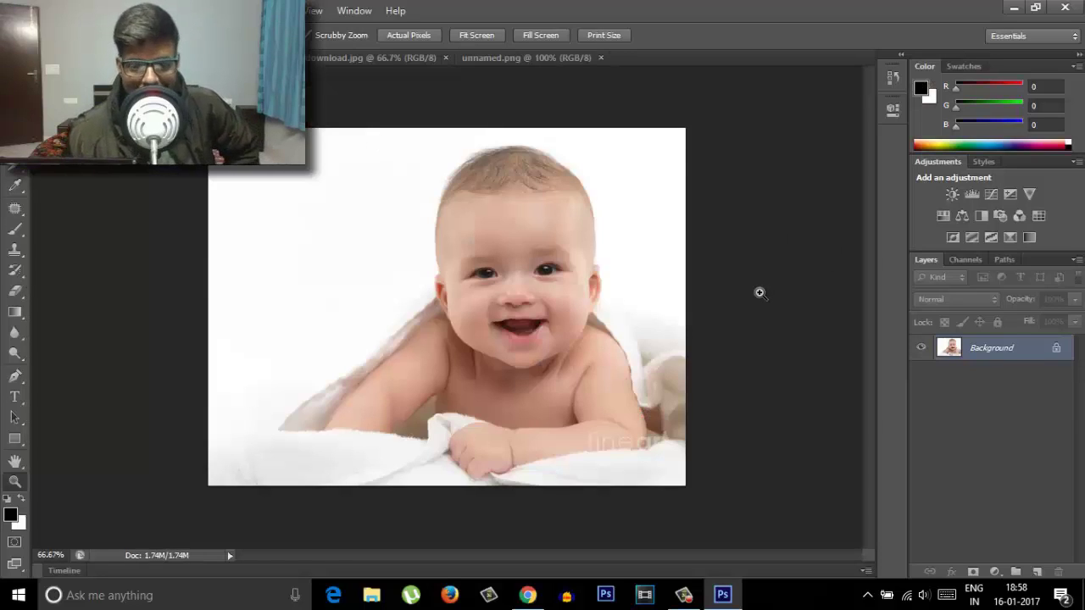
Step: Patch both of the baby's eyes with forehead skin using the Patch tool
{"action": "left_click", "coordinate": [17, 212]}
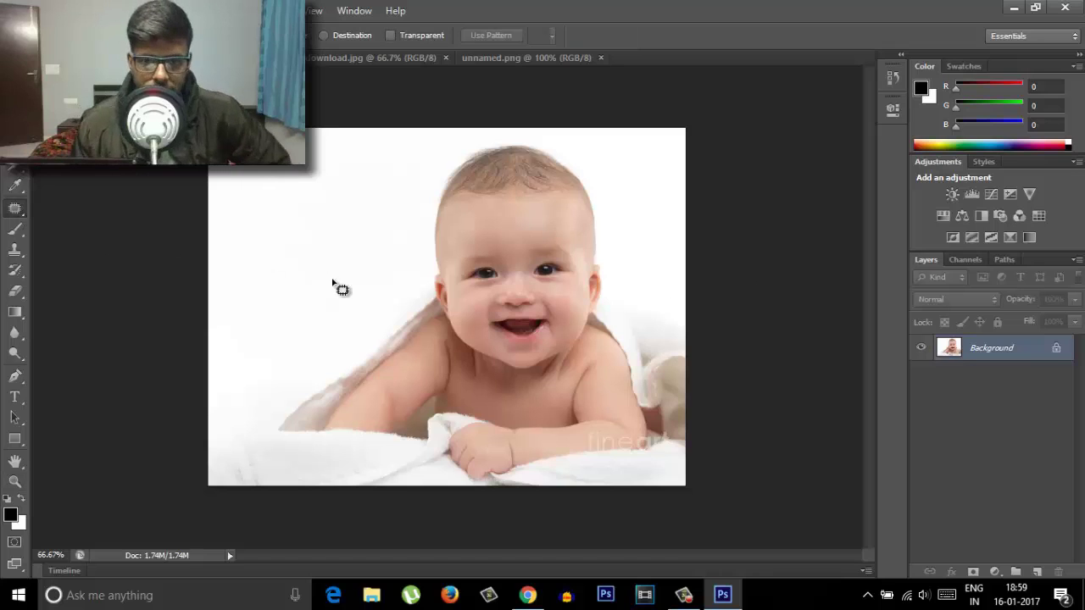
{"action": "mouse_move", "coordinate": [536, 254]}
{"action": "left_mouse_down"}
{"action": "mouse_move", "coordinate": [569, 282]}
{"action": "mouse_move", "coordinate": [537, 264]}
{"action": "mouse_move", "coordinate": [554, 273]}
{"action": "mouse_move", "coordinate": [551, 254]}
{"action": "left_mouse_up"}
{"action": "mouse_move", "coordinate": [475, 265]}
{"action": "left_mouse_down"}
{"action": "mouse_move", "coordinate": [476, 280]}
{"action": "mouse_move", "coordinate": [504, 232]}
{"action": "left_mouse_up"}
{"action": "left_click", "coordinate": [518, 282]}
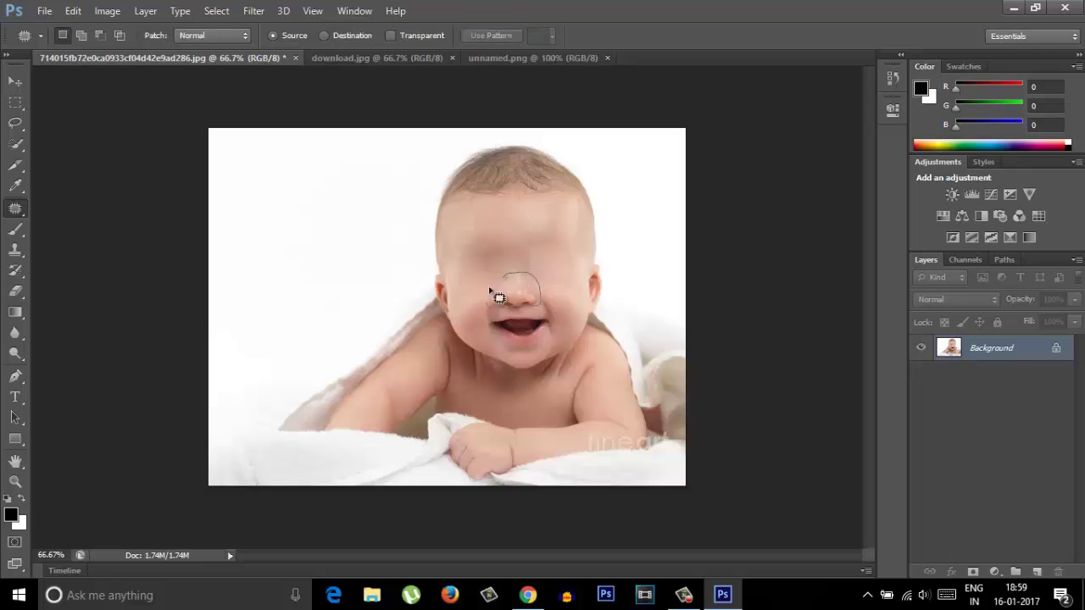
Step: Patch the baby's mouth and chin area with skin texture, then bring up the portrait image
{"action": "mouse_move", "coordinate": [499, 297]}
{"action": "left_mouse_down"}
{"action": "mouse_move", "coordinate": [552, 310]}
{"action": "mouse_move", "coordinate": [563, 245]}
{"action": "mouse_move", "coordinate": [544, 298]}
{"action": "left_mouse_up"}
{"action": "left_click_drag", "start_coordinate": [545, 351], "coordinate": [484, 230]}
{"action": "left_click", "coordinate": [561, 309]}
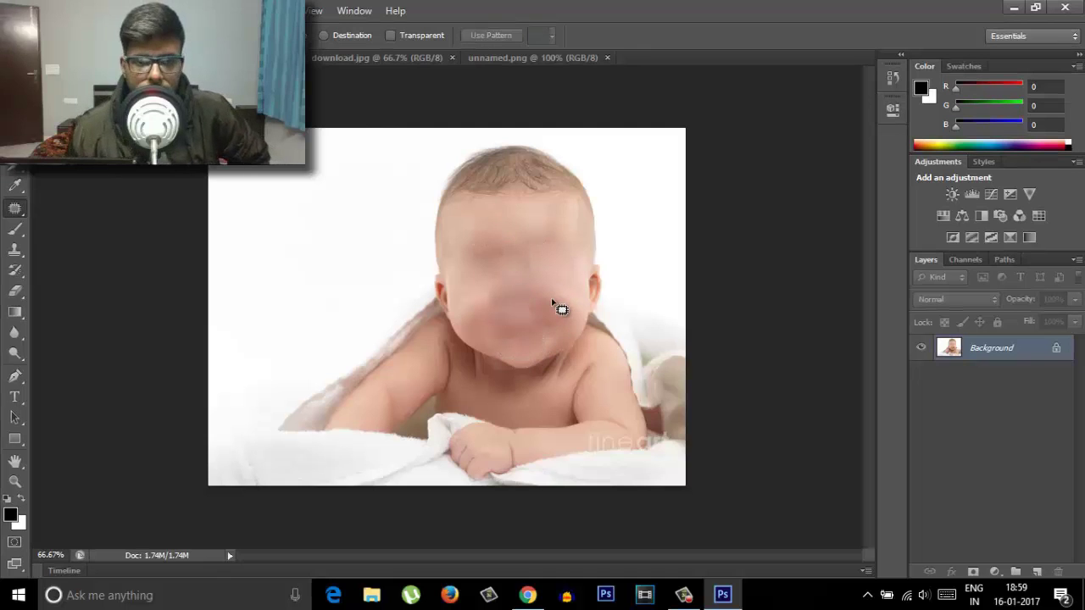
{"action": "key", "text": "ctrl+Tab"}
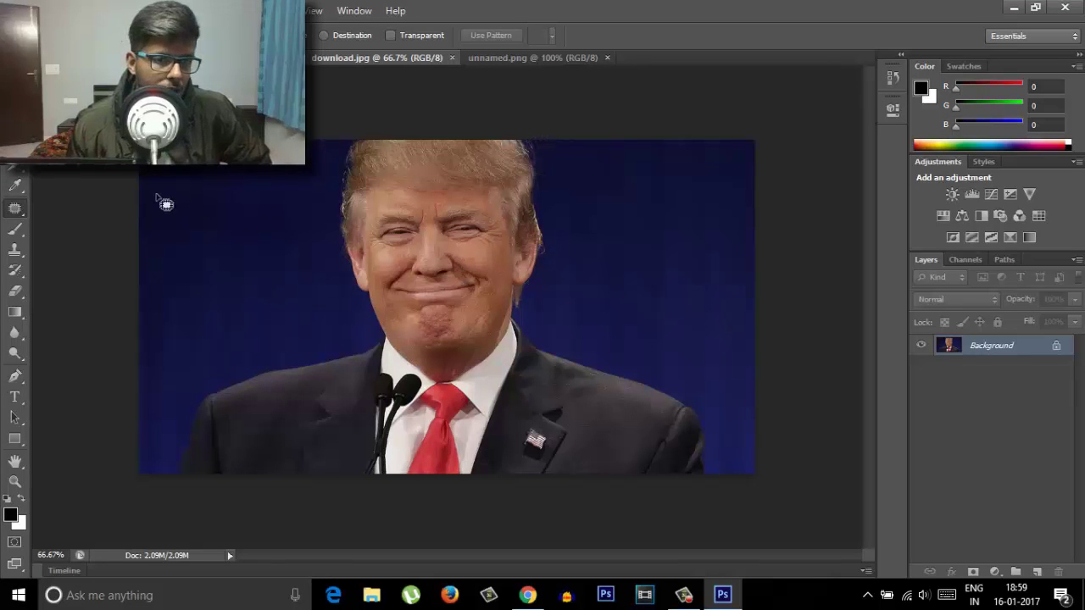
Step: Copy the man's eyes from download.jpg and position them over the baby's blank eye area
{"action": "key", "text": "l"}
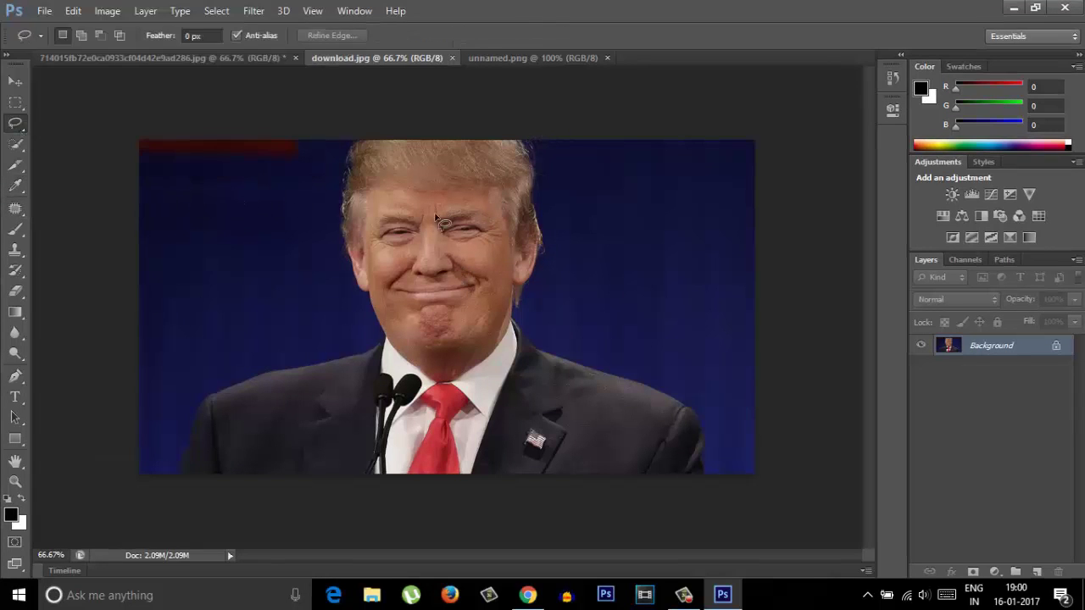
{"action": "left_click_drag", "start_coordinate": [375, 257], "coordinate": [373, 246]}
{"action": "key", "text": "ctrl+c"}
{"action": "key", "text": "ctrl+shift+Tab"}
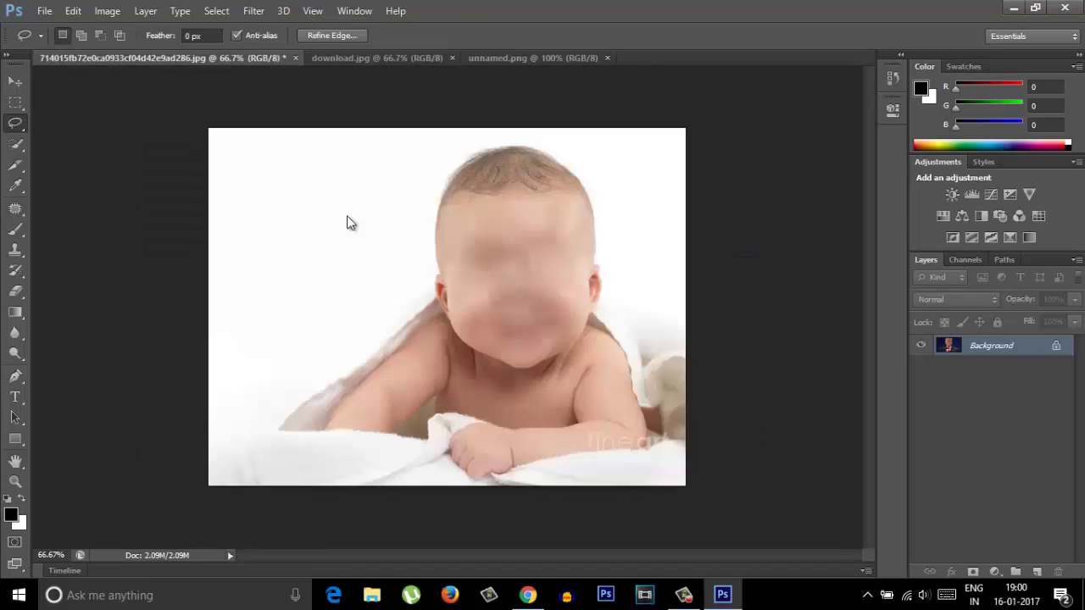
{"action": "key", "text": "ctrl+v"}
{"action": "key", "text": "v"}
{"action": "key", "text": "ctrl+t"}
{"action": "left_click_drag", "start_coordinate": [479, 305], "coordinate": [545, 272]}
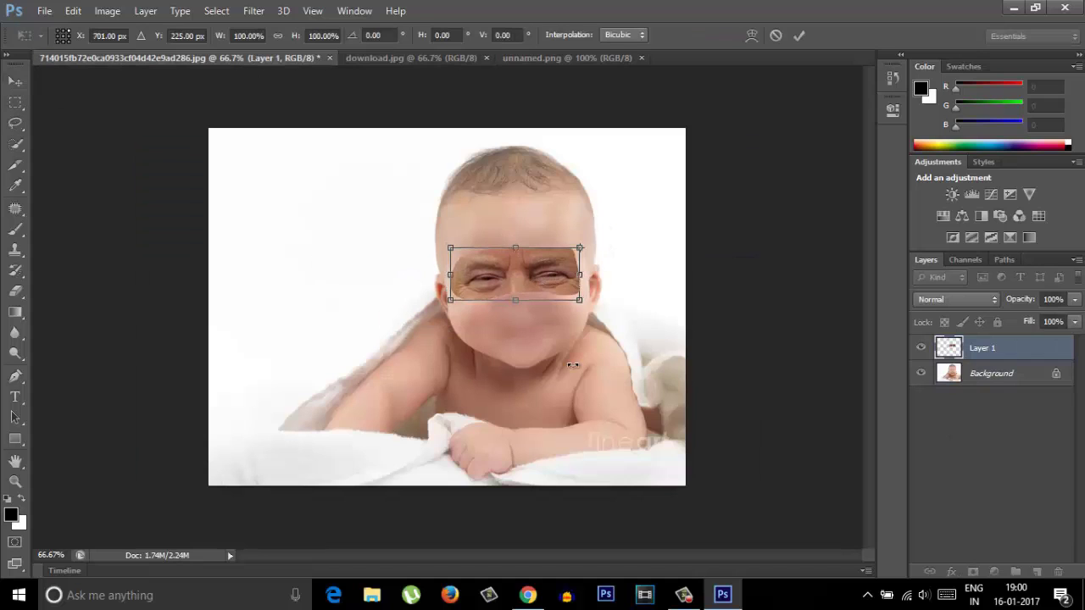
{"action": "left_click", "coordinate": [983, 374]}
{"action": "key", "text": "Return"}
Step: Duplicate the Background layer, then select Layer 1 with the Eraser tool
{"action": "right_click", "coordinate": [983, 374]}
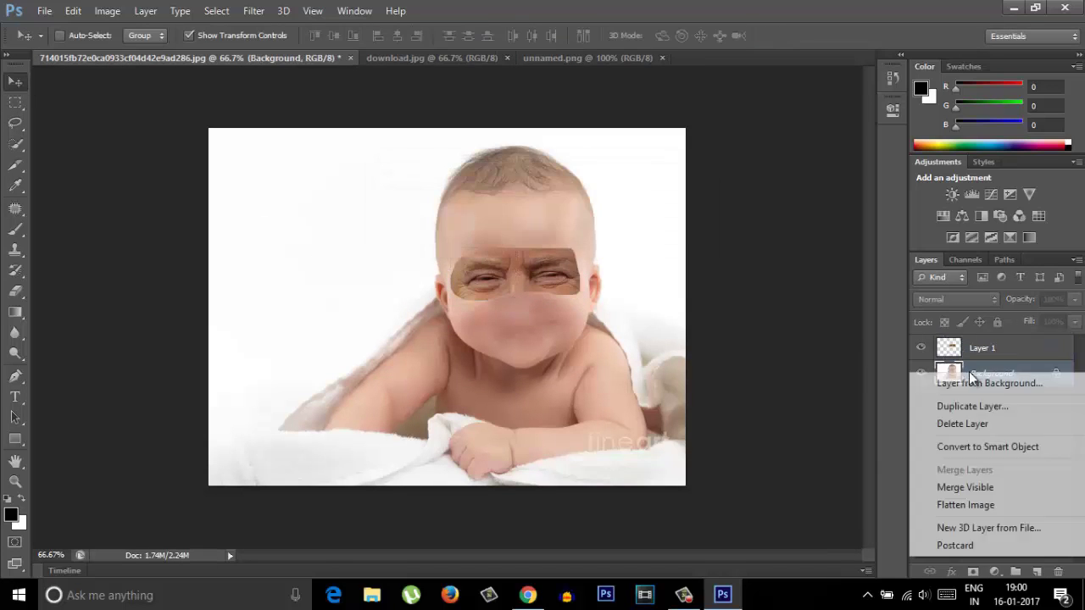
{"action": "left_click", "coordinate": [966, 407]}
{"action": "key", "text": "Return"}
{"action": "left_click", "coordinate": [1009, 350]}
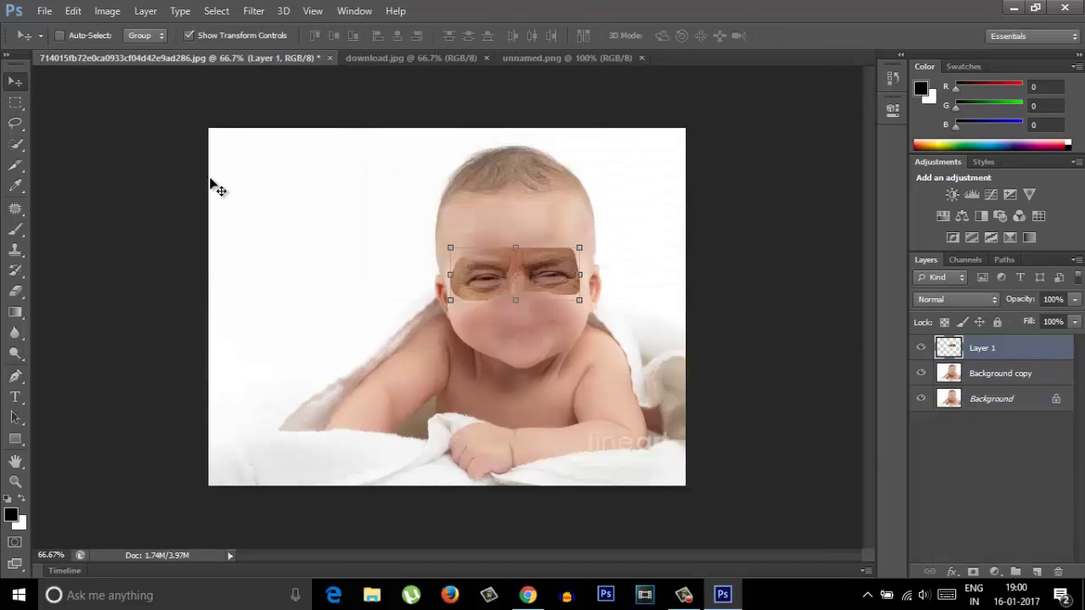
{"action": "left_click", "coordinate": [14, 286]}
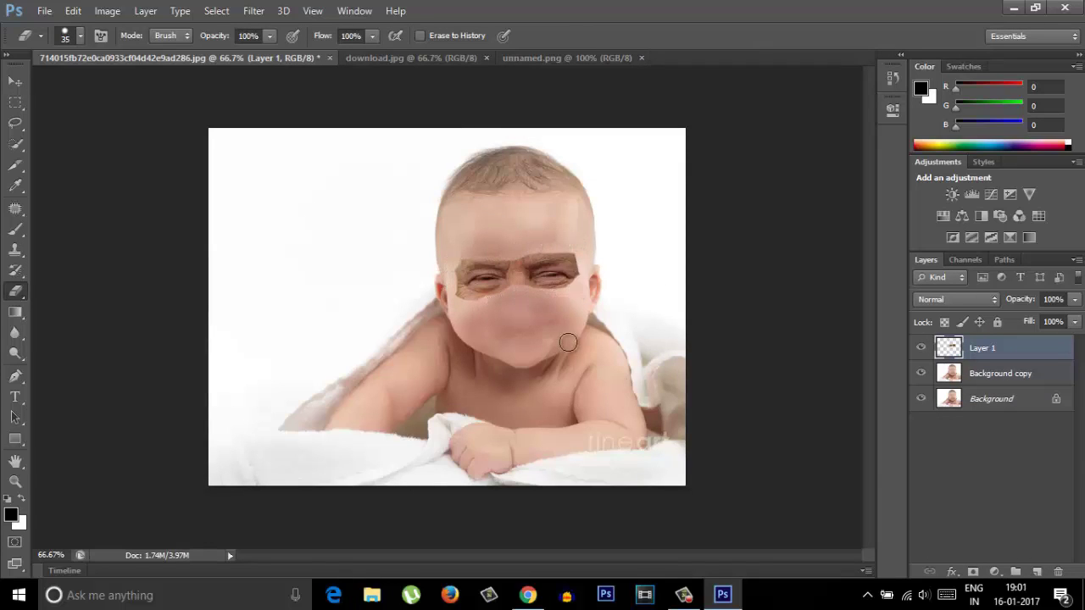
Step: Load Layer 1's outline as a selection and contract it by 5 px on Background copy
{"action": "key", "text": "v"}
{"action": "left_click", "coordinate": [949, 349], "text": "ctrl"}
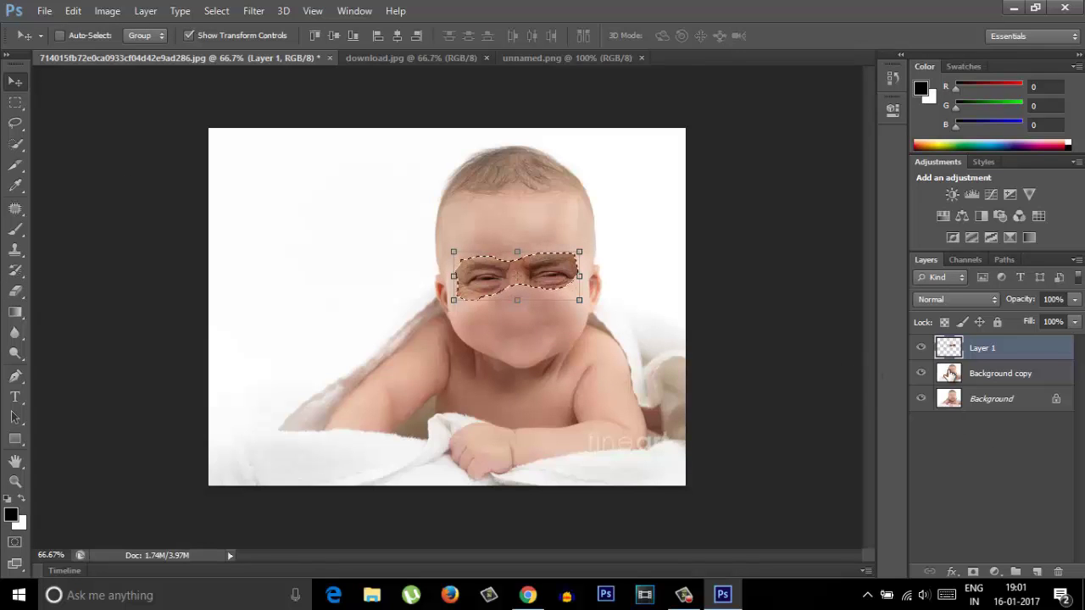
{"action": "left_click", "coordinate": [951, 373]}
{"action": "left_click", "coordinate": [216, 10]}
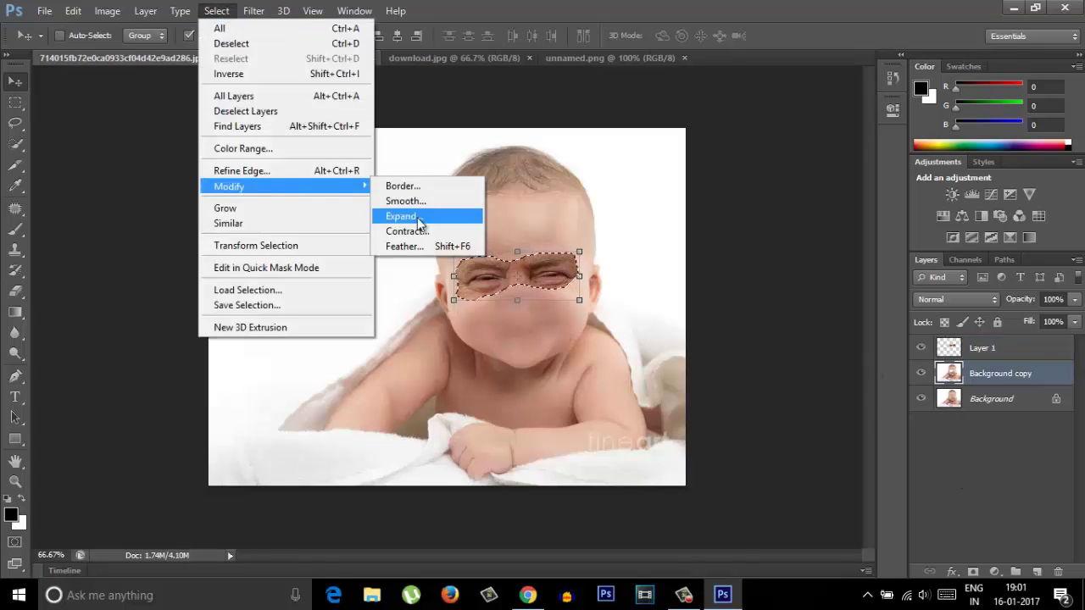
{"action": "left_click", "coordinate": [398, 233]}
{"action": "type", "text": "5"}
{"action": "left_click", "coordinate": [621, 206]}
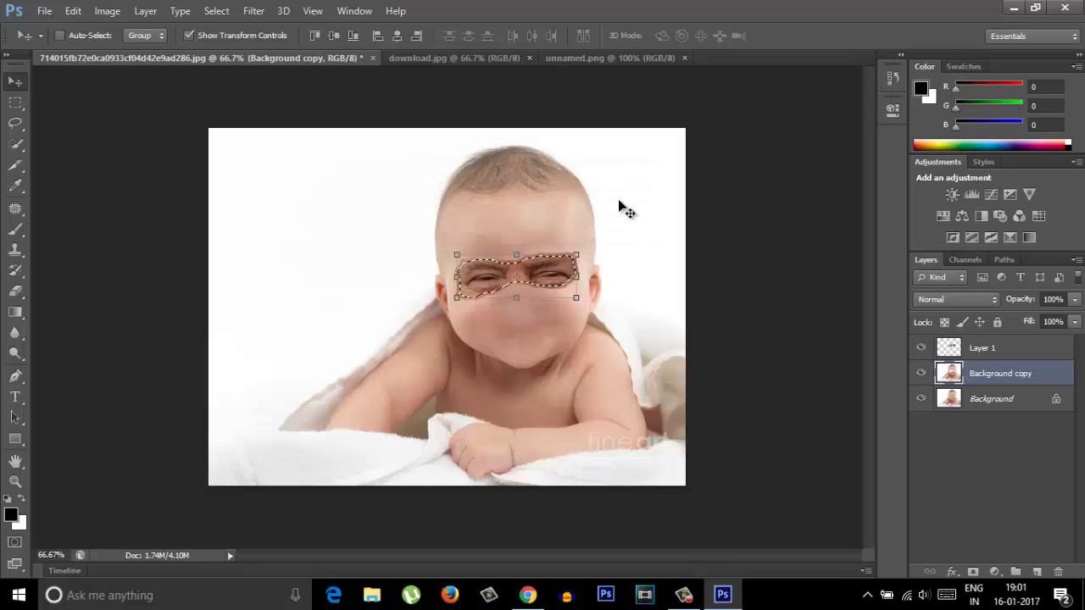
Step: Auto-blend Layer 1 with Background copy
{"action": "left_click", "coordinate": [975, 348]}
{"action": "left_click", "coordinate": [986, 374], "text": "ctrl"}
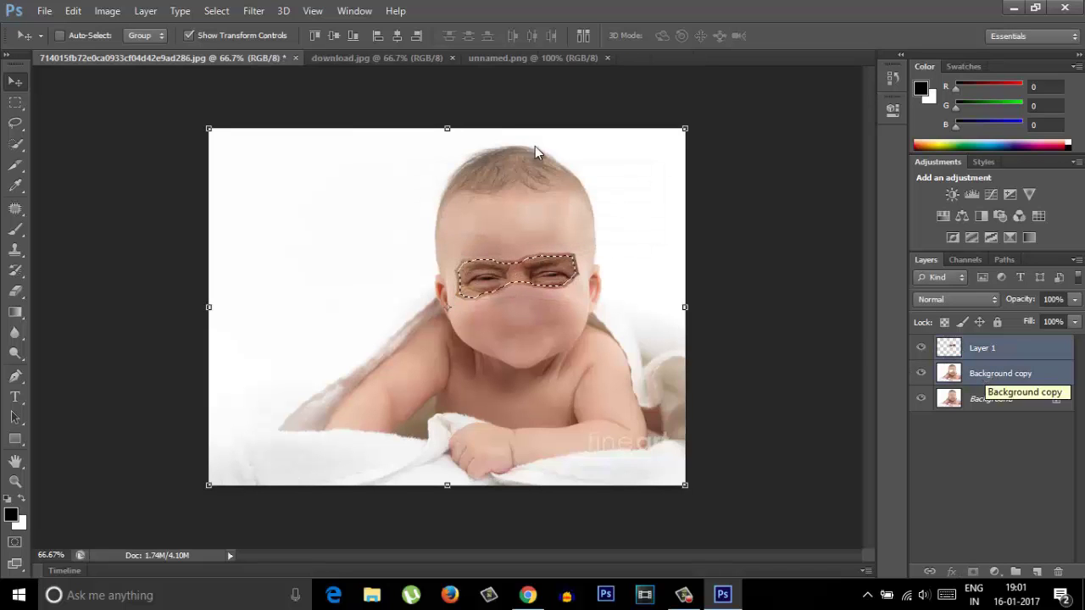
{"action": "left_click", "coordinate": [107, 10]}
{"action": "left_click", "coordinate": [140, 197]}
{"action": "left_click", "coordinate": [617, 154]}
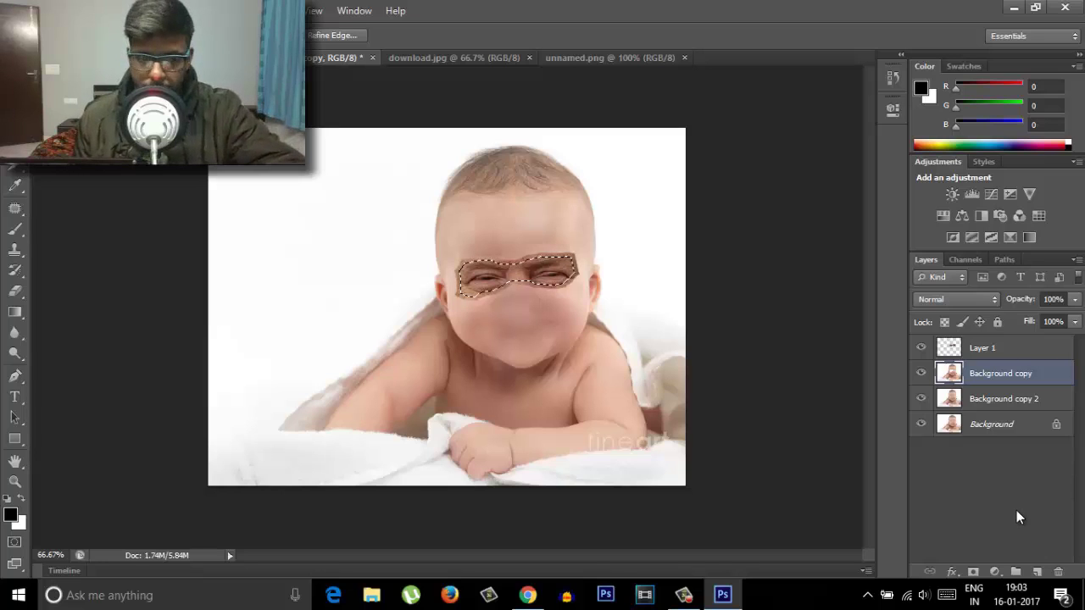
Step: Try auto-blending Layer 1 with Background copy, then undo it
{"action": "left_click", "coordinate": [949, 344]}
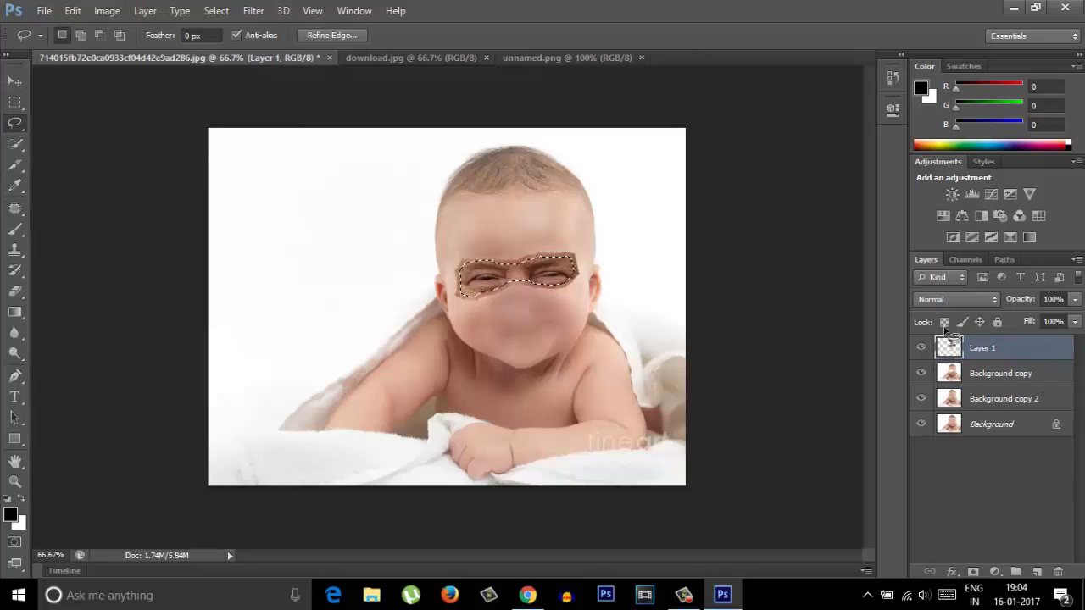
{"action": "left_click", "coordinate": [216, 11]}
{"action": "left_click", "coordinate": [419, 235]}
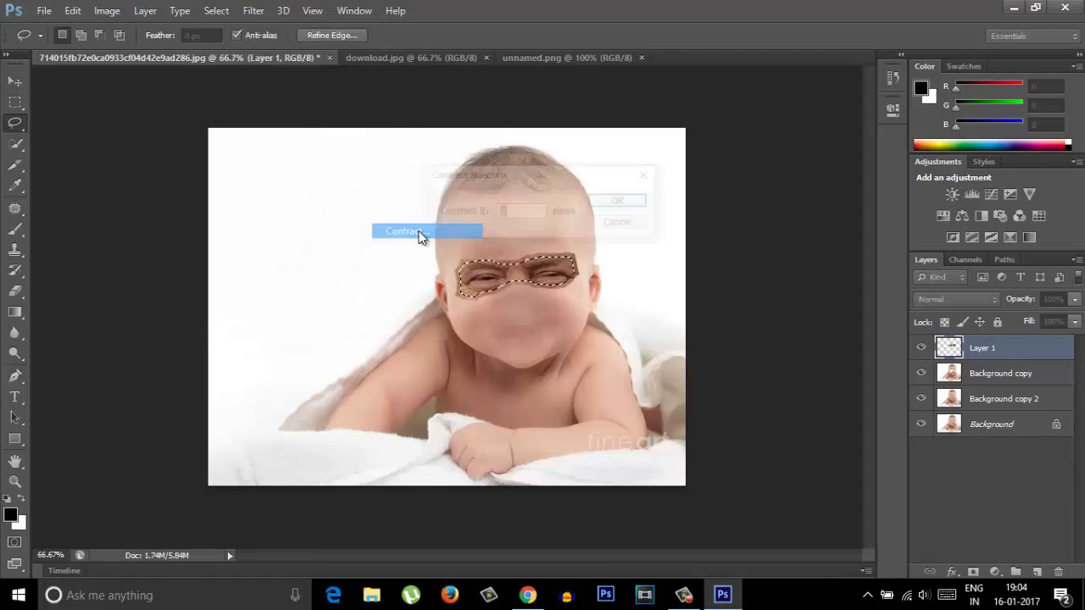
{"action": "left_click", "coordinate": [993, 373]}
{"action": "left_click", "coordinate": [983, 348], "text": "ctrl"}
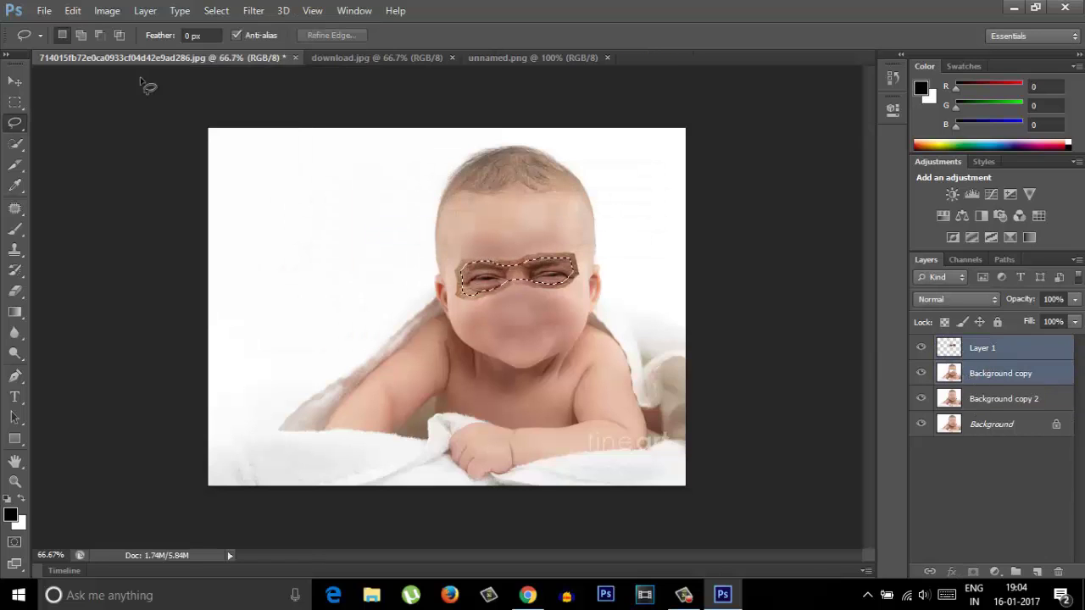
{"action": "left_click", "coordinate": [73, 10]}
{"action": "left_click", "coordinate": [211, 324]}
{"action": "left_click", "coordinate": [614, 154]}
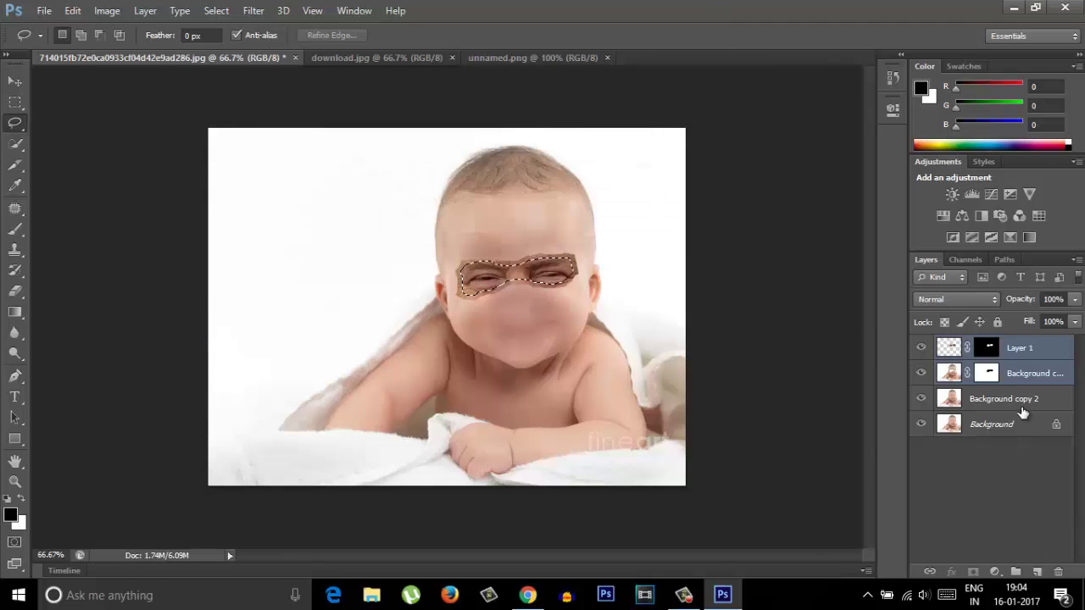
{"action": "key", "text": "ctrl+z"}
Step: Select Layer 1 and step back twice in the edit history
{"action": "left_click", "coordinate": [993, 349]}
{"action": "left_click", "coordinate": [73, 10]}
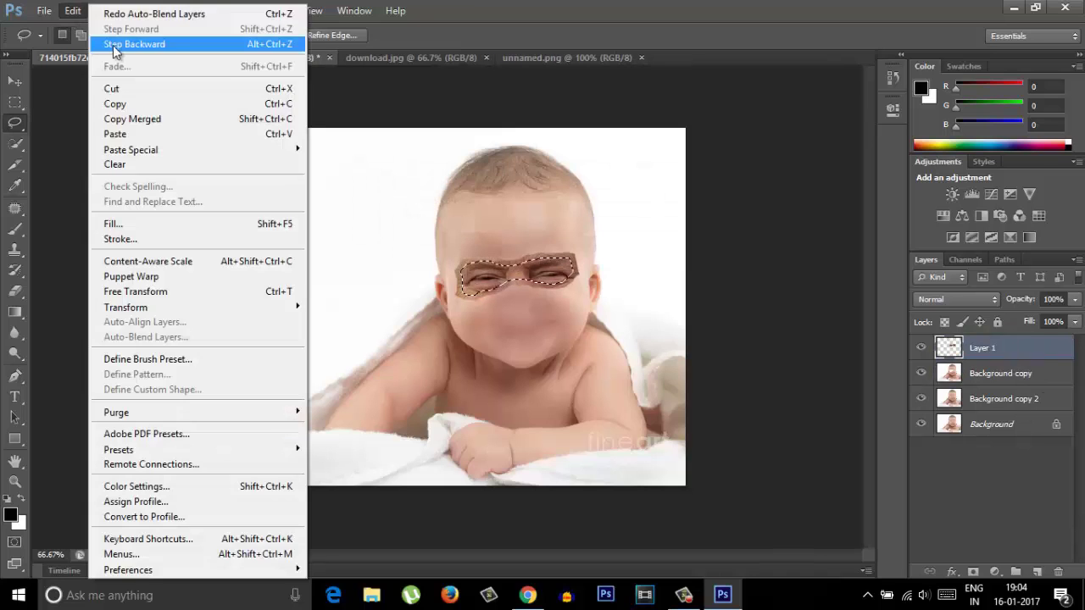
{"action": "left_click", "coordinate": [119, 45]}
{"action": "left_click", "coordinate": [73, 10]}
{"action": "left_click", "coordinate": [119, 45]}
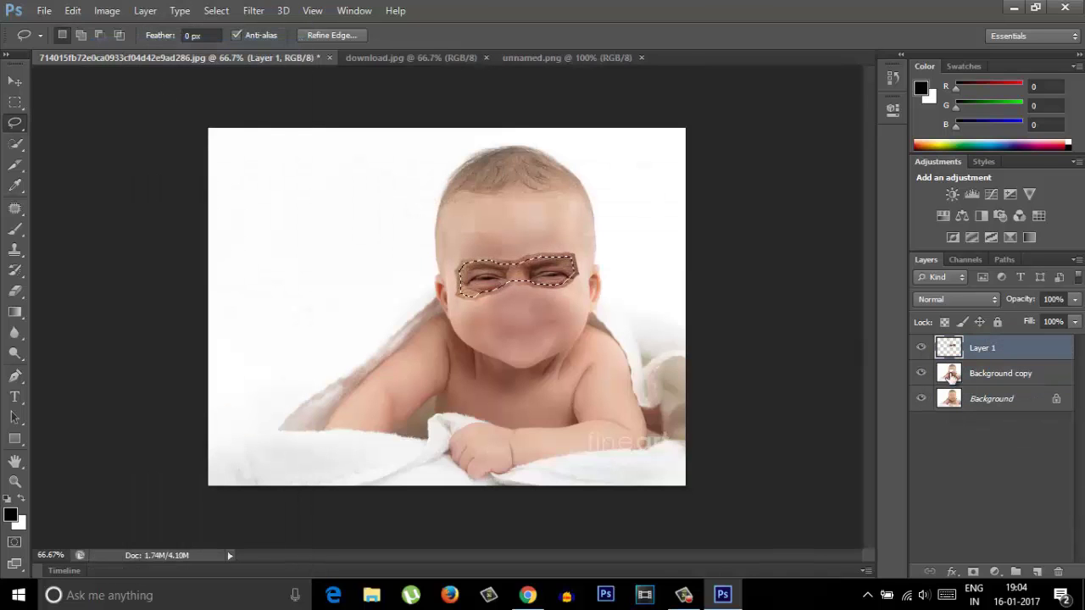
Step: Delete Background copy, re-duplicate the Background layer, and select Layer 1
{"action": "right_click", "coordinate": [1000, 373]}
{"action": "left_click", "coordinate": [703, 155]}
{"action": "left_click", "coordinate": [410, 232]}
{"action": "right_click", "coordinate": [1000, 374]}
{"action": "left_click", "coordinate": [972, 403]}
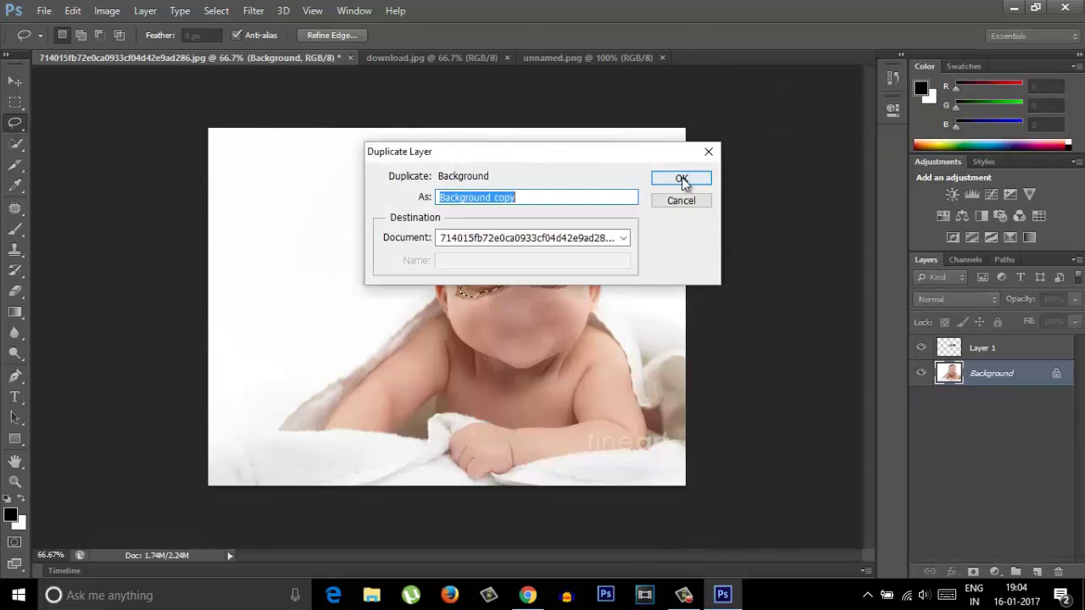
{"action": "left_click", "coordinate": [681, 177]}
{"action": "left_click", "coordinate": [983, 349]}
Step: Contract the selection and auto-blend Layer 1 with Background copy
{"action": "key", "text": "w"}
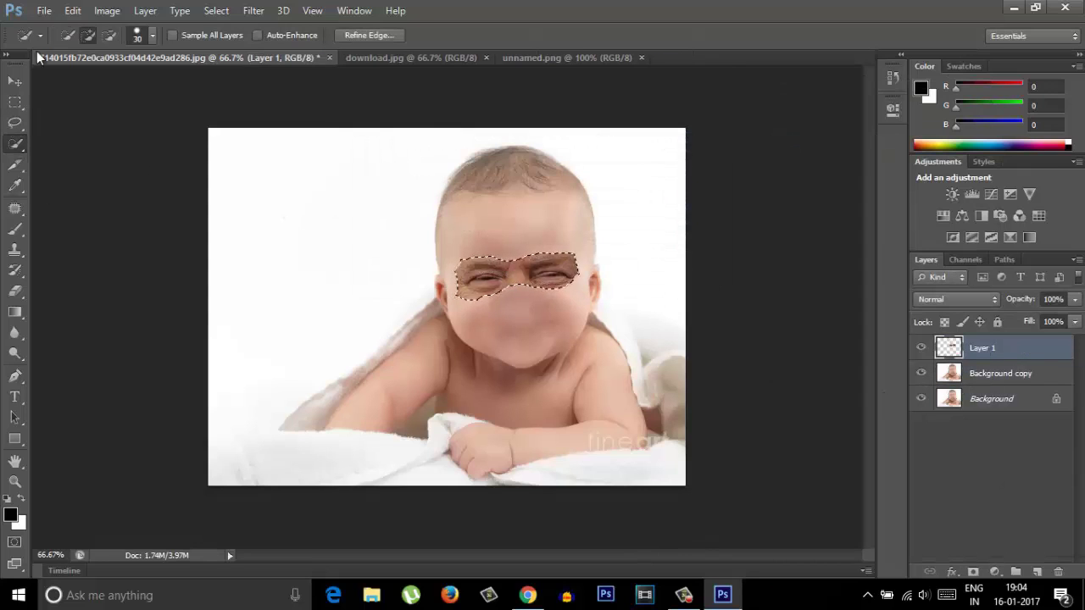
{"action": "left_click", "coordinate": [217, 10]}
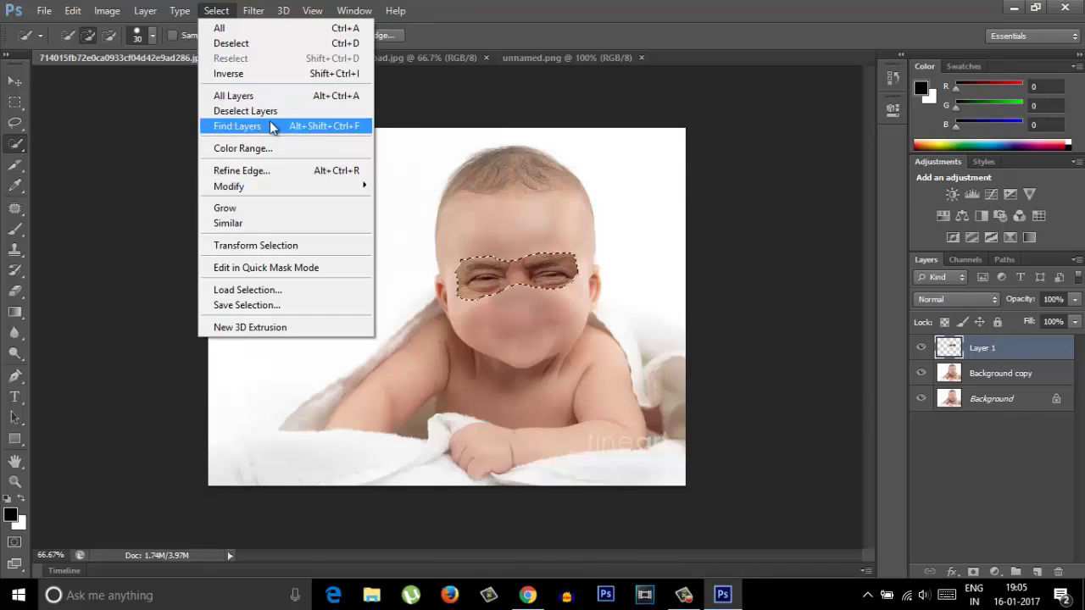
{"action": "left_click", "coordinate": [415, 233]}
{"action": "left_click", "coordinate": [633, 200]}
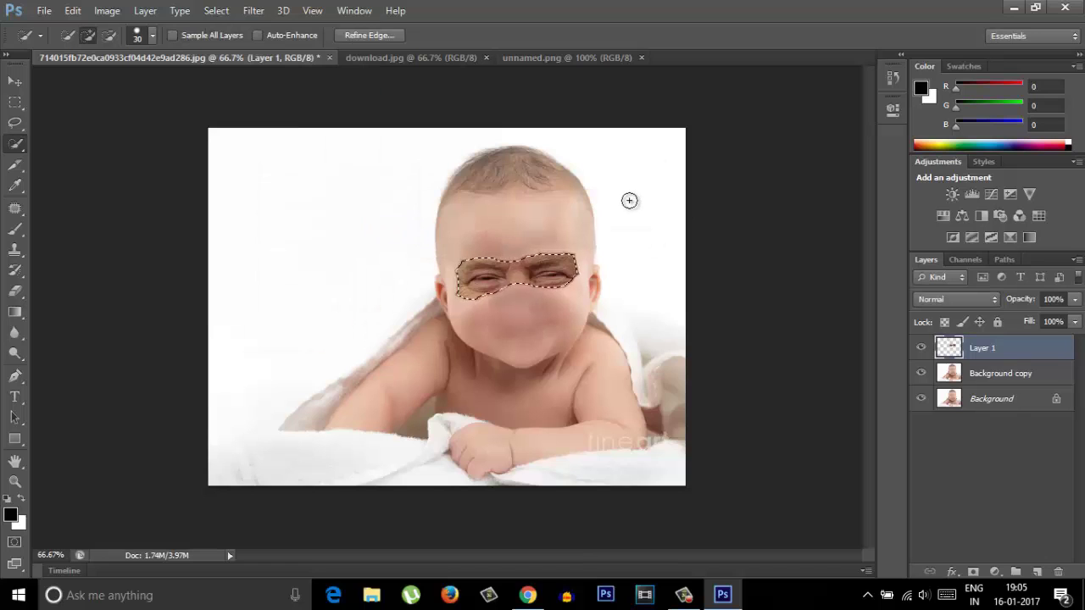
{"action": "left_click", "coordinate": [950, 378]}
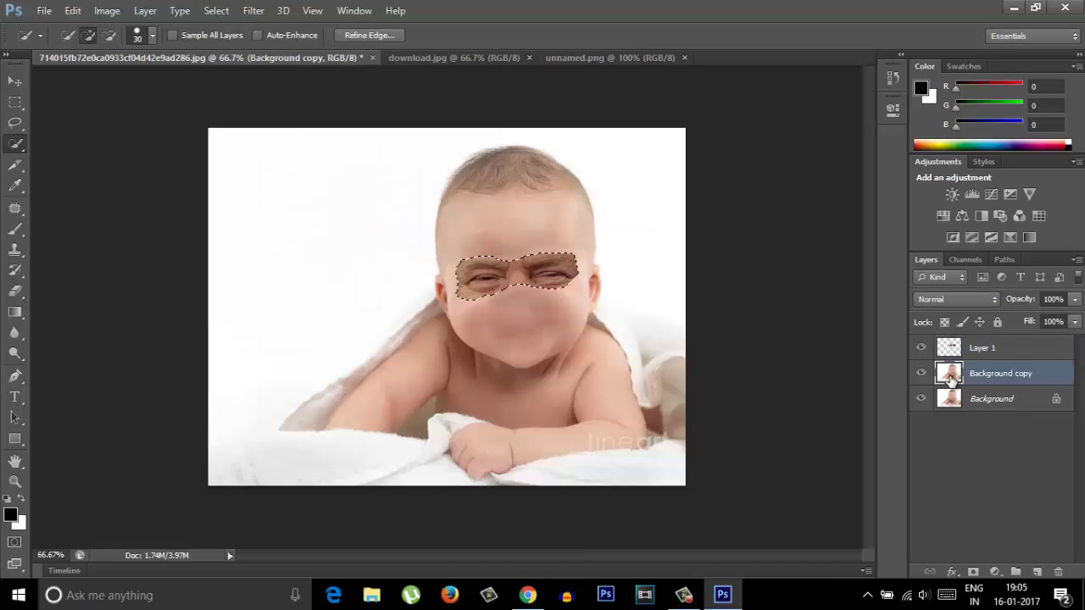
{"action": "left_click", "coordinate": [953, 349], "text": "ctrl"}
{"action": "left_click", "coordinate": [73, 10]}
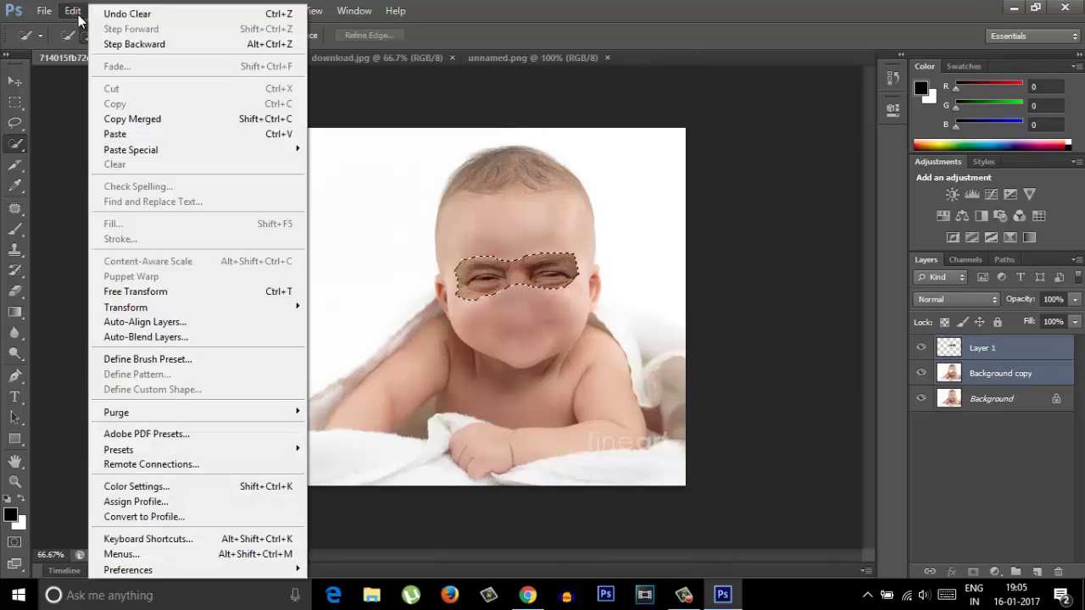
{"action": "left_click", "coordinate": [127, 331]}
{"action": "left_click", "coordinate": [624, 152]}
Step: Undo the auto-blend and reload Layer 1's outline as a slightly contracted selection
{"action": "key", "text": "l"}
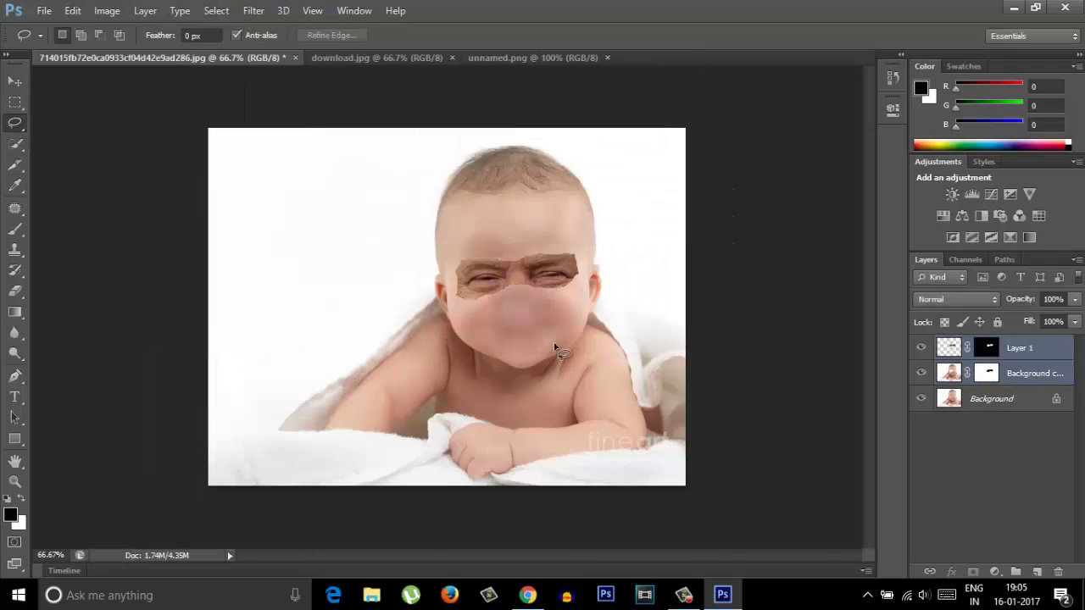
{"action": "left_click", "coordinate": [73, 10]}
{"action": "left_click", "coordinate": [110, 44]}
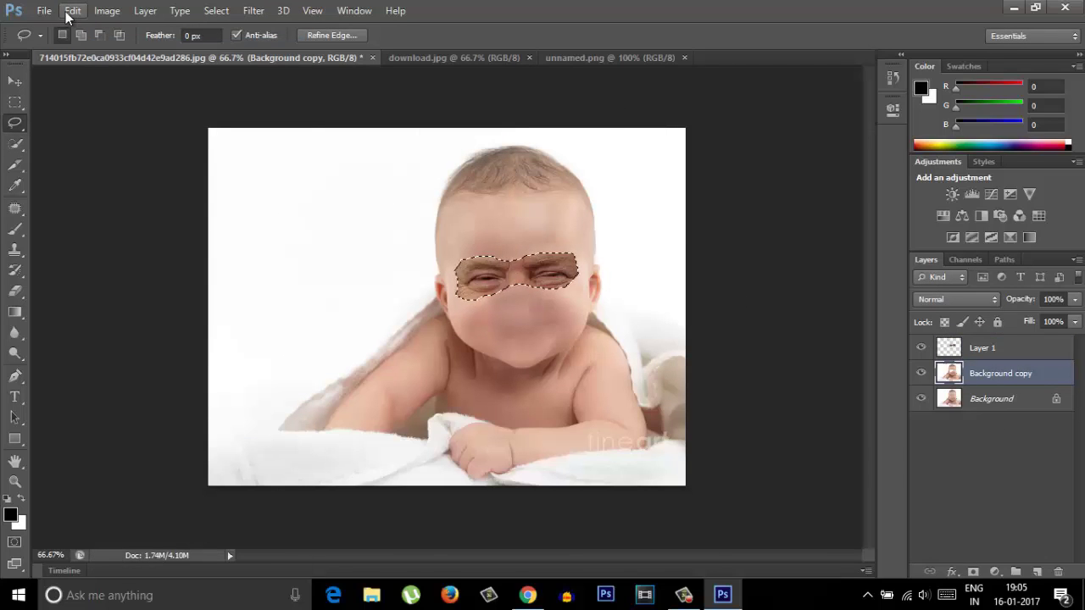
{"action": "left_click", "coordinate": [950, 347]}
{"action": "left_click", "coordinate": [410, 247]}
{"action": "left_click", "coordinate": [948, 351], "text": "ctrl"}
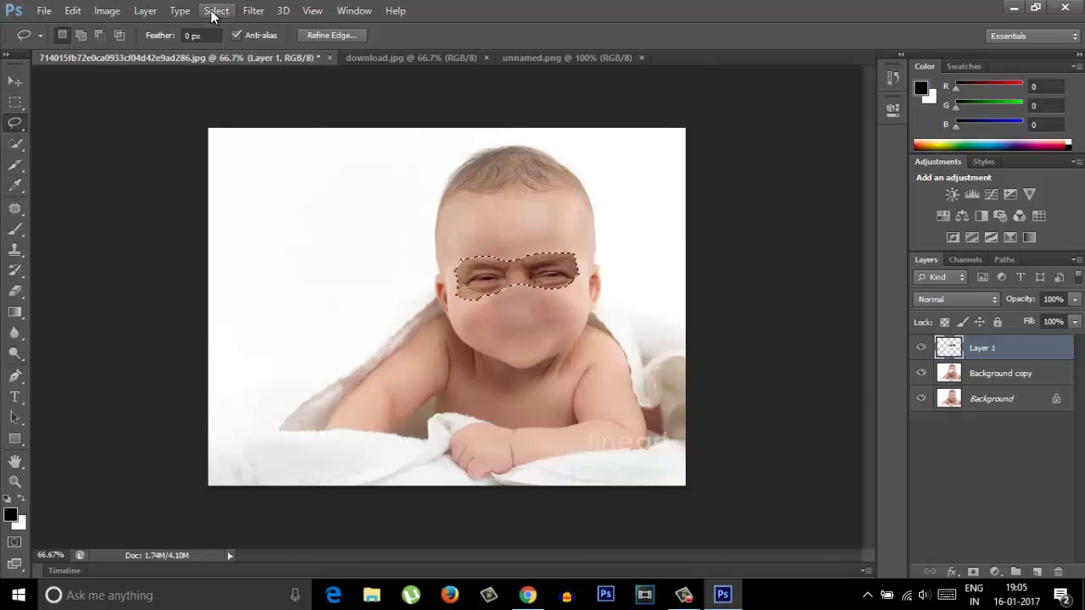
{"action": "left_click", "coordinate": [217, 10]}
{"action": "left_click", "coordinate": [398, 230]}
{"action": "key", "text": "Return"}
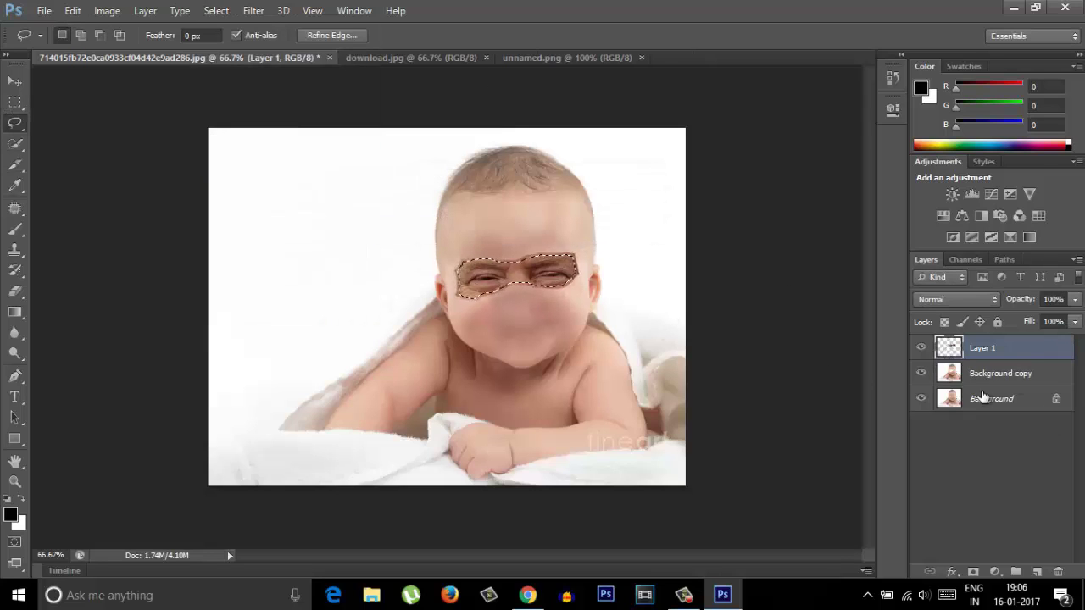
Step: Replace Background copy with a fresh duplicate of the Background layer
{"action": "left_click", "coordinate": [107, 10]}
{"action": "left_click", "coordinate": [1000, 373]}
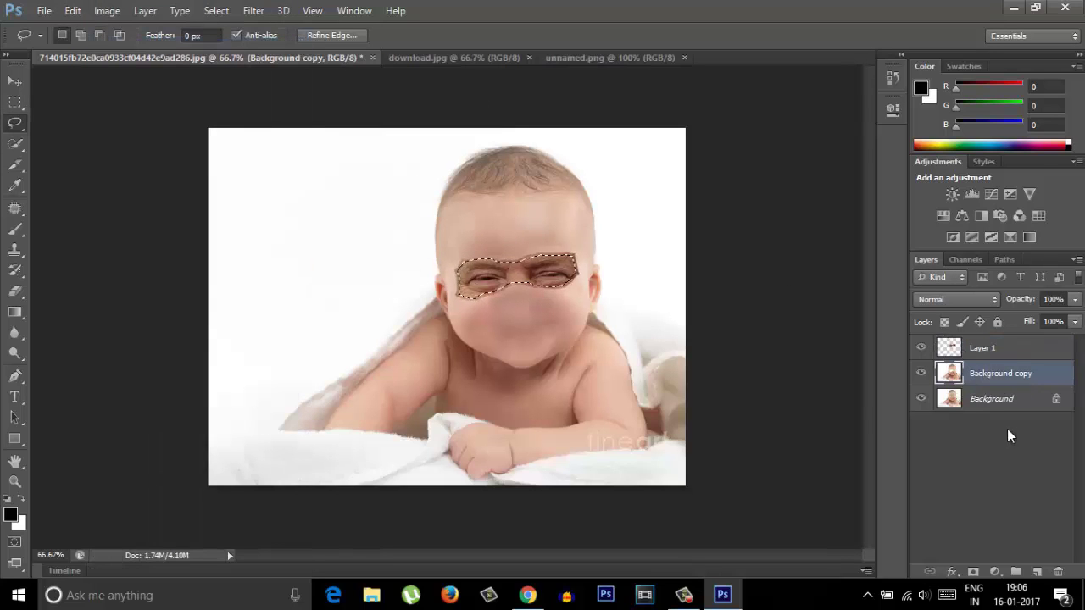
{"action": "right_click", "coordinate": [992, 373]}
{"action": "left_click", "coordinate": [702, 141]}
{"action": "left_click", "coordinate": [428, 232]}
{"action": "right_click", "coordinate": [1008, 373]}
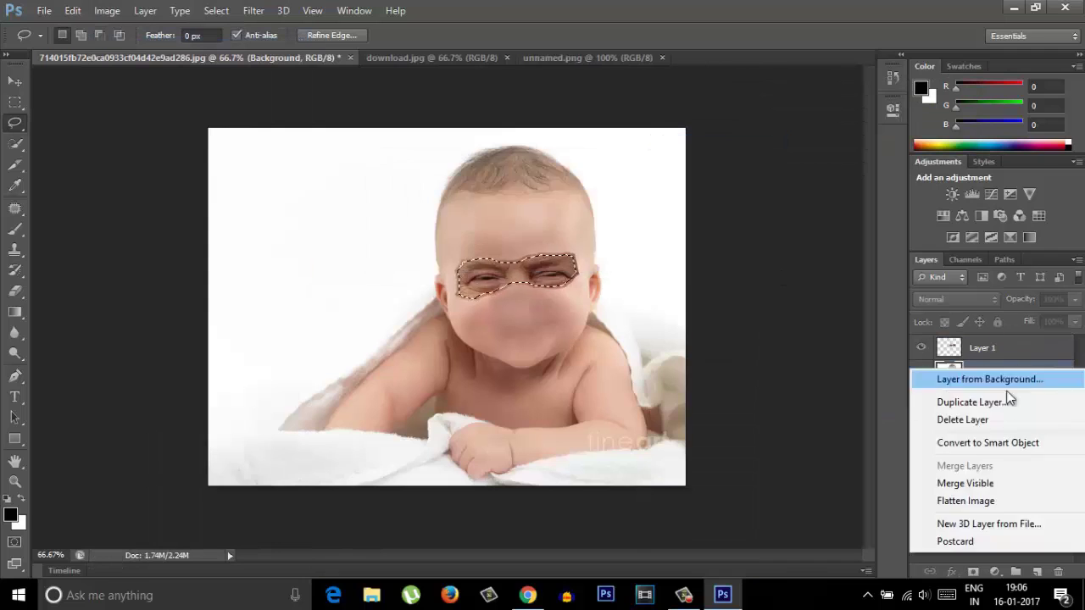
{"action": "left_click", "coordinate": [971, 402]}
{"action": "key", "text": "Return"}
Step: Auto-blend Layer 1 with the new Background copy to merge the eyes
{"action": "left_click", "coordinate": [1000, 349], "text": "shift"}
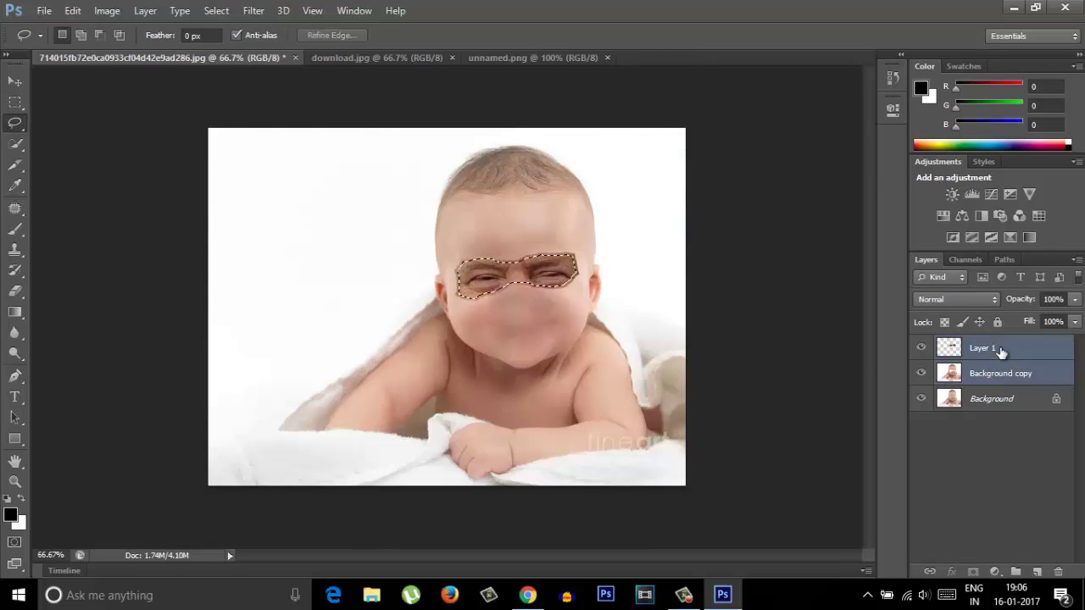
{"action": "left_click", "coordinate": [73, 10]}
{"action": "left_click", "coordinate": [259, 337]}
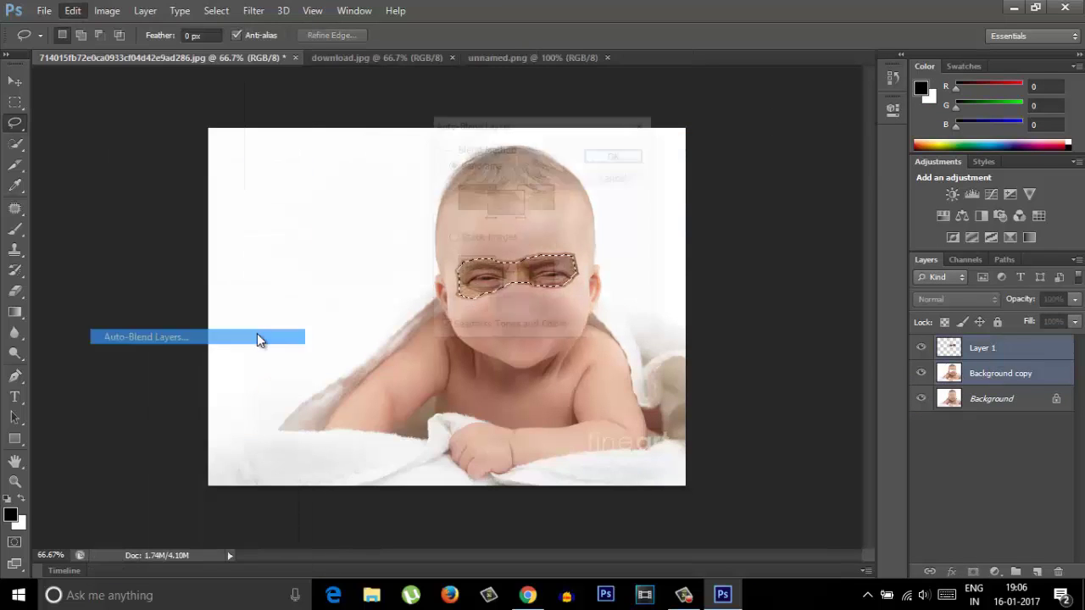
{"action": "left_click", "coordinate": [607, 154]}
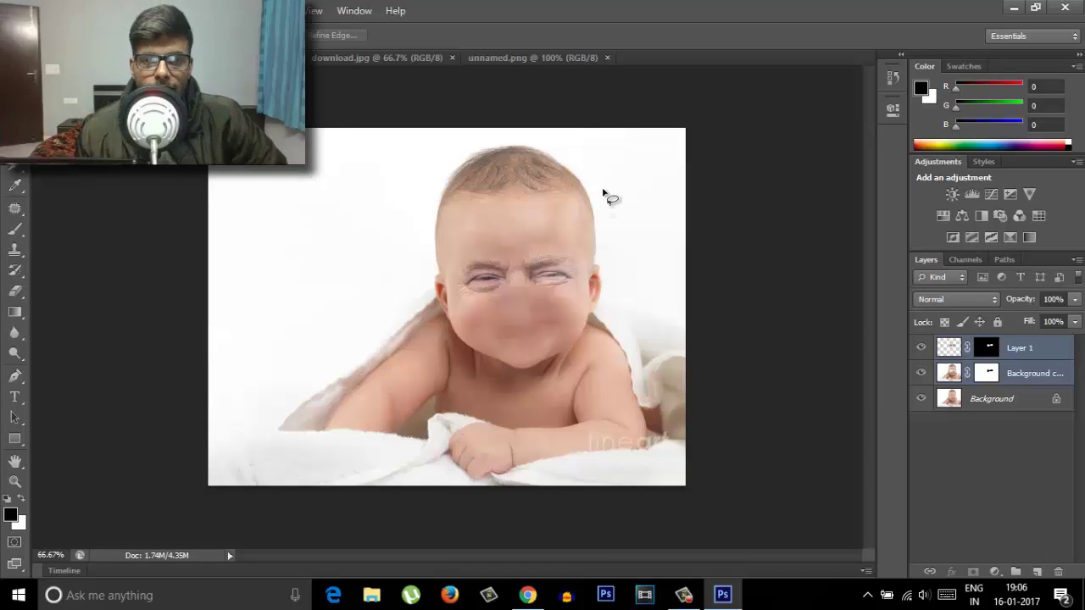
Step: Copy the celebrity's face from unnamed.png and paste it into the baby photo
{"action": "left_click", "coordinate": [503, 58]}
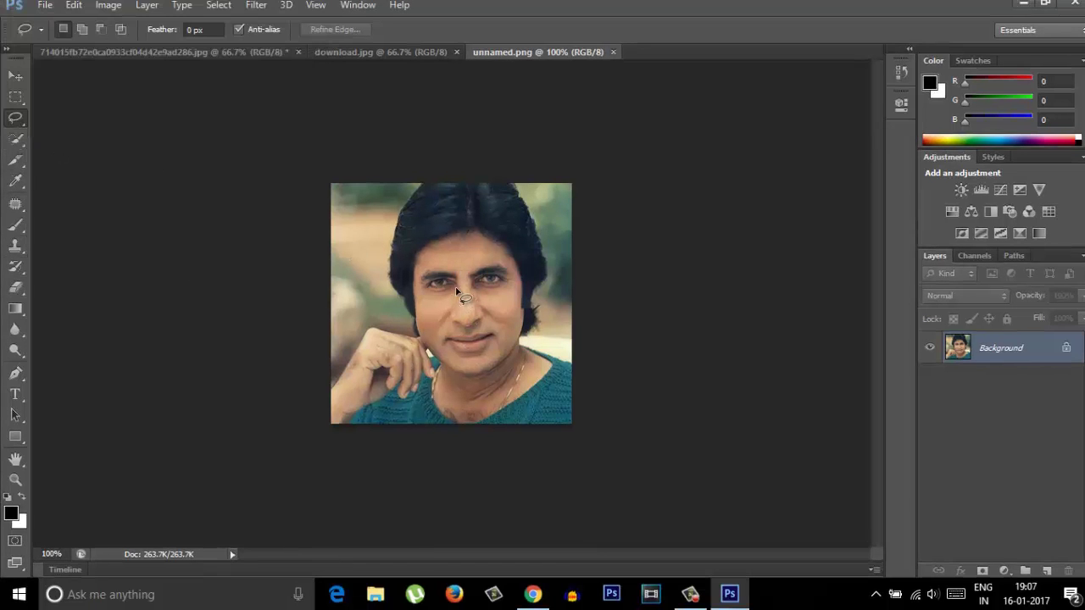
{"action": "left_click_drag", "start_coordinate": [416, 278], "coordinate": [419, 280]}
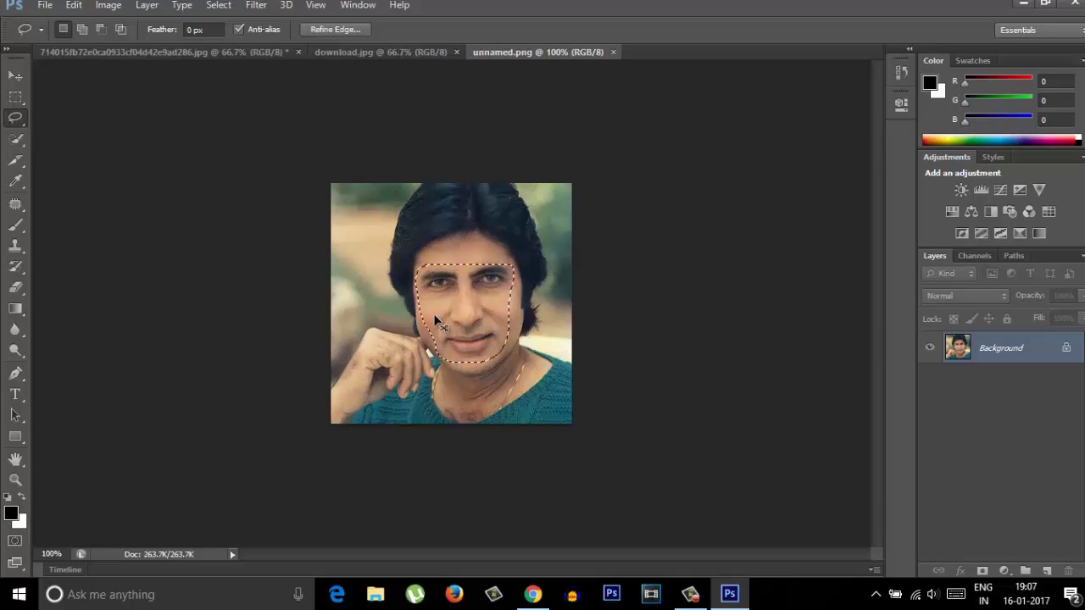
{"action": "key", "text": "ctrl+c"}
{"action": "left_click", "coordinate": [375, 54]}
{"action": "left_click", "coordinate": [161, 52]}
{"action": "key", "text": "ctrl+v"}
Step: Enlarge and align Layer 2 over the baby's face using lowered opacity as a guide
{"action": "key", "text": "v"}
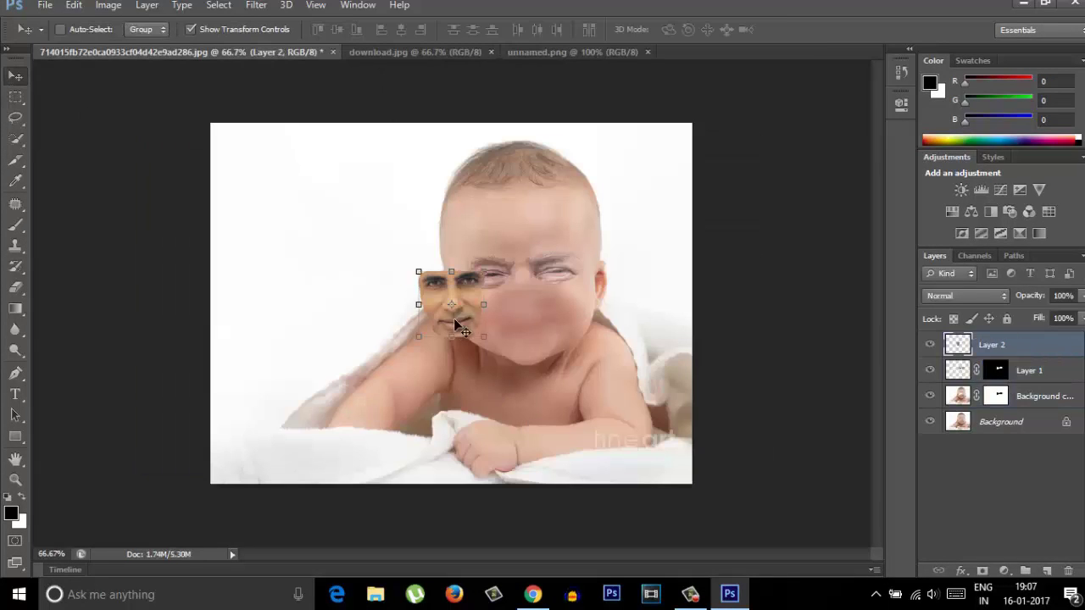
{"action": "left_click_drag", "start_coordinate": [458, 316], "coordinate": [526, 333]}
{"action": "key", "text": "ctrl+t"}
{"action": "left_click_drag", "start_coordinate": [553, 287], "coordinate": [606, 255]}
{"action": "left_click_drag", "start_coordinate": [1081, 295], "coordinate": [1051, 313]}
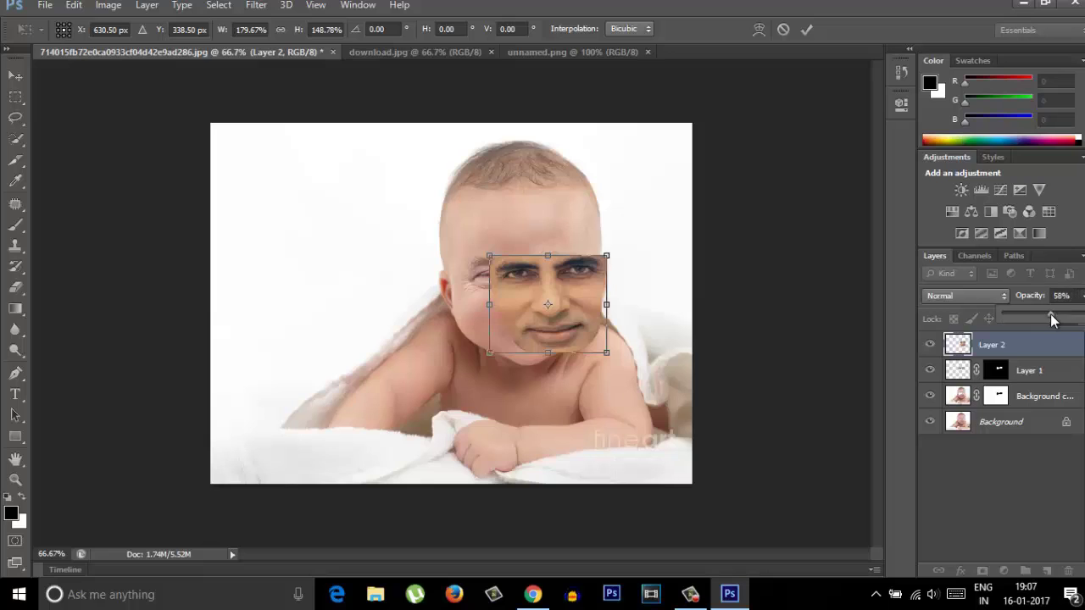
{"action": "left_click_drag", "start_coordinate": [551, 332], "coordinate": [530, 334]}
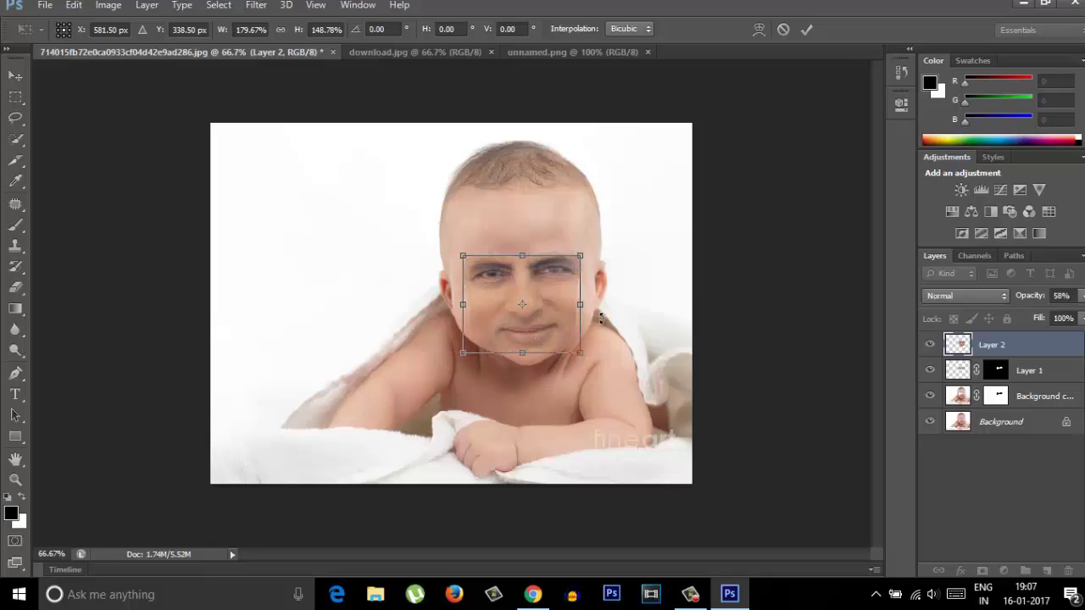
{"action": "left_click_drag", "start_coordinate": [1081, 295], "coordinate": [1040, 327]}
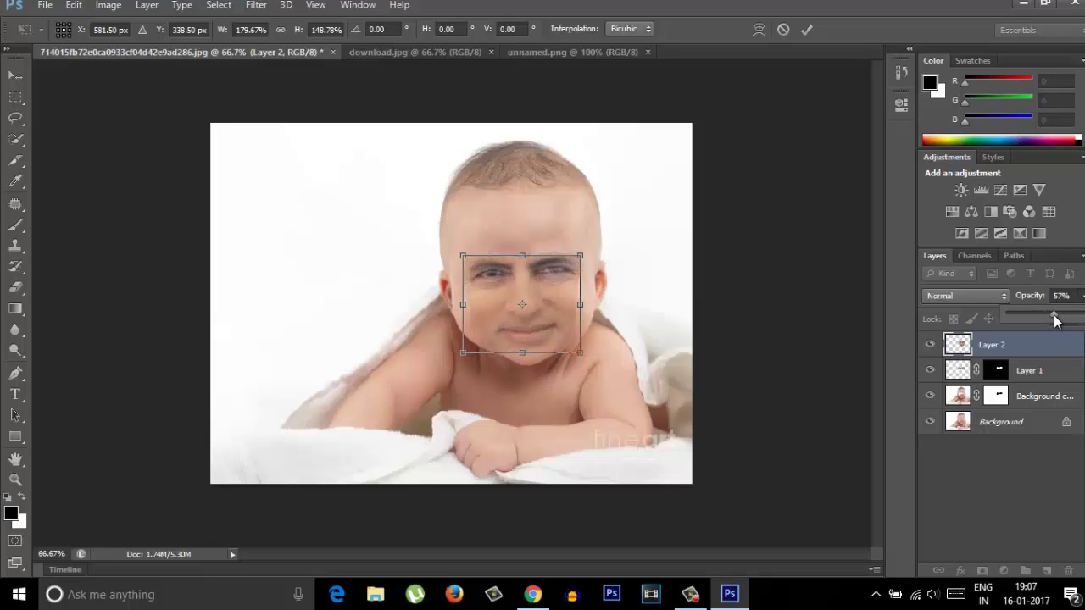
{"action": "key", "text": "Return"}
Step: Restore Layer 2 to full opacity and erase its pasted eyes
{"action": "key", "text": "0"}
{"action": "key", "text": "e"}
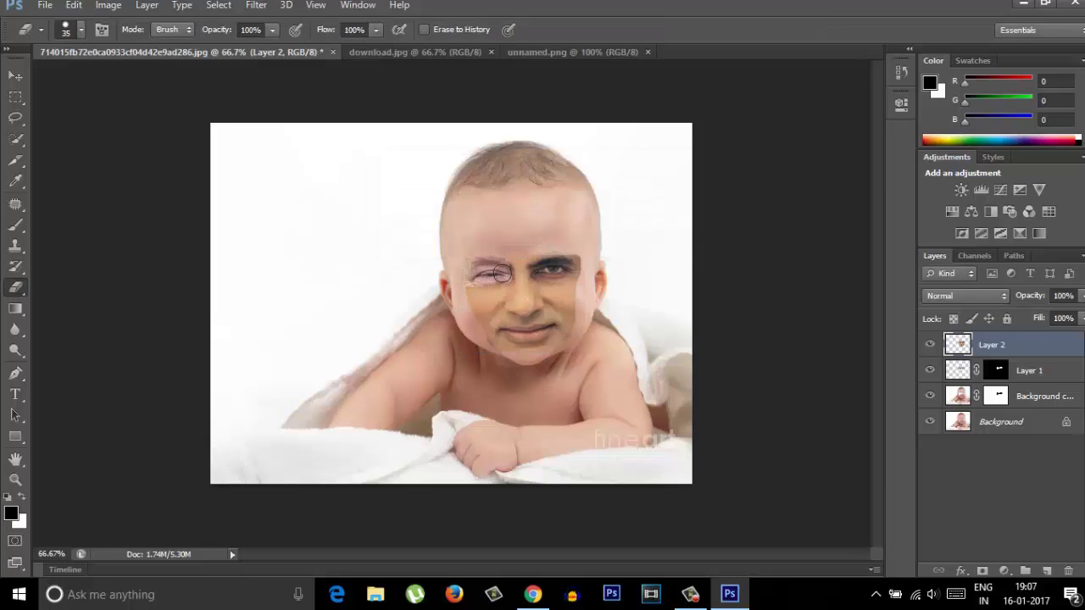
{"action": "left_click_drag", "start_coordinate": [530, 263], "coordinate": [544, 274]}
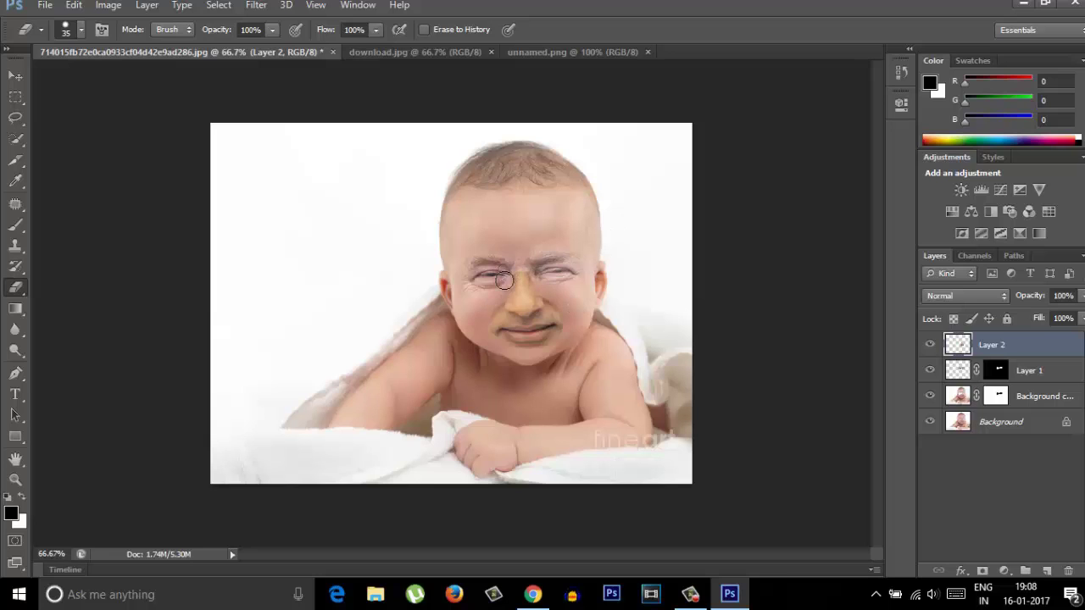
Step: Load Layer 2's nose-and-mouth outline, contract it, and select Background copy with Layer 2
{"action": "key", "text": "v"}
{"action": "left_click", "coordinate": [958, 344], "text": "ctrl"}
{"action": "left_click", "coordinate": [218, 5]}
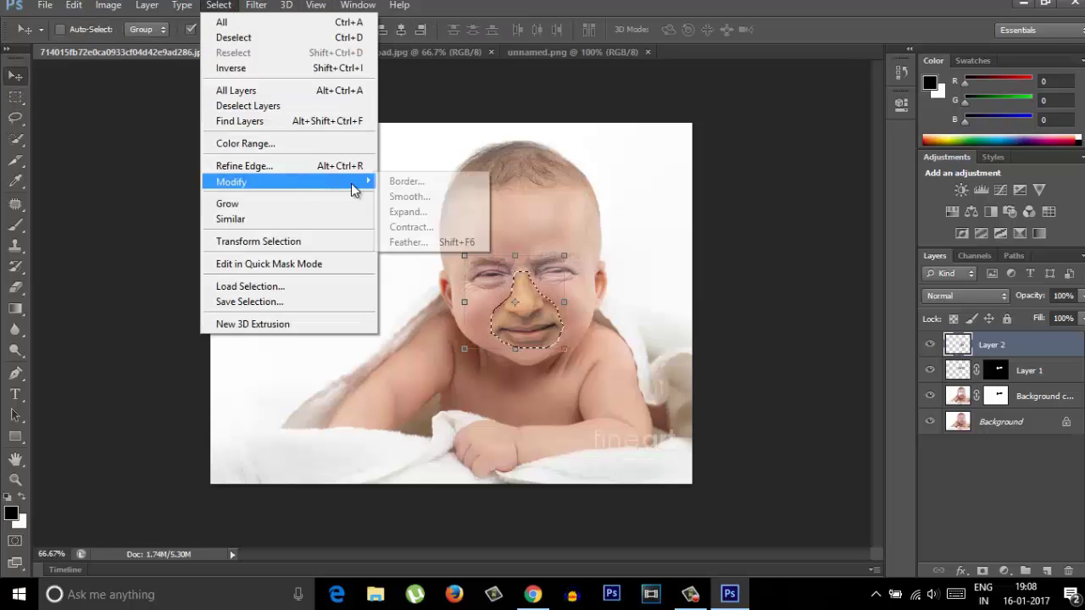
{"action": "left_click", "coordinate": [411, 227]}
{"action": "key", "text": "Return"}
{"action": "left_click", "coordinate": [958, 396]}
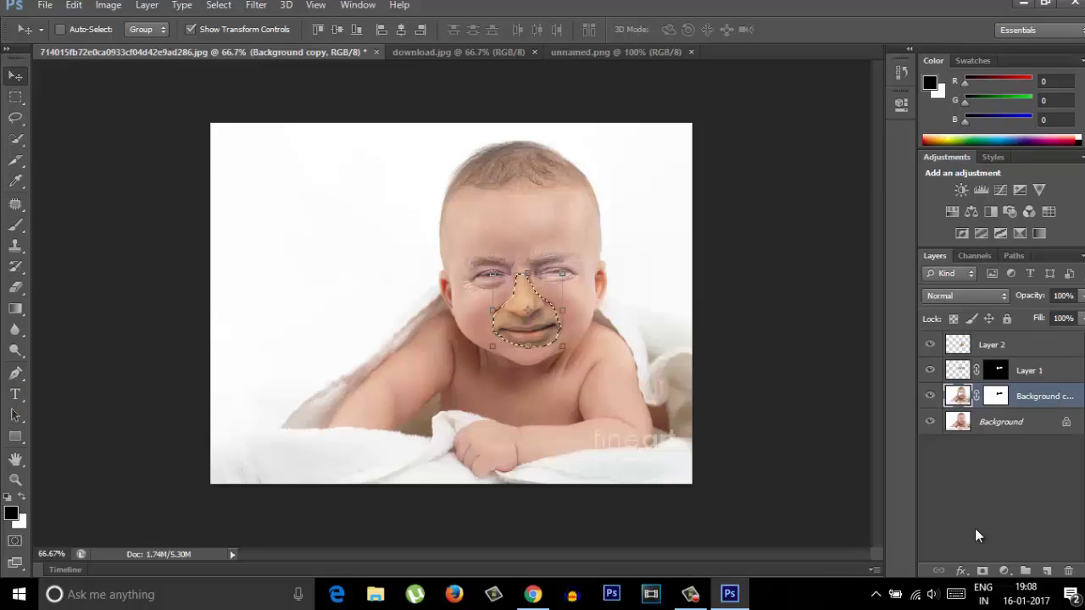
{"action": "left_click", "coordinate": [1021, 347], "text": "ctrl"}
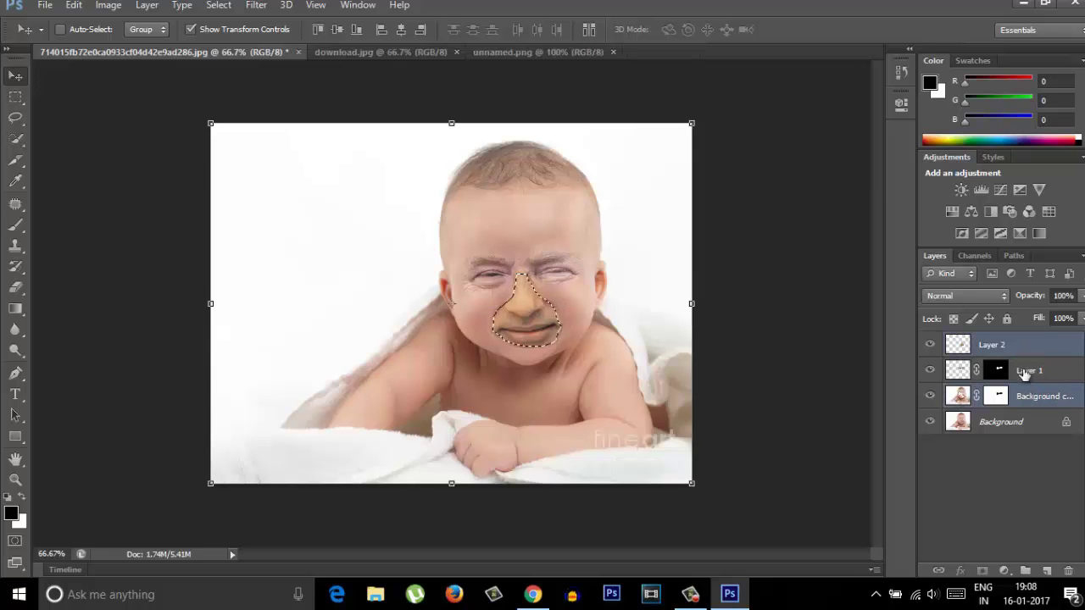
Step: Auto-blend Layer 2 with Background copy to merge the nose and mouth
{"action": "left_click", "coordinate": [109, 5]}
{"action": "left_click", "coordinate": [213, 342]}
{"action": "left_click", "coordinate": [624, 150]}
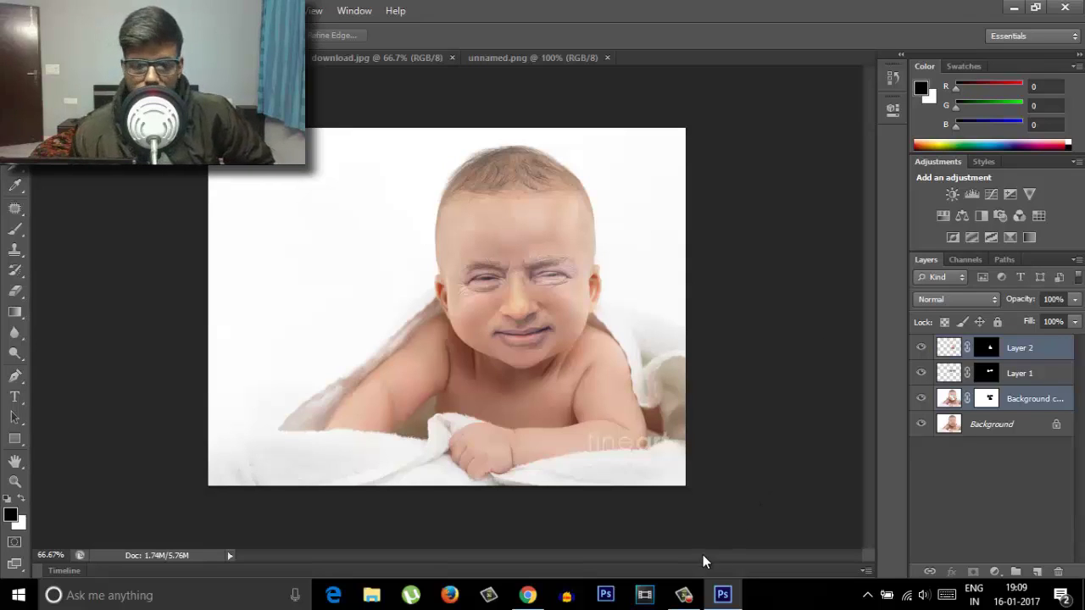
Step: Bring Chrome forward and switch to the Facebook tab
{"action": "left_click", "coordinate": [527, 595]}
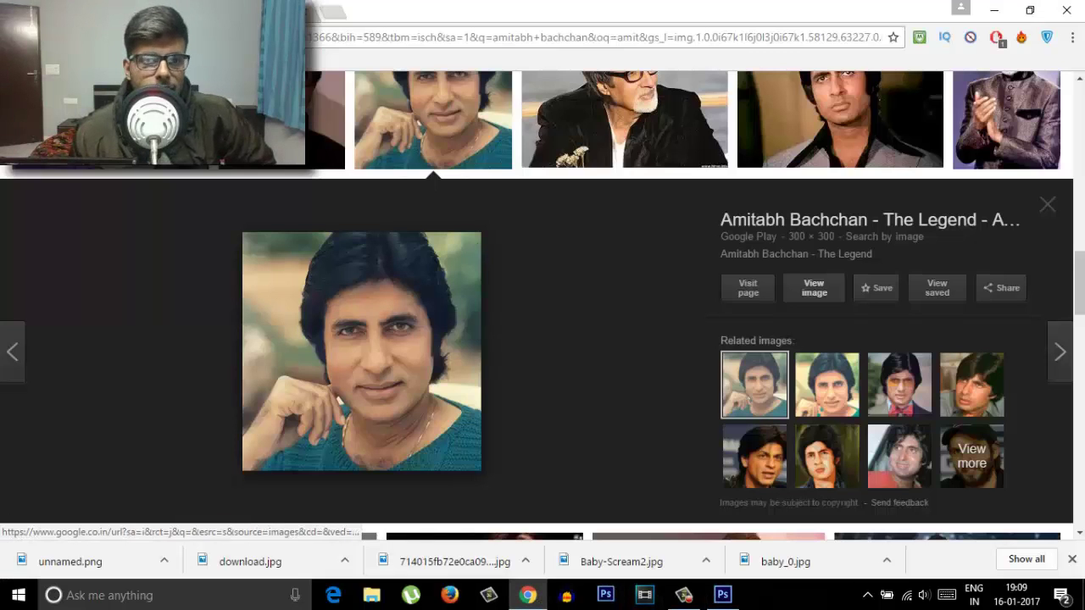
{"action": "key", "text": "ctrl+Tab"}
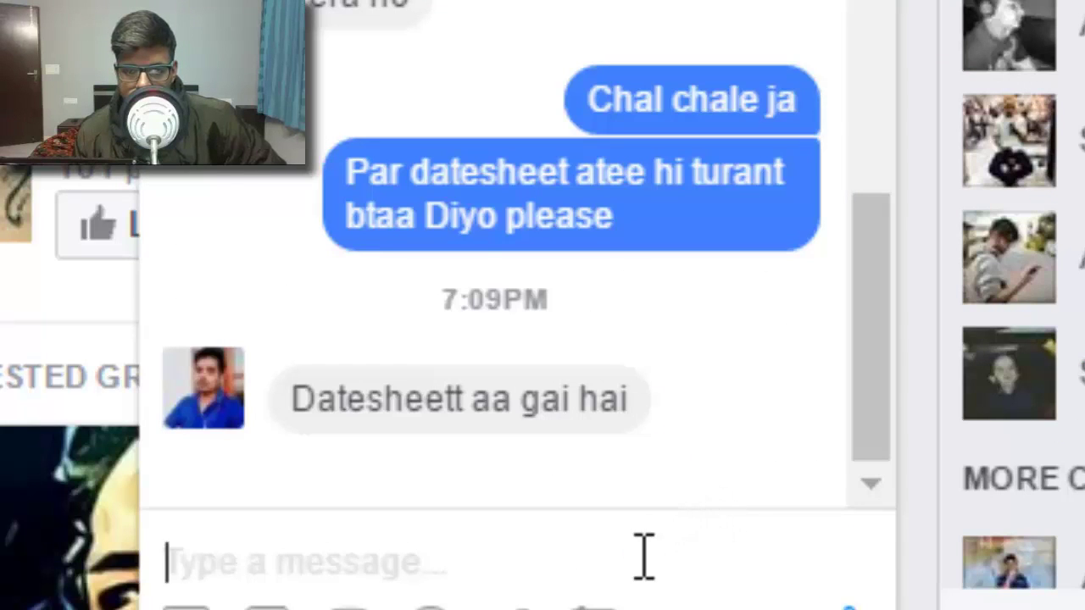
Step: Send 'ok' as a reply in the Facebook chat
{"action": "type", "text": "ok"}
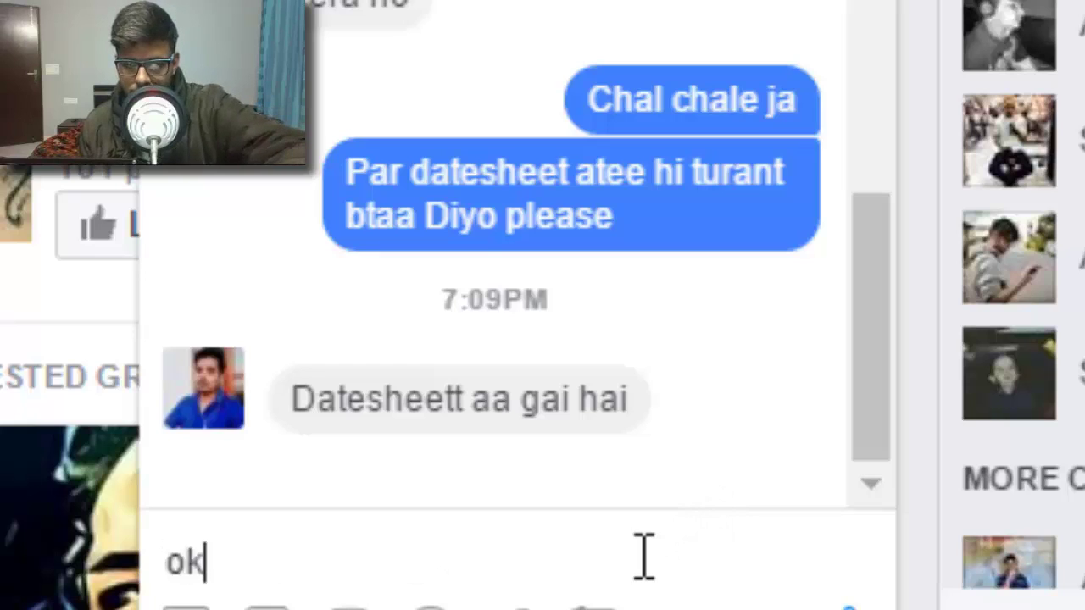
{"action": "key", "text": "Return"}
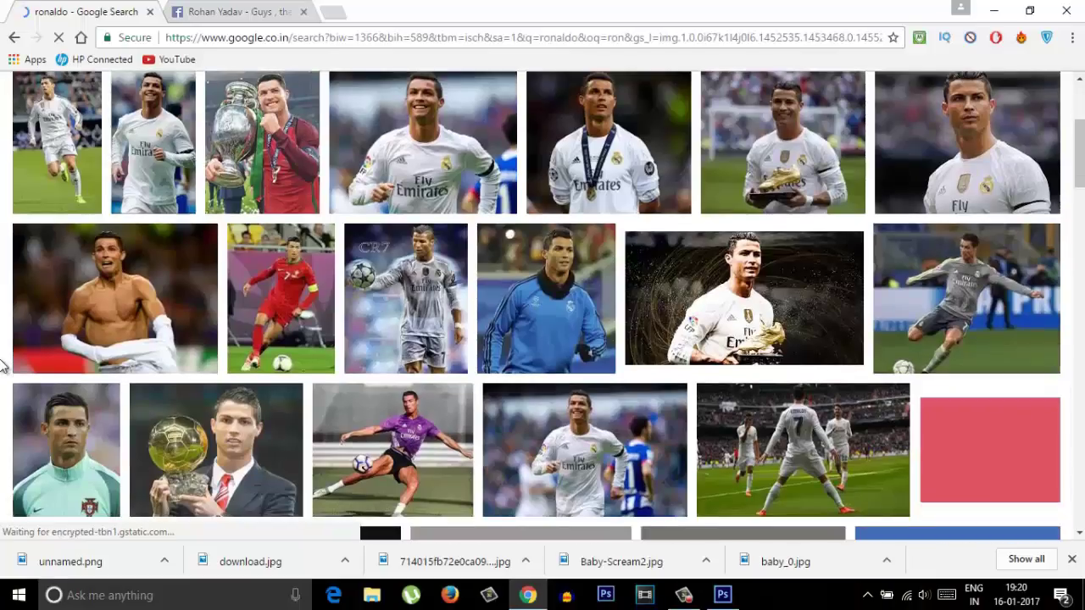
Step: Search for 'ronaldo face png' and preview the Ronaldo face in a red shirt
{"action": "scroll", "coordinate": [5, 365], "scroll_direction": "down", "scroll_amount": 2}
{"action": "scroll", "coordinate": [4, 365], "scroll_direction": "up", "scroll_amount": 3}
{"action": "scroll", "coordinate": [4, 364], "scroll_direction": "down", "scroll_amount": 1}
{"action": "scroll", "coordinate": [4, 364], "scroll_direction": "down", "scroll_amount": 4}
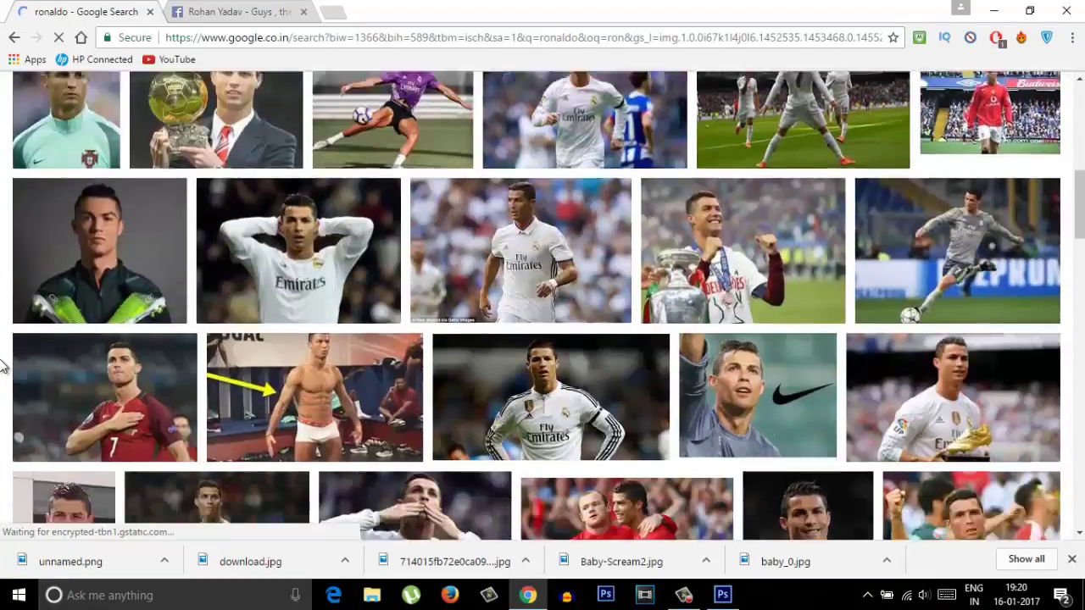
{"action": "scroll", "coordinate": [4, 364], "scroll_direction": "down", "scroll_amount": 4}
{"action": "scroll", "coordinate": [4, 365], "scroll_direction": "down", "scroll_amount": 4}
{"action": "scroll", "coordinate": [4, 365], "scroll_direction": "down", "scroll_amount": 3}
{"action": "scroll", "coordinate": [4, 364], "scroll_direction": "down", "scroll_amount": 3}
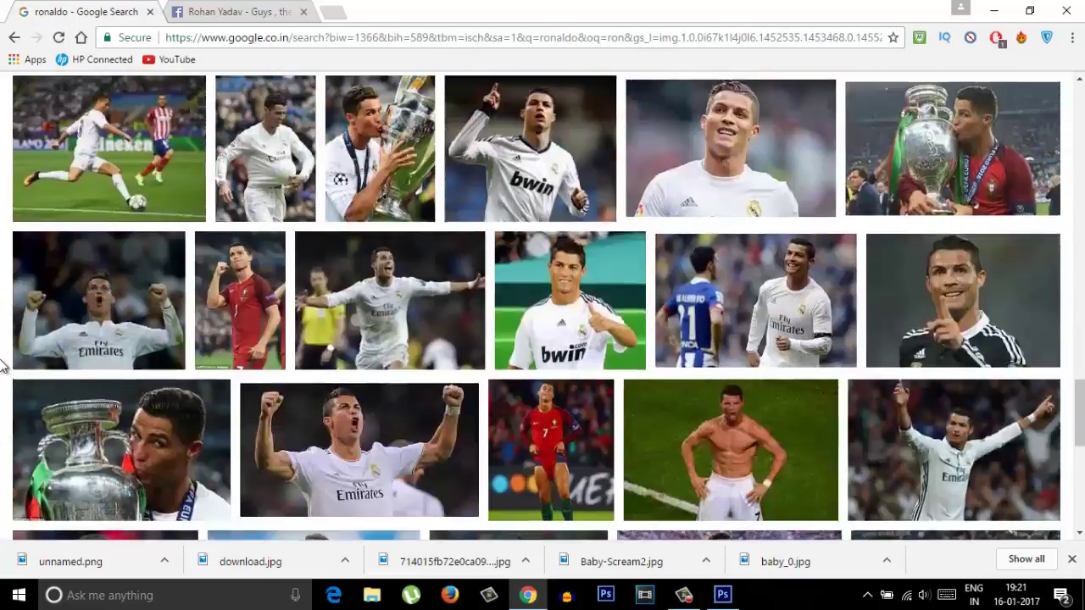
{"action": "scroll", "coordinate": [4, 365], "scroll_direction": "up", "scroll_amount": 10}
{"action": "scroll", "coordinate": [4, 365], "scroll_direction": "up", "scroll_amount": 10}
{"action": "left_click", "coordinate": [218, 120]}
{"action": "type", "text": "fa"}
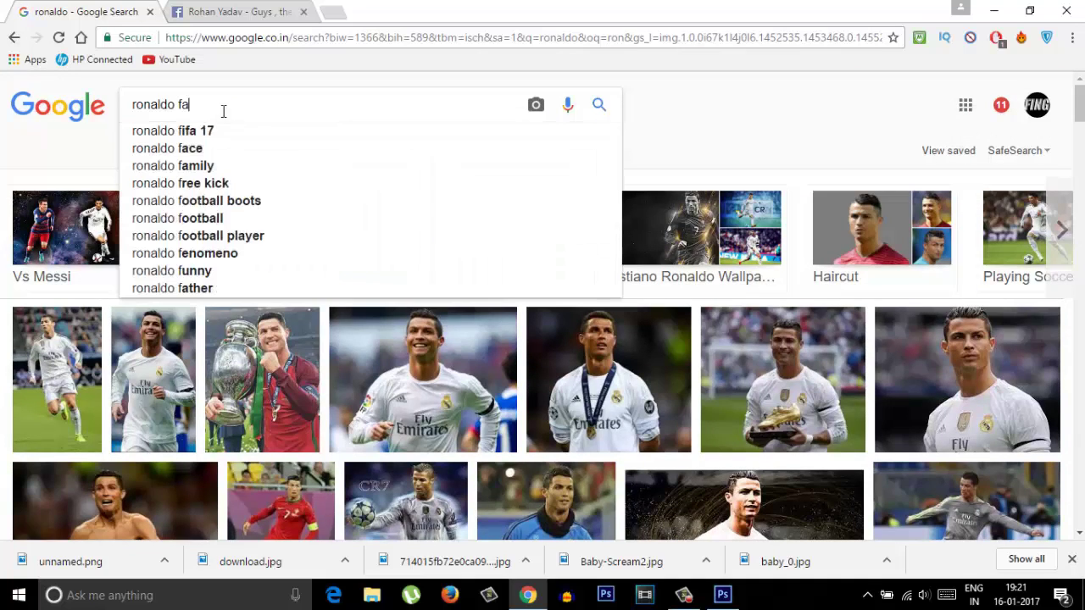
{"action": "type", "text": "ce png"}
{"action": "key", "text": "Return"}
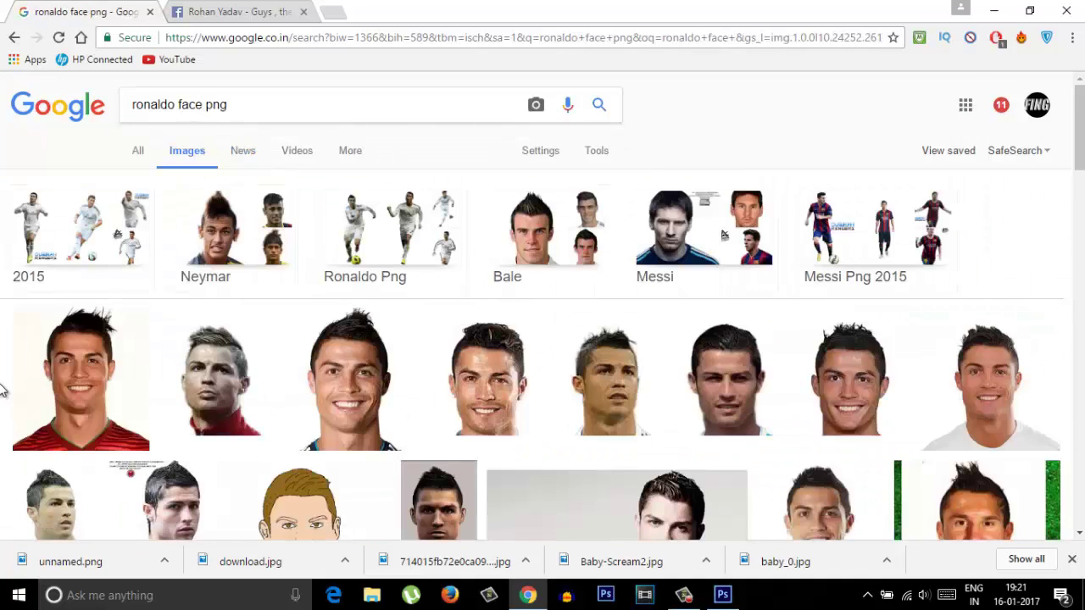
{"action": "scroll", "coordinate": [2, 385], "scroll_direction": "down", "scroll_amount": 2}
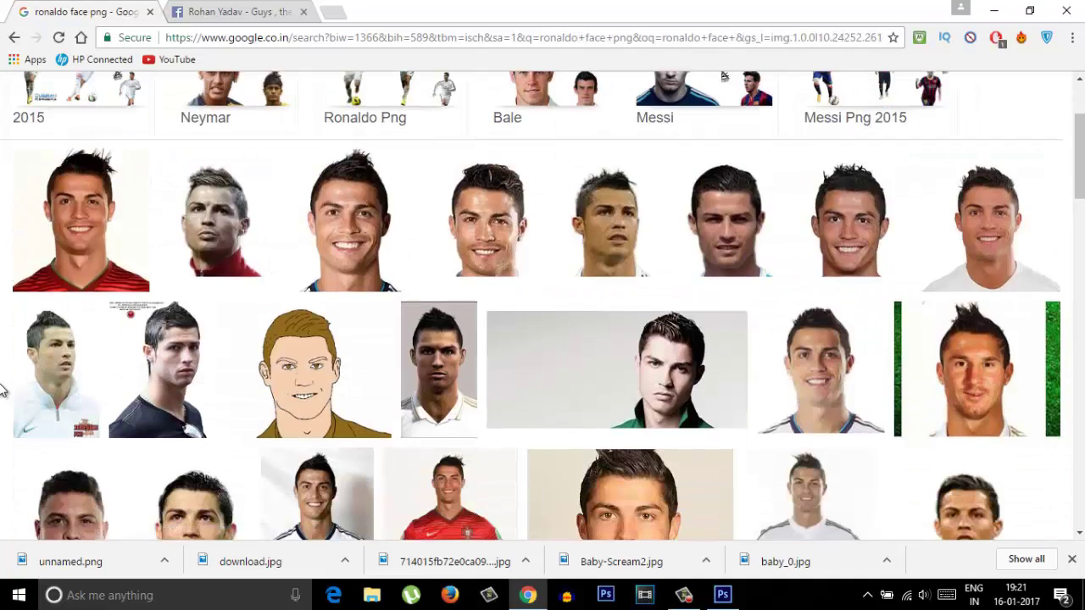
{"action": "left_click", "coordinate": [89, 224]}
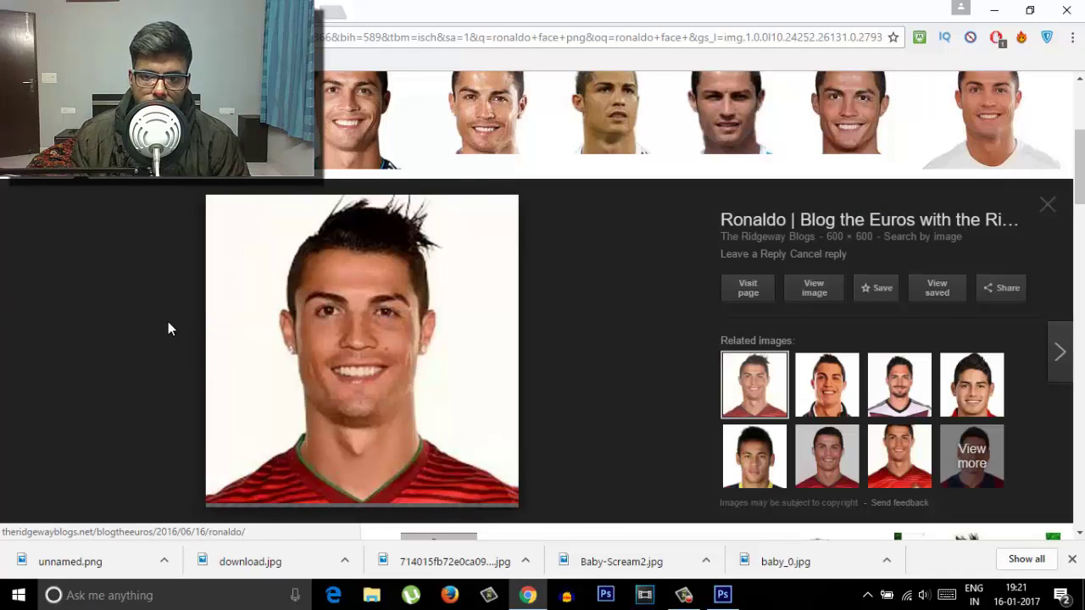
Step: Search 'akshay kumar hd front view' and preview a front-facing Akshay Kumar photo
{"action": "scroll", "coordinate": [168, 329], "scroll_direction": "up", "scroll_amount": 5}
{"action": "left_click_drag", "start_coordinate": [235, 105], "coordinate": [134, 113]}
{"action": "type", "text": "ak"}
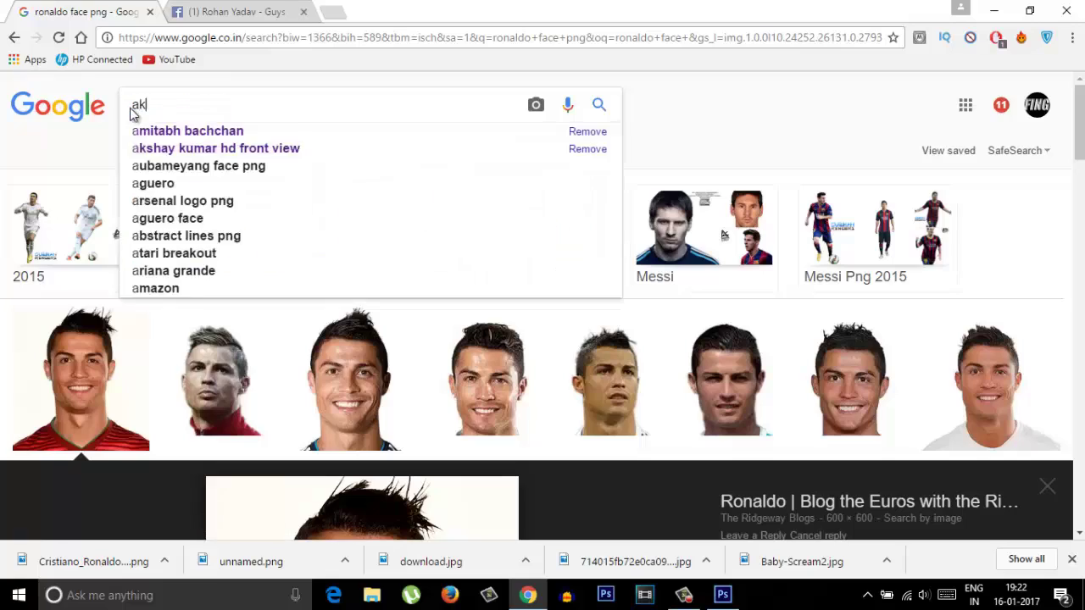
{"action": "type", "text": "s"}
{"action": "left_click", "coordinate": [235, 132]}
{"action": "scroll", "coordinate": [5, 346], "scroll_direction": "down", "scroll_amount": 3}
{"action": "scroll", "coordinate": [5, 347], "scroll_direction": "down", "scroll_amount": 3}
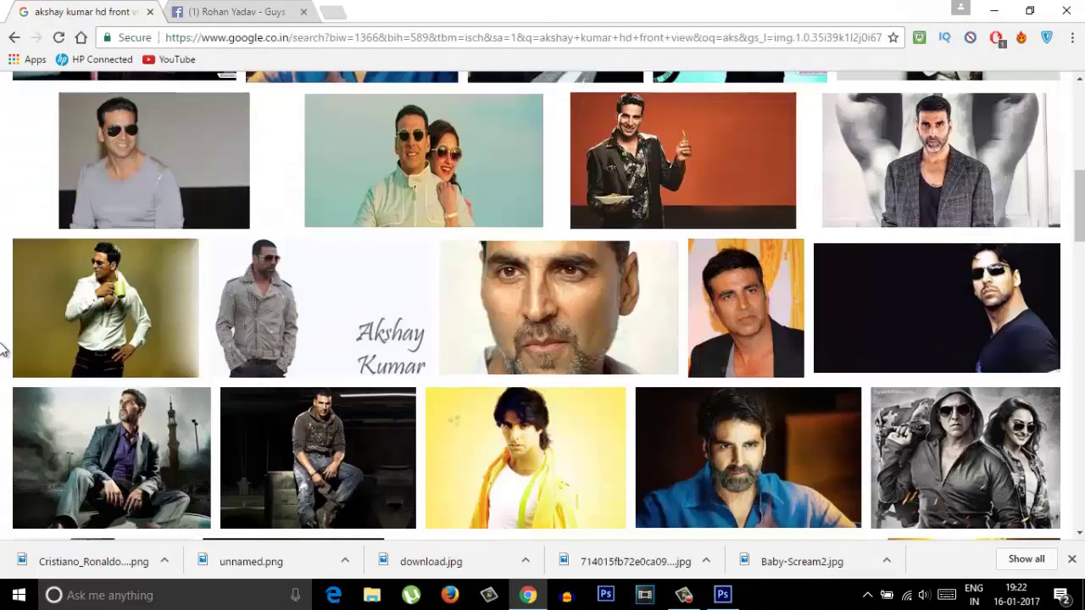
{"action": "scroll", "coordinate": [4, 348], "scroll_direction": "down", "scroll_amount": 3}
{"action": "scroll", "coordinate": [4, 347], "scroll_direction": "down", "scroll_amount": 3}
{"action": "scroll", "coordinate": [4, 348], "scroll_direction": "down", "scroll_amount": 3}
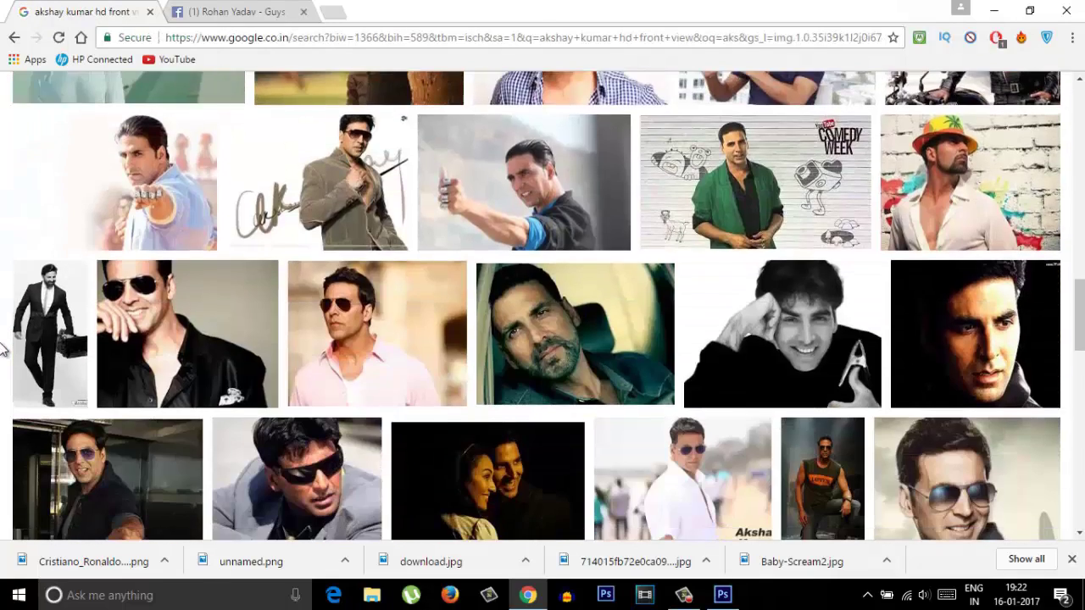
{"action": "scroll", "coordinate": [4, 347], "scroll_direction": "down", "scroll_amount": 3}
{"action": "scroll", "coordinate": [5, 348], "scroll_direction": "down", "scroll_amount": 3}
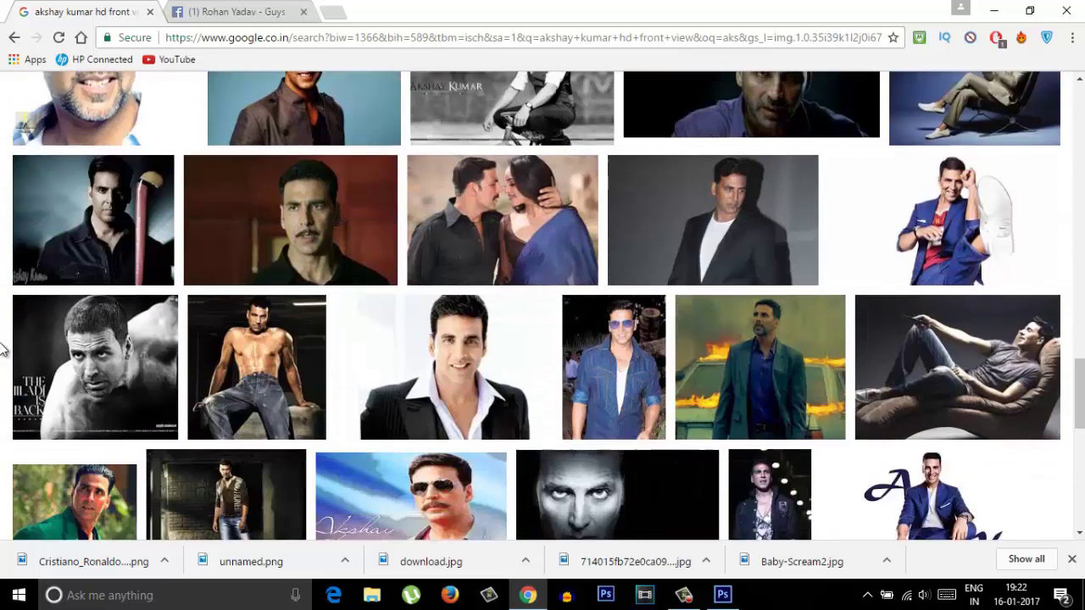
{"action": "left_click", "coordinate": [475, 348]}
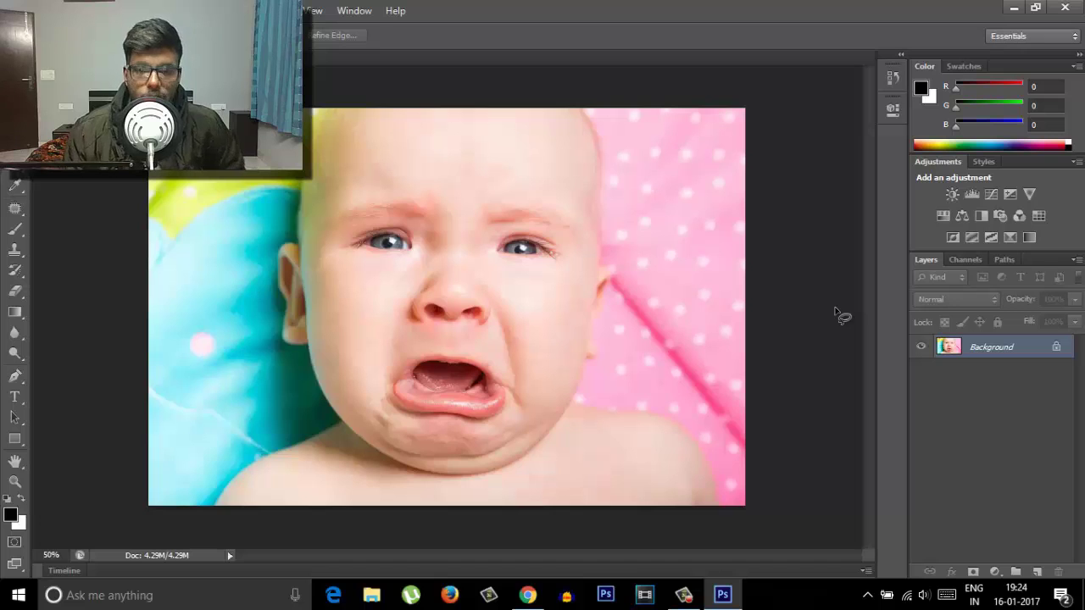
Step: Open the Akshay Kumar and Cristiano_Ronaldo_1_.png photos in Photoshop
{"action": "left_click", "coordinate": [18, 10]}
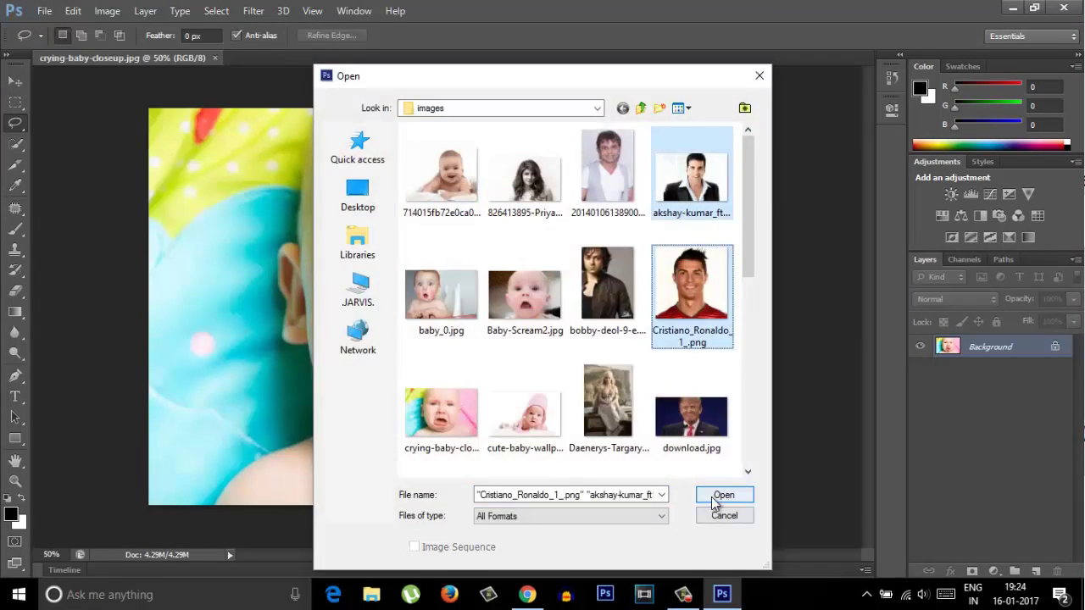
{"action": "left_click", "coordinate": [715, 500]}
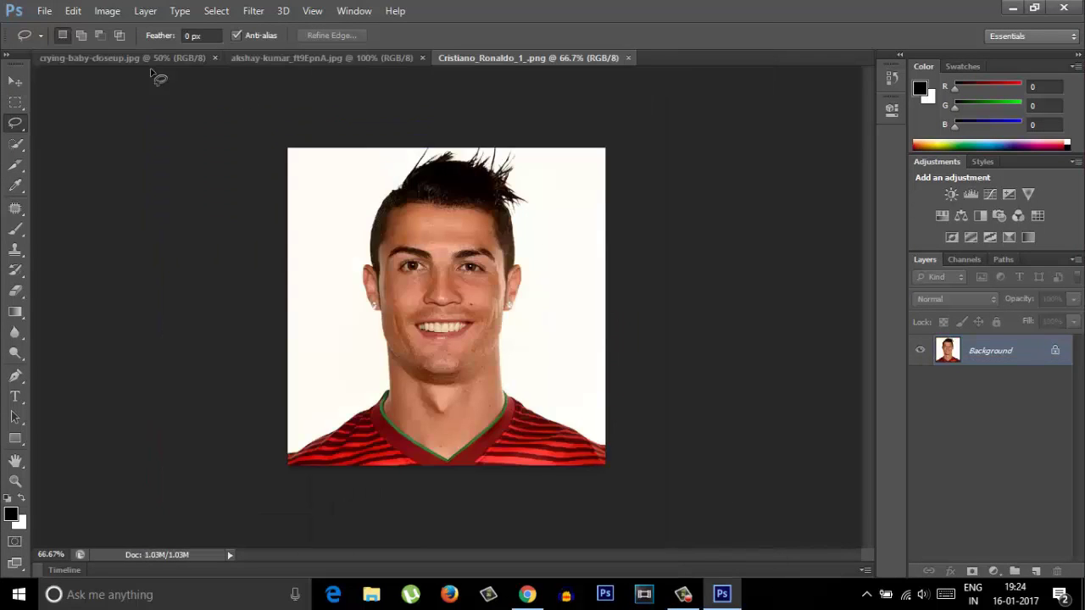
{"action": "key", "text": "j"}
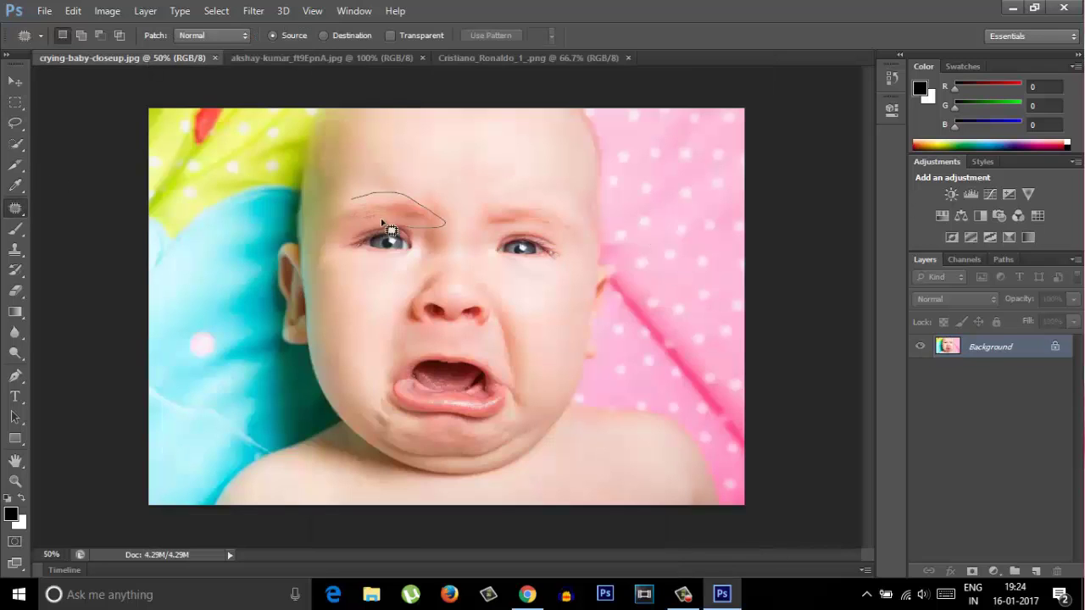
Step: Patch the baby's eyebrows, left eye and nose over with forehead skin
{"action": "left_click_drag", "start_coordinate": [383, 222], "coordinate": [356, 203]}
{"action": "left_click_drag", "start_coordinate": [390, 216], "coordinate": [443, 145]}
{"action": "mouse_move", "coordinate": [470, 241]}
{"action": "left_mouse_down"}
{"action": "mouse_move", "coordinate": [496, 237]}
{"action": "mouse_move", "coordinate": [411, 210]}
{"action": "mouse_move", "coordinate": [368, 243]}
{"action": "left_mouse_up"}
{"action": "mouse_move", "coordinate": [388, 173]}
{"action": "left_mouse_down"}
{"action": "mouse_move", "coordinate": [460, 201]}
{"action": "mouse_move", "coordinate": [457, 139]}
{"action": "mouse_move", "coordinate": [431, 262]}
{"action": "mouse_move", "coordinate": [451, 256]}
{"action": "left_mouse_up"}
{"action": "left_click_drag", "start_coordinate": [447, 271], "coordinate": [521, 175]}
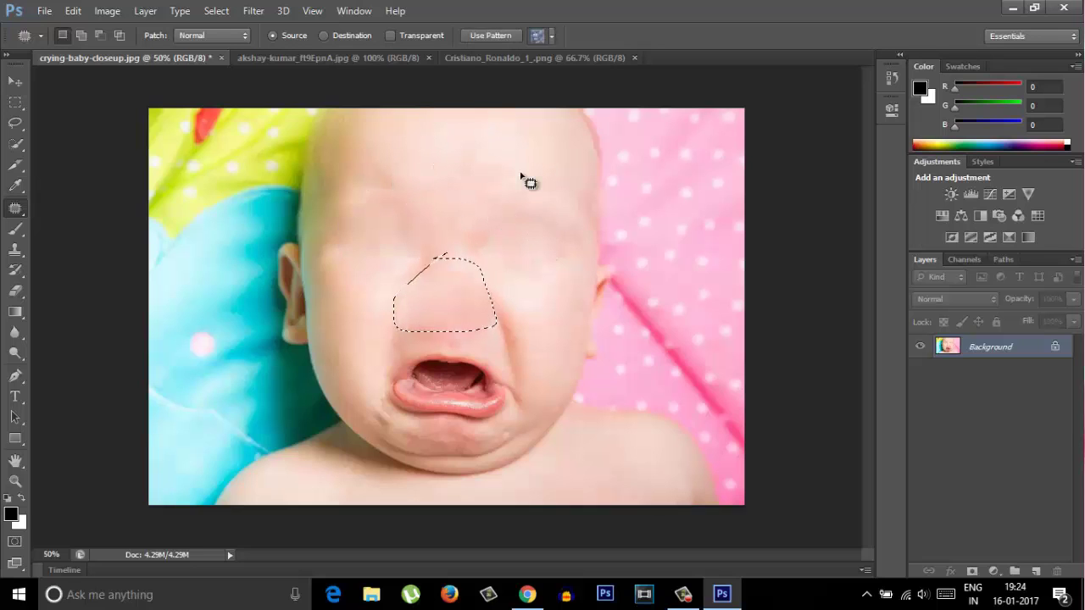
Step: Patch out the baby's mouth and chin, smoothing the nose bridge and right cheek
{"action": "left_click_drag", "start_coordinate": [394, 355], "coordinate": [400, 341]}
{"action": "left_click_drag", "start_coordinate": [445, 377], "coordinate": [445, 161]}
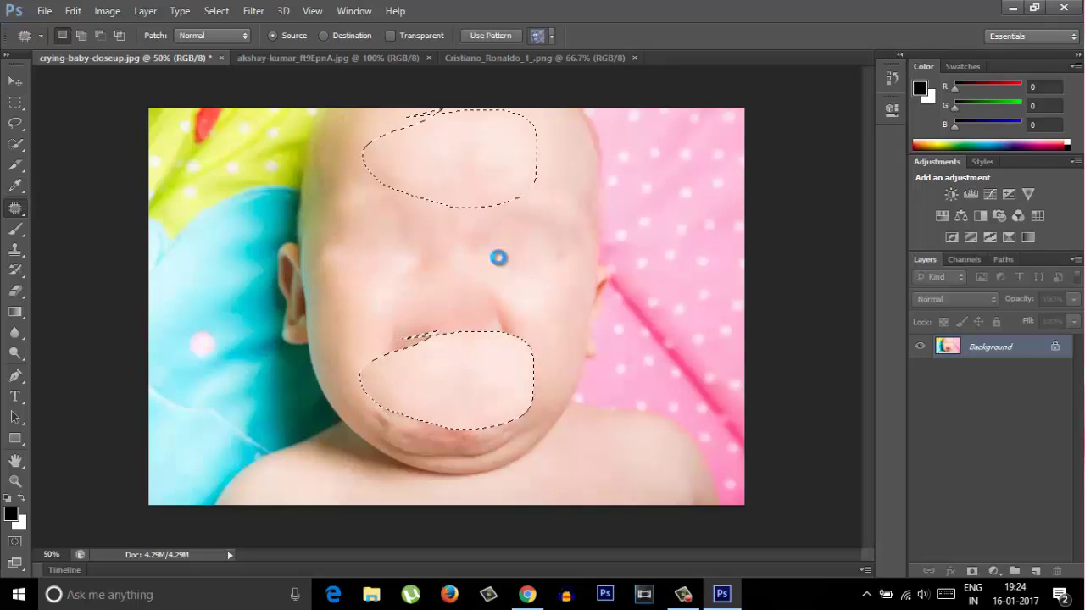
{"action": "mouse_move", "coordinate": [472, 283]}
{"action": "left_mouse_down"}
{"action": "mouse_move", "coordinate": [552, 290]}
{"action": "mouse_move", "coordinate": [447, 193]}
{"action": "mouse_move", "coordinate": [424, 278]}
{"action": "mouse_move", "coordinate": [412, 194]}
{"action": "left_mouse_up"}
{"action": "mouse_move", "coordinate": [398, 231]}
{"action": "left_mouse_down"}
{"action": "mouse_move", "coordinate": [503, 164]}
{"action": "mouse_move", "coordinate": [501, 206]}
{"action": "mouse_move", "coordinate": [478, 182]}
{"action": "left_mouse_up"}
{"action": "left_click_drag", "start_coordinate": [462, 246], "coordinate": [546, 316]}
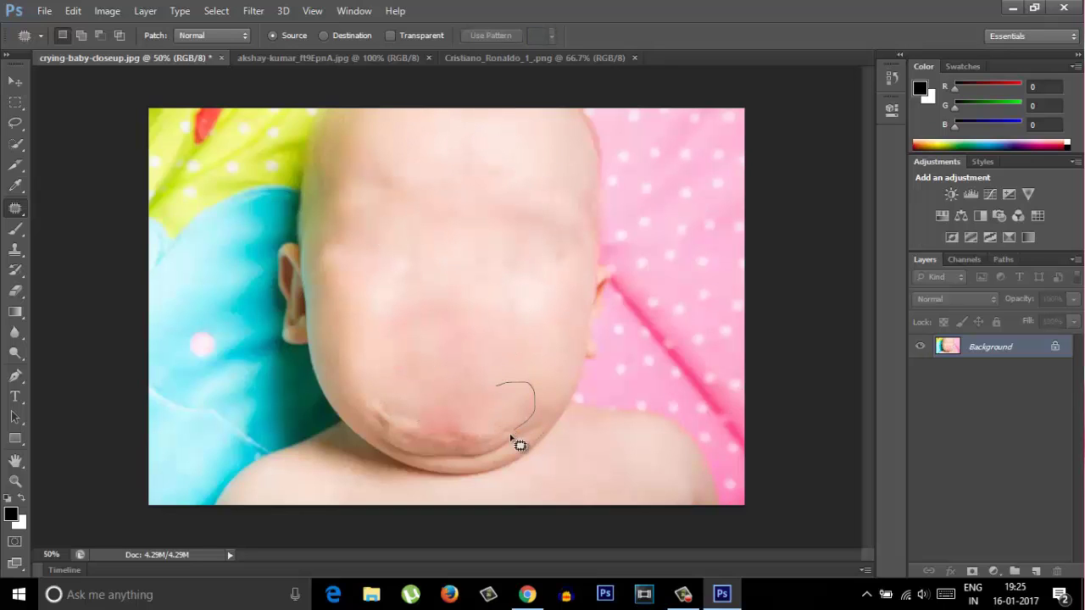
{"action": "left_click_drag", "start_coordinate": [365, 396], "coordinate": [365, 395]}
{"action": "left_click_drag", "start_coordinate": [441, 415], "coordinate": [440, 161]}
{"action": "left_click", "coordinate": [496, 313]}
Step: Lasso and copy Akshay Kumar's eyes from his photo at 200% zoom
{"action": "left_click", "coordinate": [328, 57]}
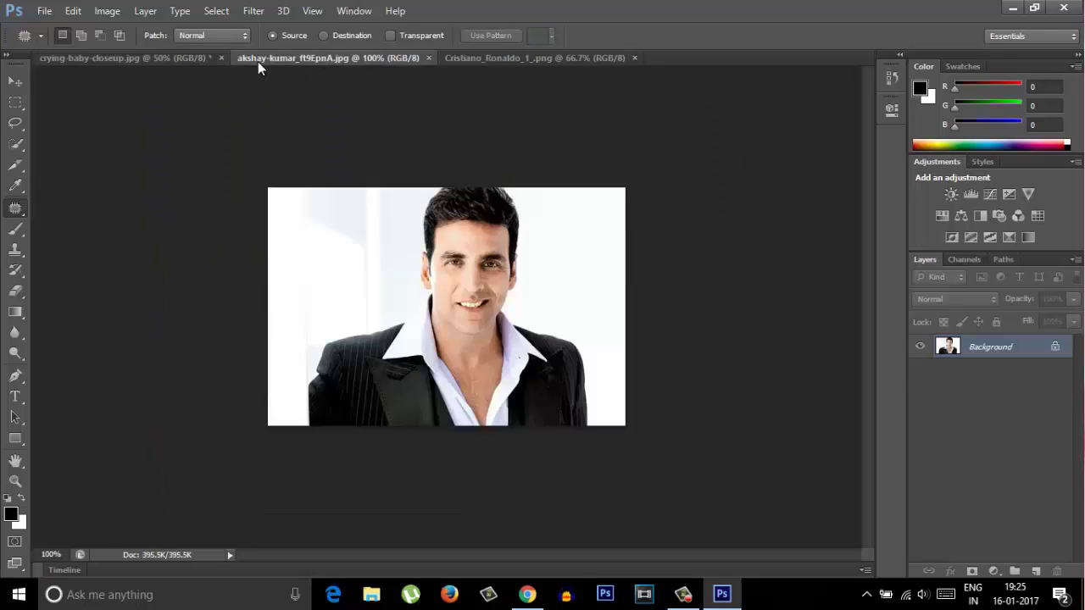
{"action": "left_click", "coordinate": [518, 57]}
{"action": "left_click", "coordinate": [312, 57]}
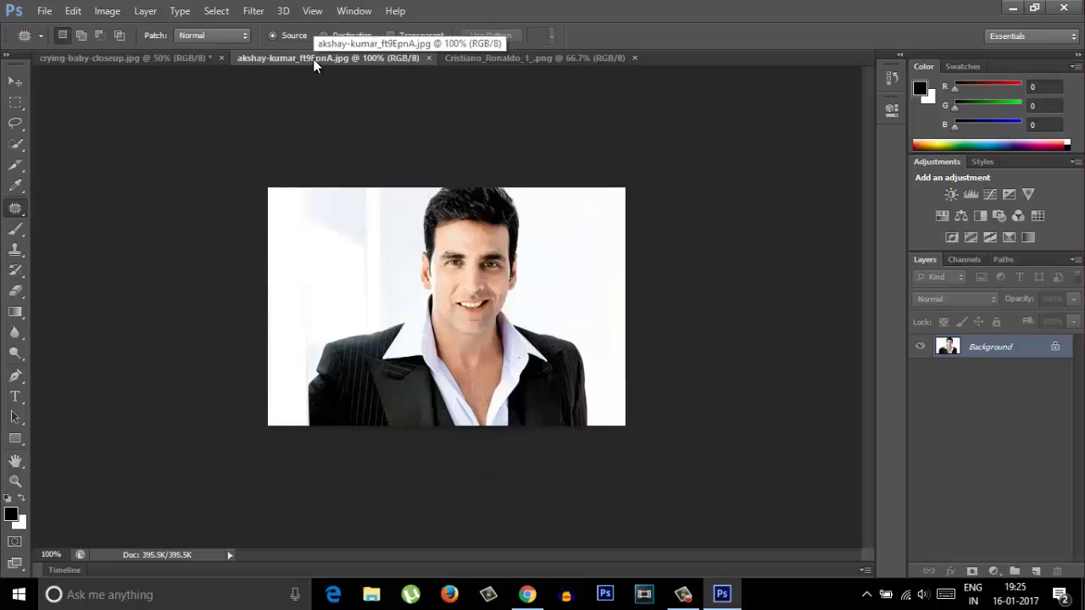
{"action": "left_click", "coordinate": [15, 123]}
{"action": "key", "text": "ctrl+plus"}
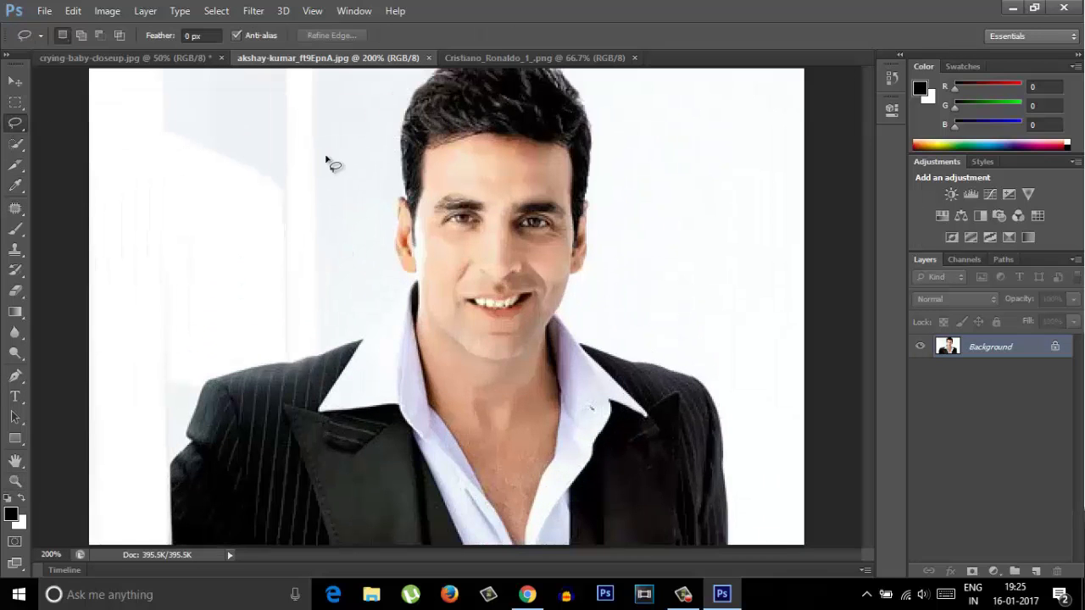
{"action": "key", "text": "ctrl+c"}
Step: Paste the eyes onto the baby, then move, enlarge and tilt them to fit
{"action": "left_click", "coordinate": [125, 57]}
{"action": "key", "text": "ctrl+v"}
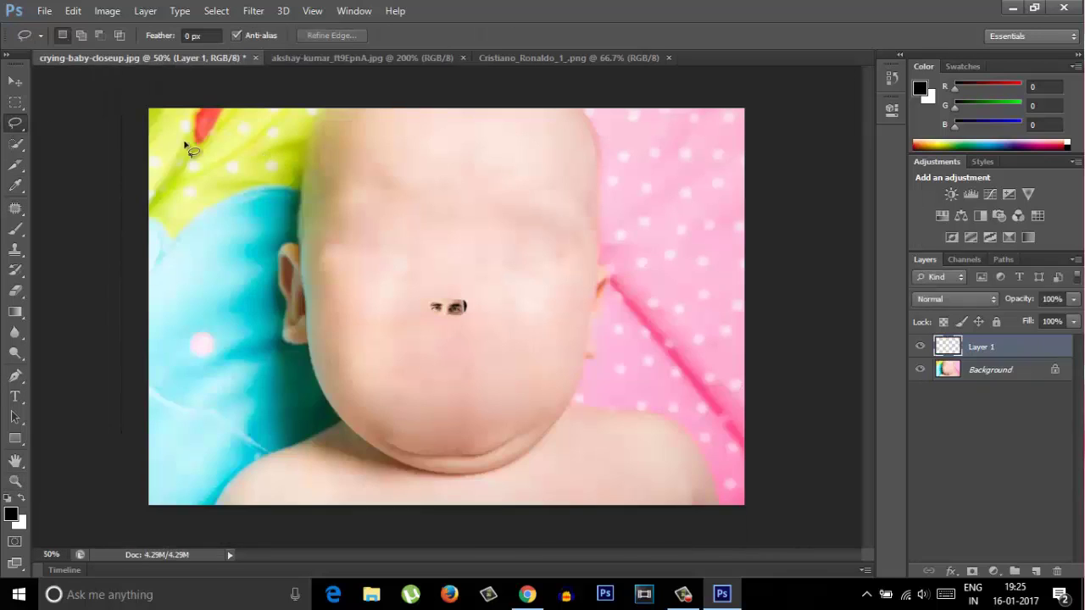
{"action": "key", "text": "ctrl+t"}
{"action": "left_click_drag", "start_coordinate": [476, 293], "coordinate": [563, 223]}
{"action": "left_click_drag", "start_coordinate": [492, 272], "coordinate": [452, 243]}
{"action": "mouse_move", "coordinate": [528, 291]}
{"action": "left_mouse_down"}
{"action": "mouse_move", "coordinate": [561, 307]}
{"action": "mouse_move", "coordinate": [551, 300]}
{"action": "left_mouse_up"}
{"action": "key", "text": "l"}
{"action": "key", "text": "Return"}
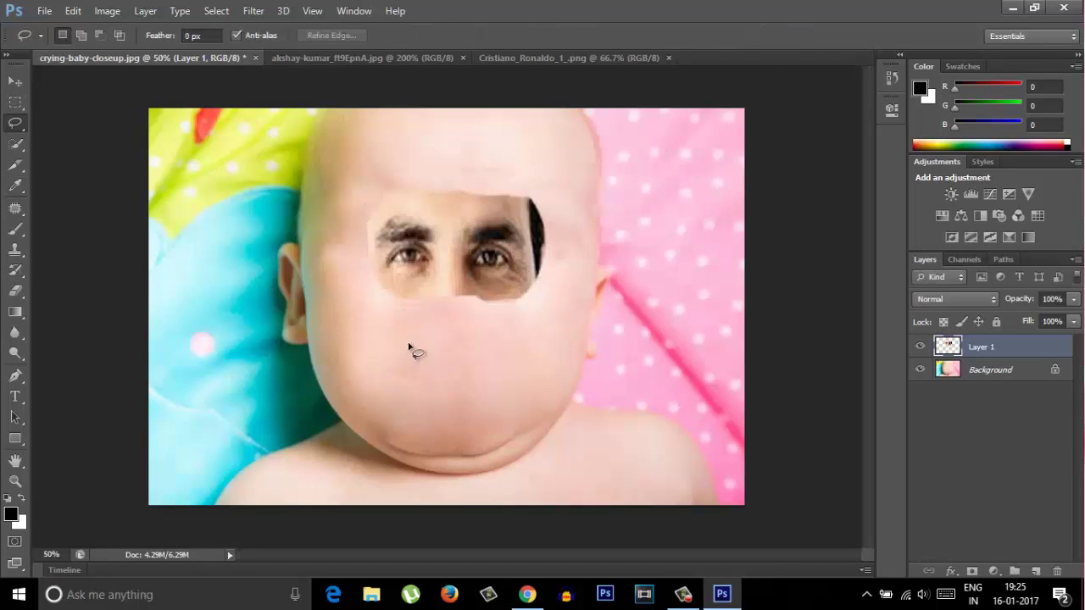
Step: Nudge the eyes into place, erase their hard top strip, and select their outline
{"action": "key", "text": "ctrl+t"}
{"action": "left_click_drag", "start_coordinate": [449, 298], "coordinate": [439, 288]}
{"action": "left_click", "coordinate": [15, 291]}
{"action": "key", "text": "Return"}
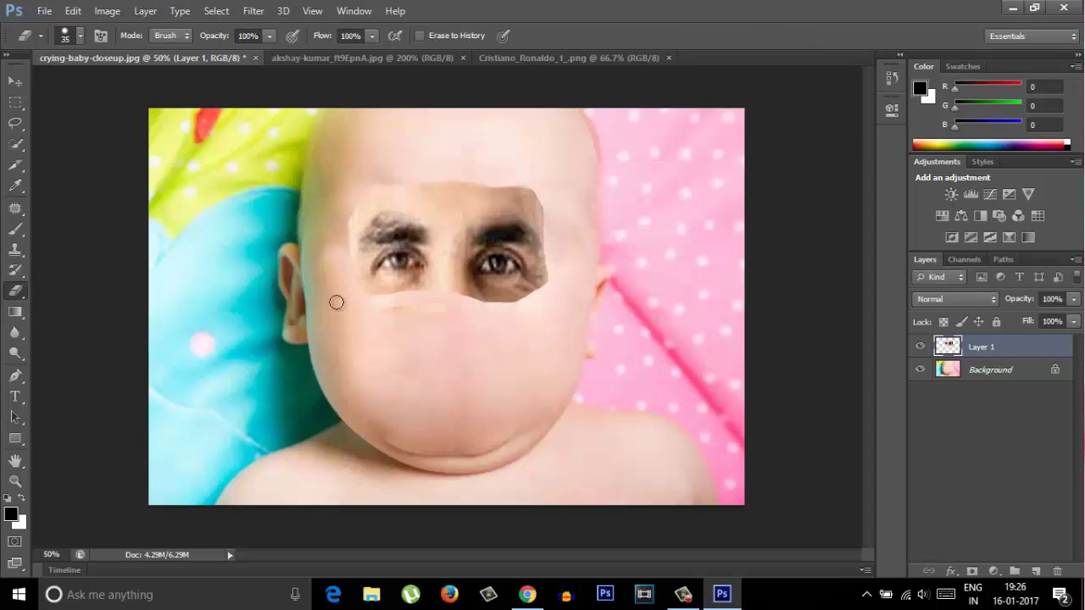
{"action": "left_click_drag", "start_coordinate": [353, 221], "coordinate": [372, 180]}
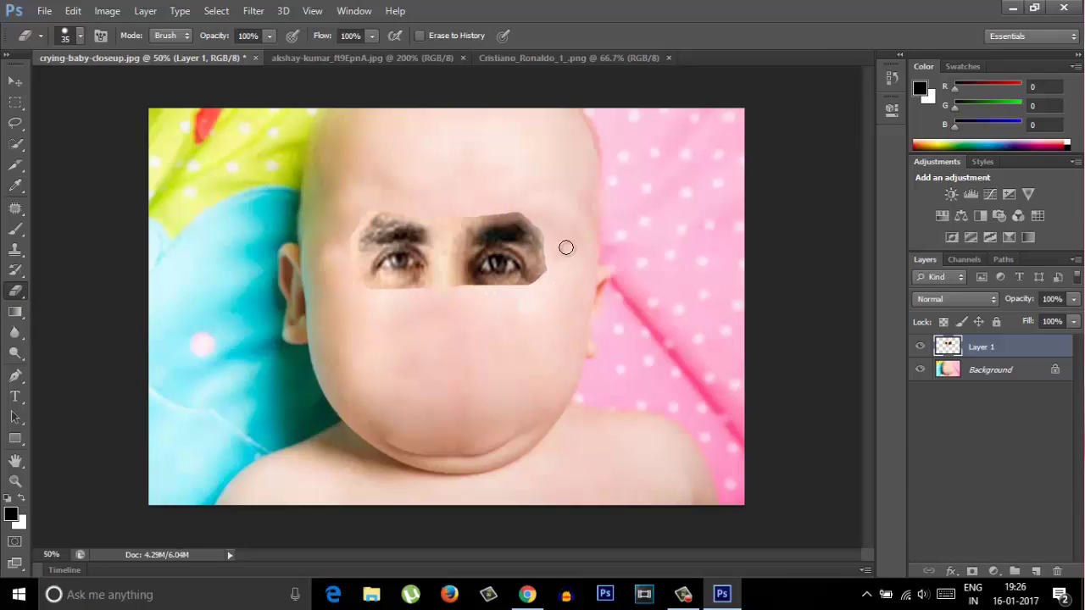
{"action": "key", "text": "w"}
{"action": "left_click", "coordinate": [397, 243]}
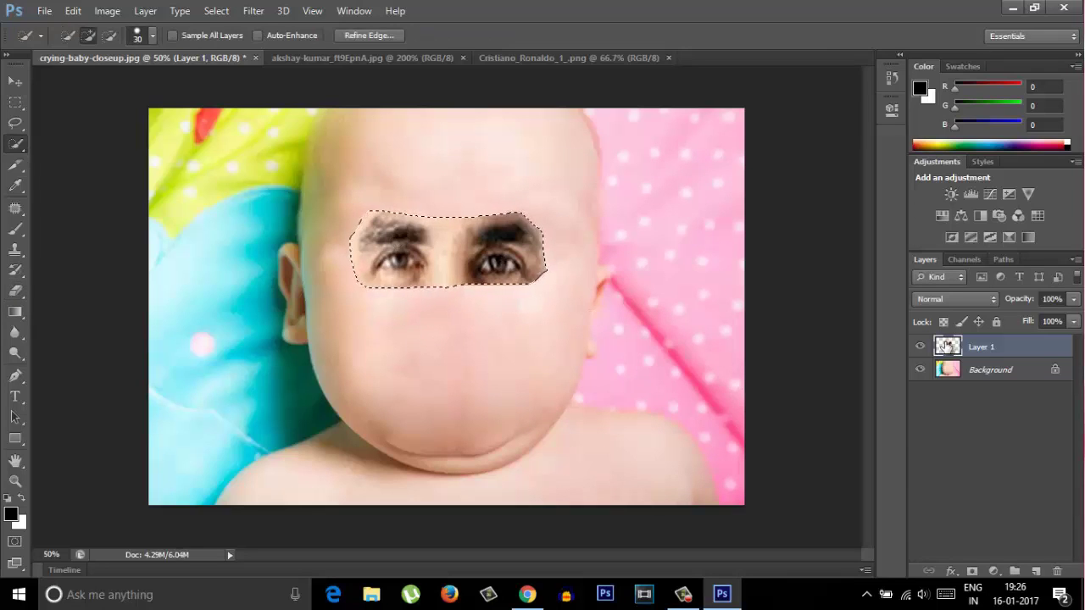
Step: Duplicate the Background layer and contract the eyes selection twice
{"action": "right_click", "coordinate": [1002, 373]}
{"action": "left_click", "coordinate": [898, 406]}
{"action": "key", "text": "Return"}
{"action": "left_click", "coordinate": [983, 347]}
{"action": "left_click", "coordinate": [216, 11]}
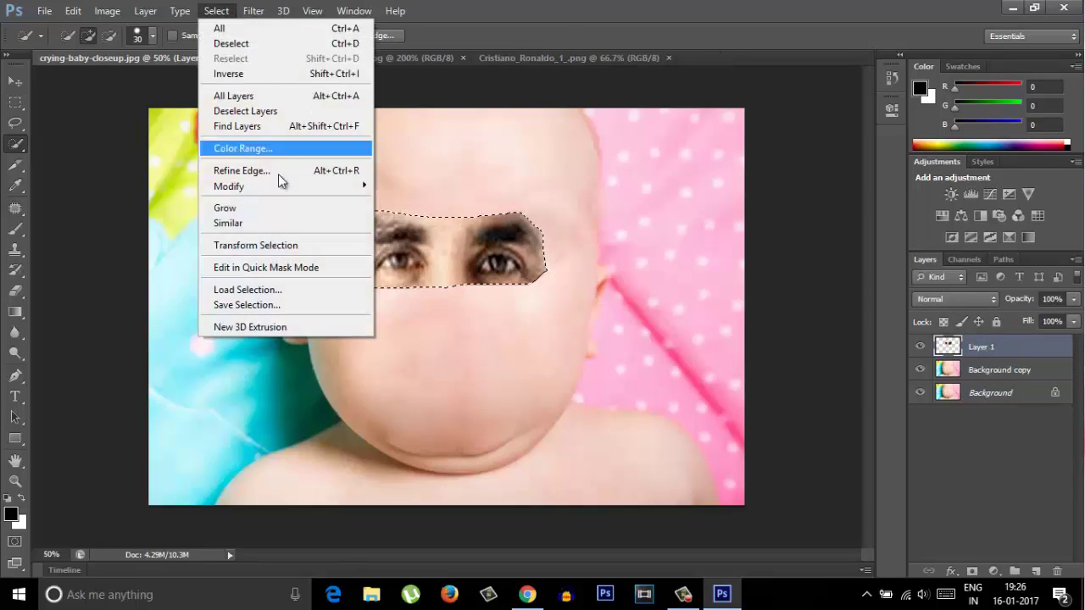
{"action": "left_click", "coordinate": [432, 229]}
{"action": "left_click", "coordinate": [631, 197]}
{"action": "left_click", "coordinate": [216, 10]}
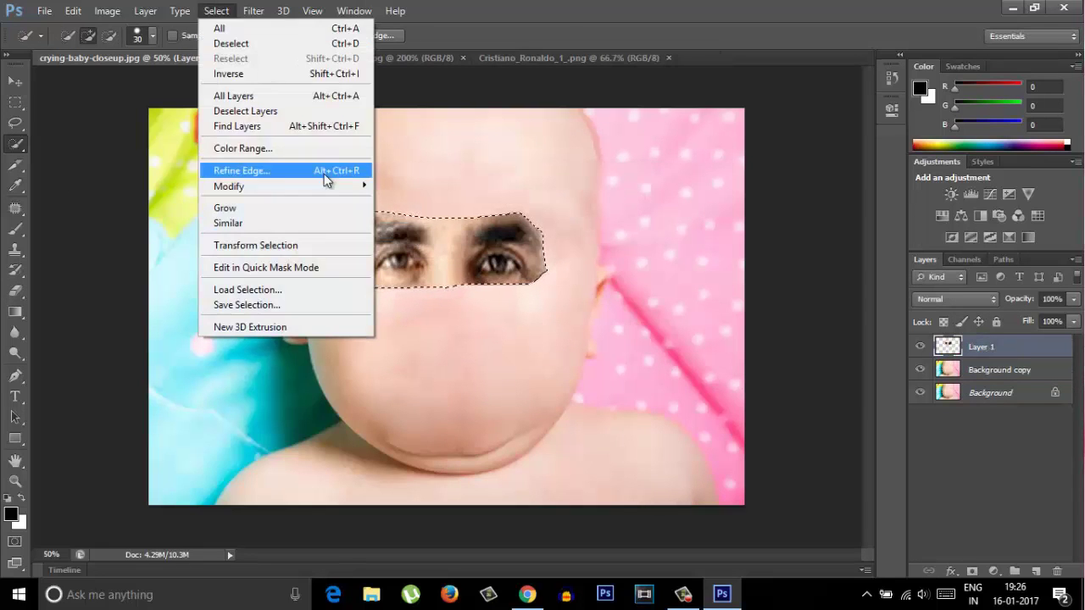
{"action": "left_click", "coordinate": [449, 235]}
{"action": "left_click", "coordinate": [632, 199]}
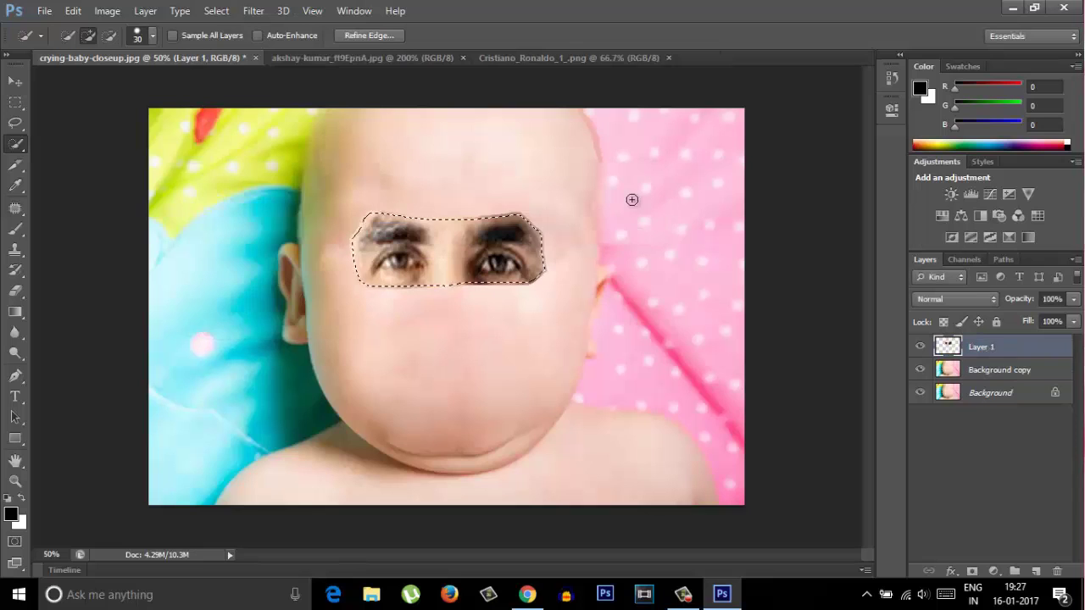
Step: Auto-Blend the eyes layer with the Background copy
{"action": "left_click", "coordinate": [958, 373]}
{"action": "left_click", "coordinate": [983, 348], "text": "shift"}
{"action": "left_click", "coordinate": [73, 10]}
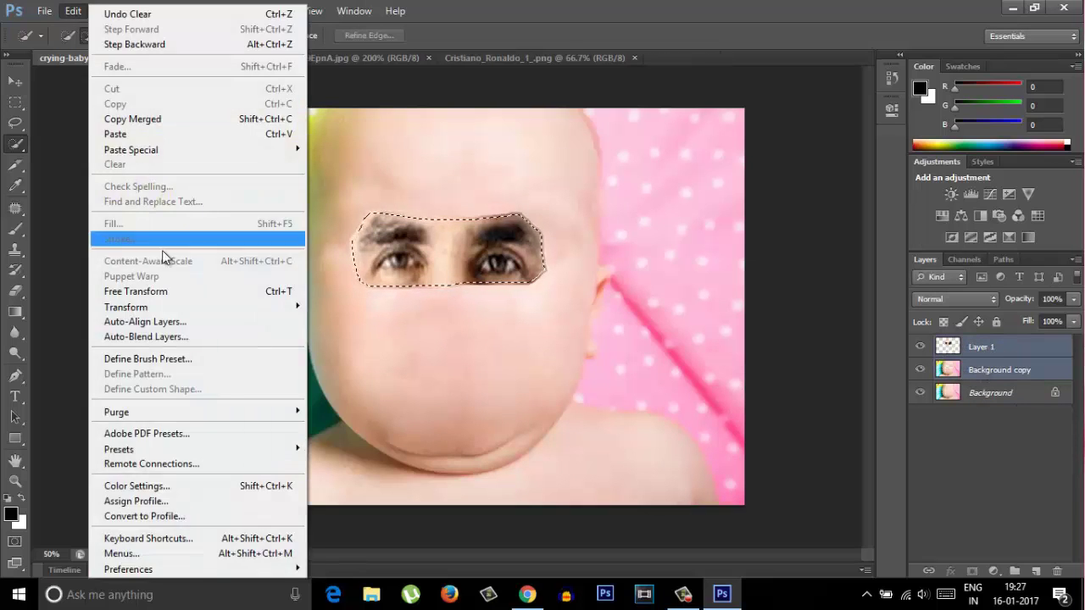
{"action": "left_click", "coordinate": [162, 250]}
{"action": "left_click", "coordinate": [443, 235]}
{"action": "left_click", "coordinate": [617, 152]}
{"action": "key", "text": "l"}
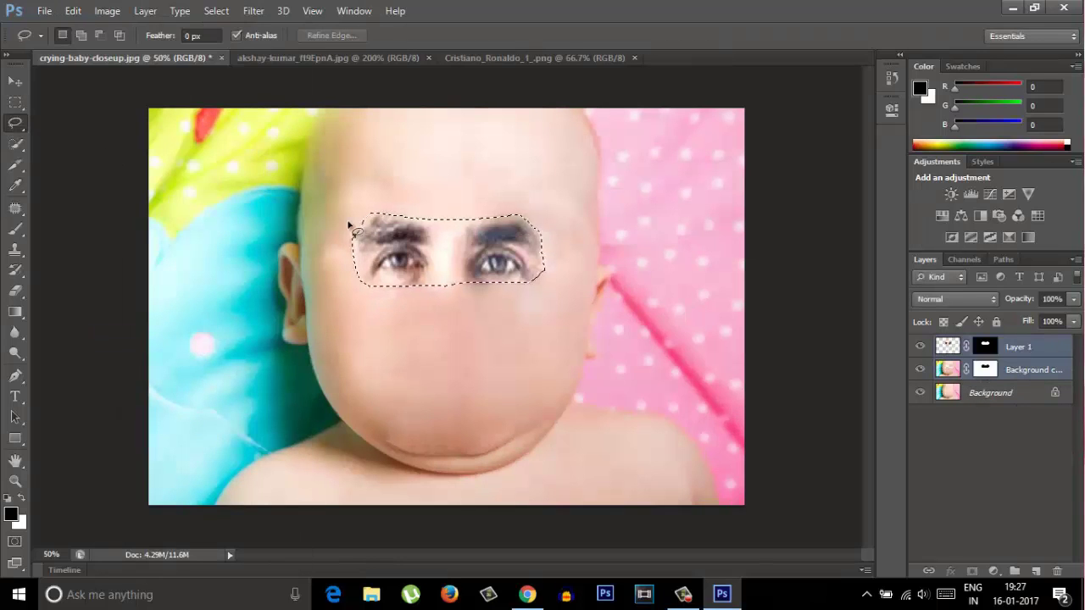
{"action": "left_click", "coordinate": [15, 290]}
Step: Delete the eyes and Background copy layers, re-duplicate Background, and switch to Chrome
{"action": "left_click", "coordinate": [958, 346]}
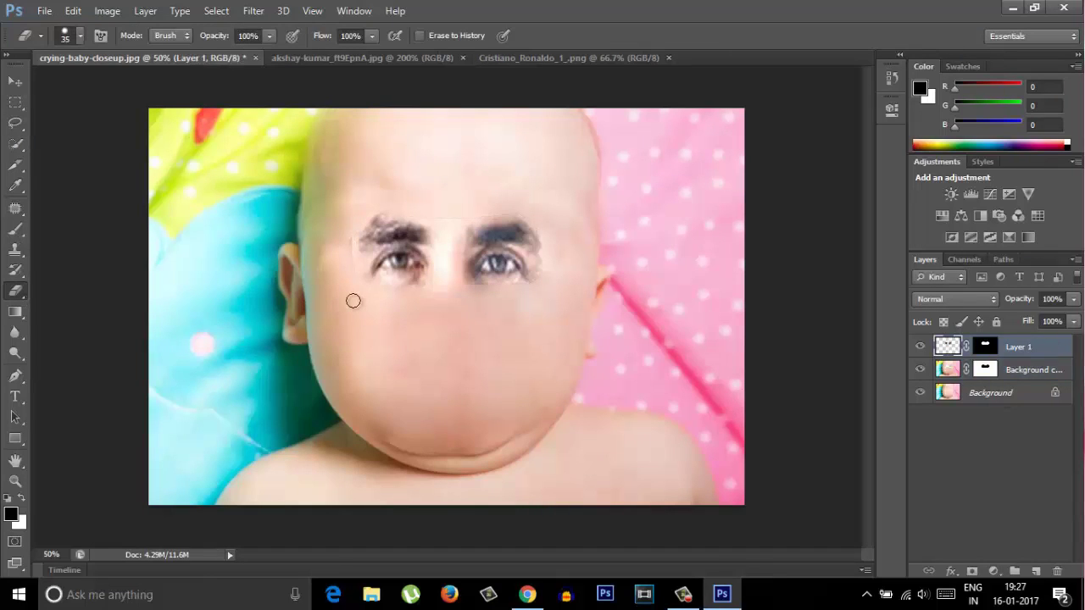
{"action": "right_click", "coordinate": [1018, 347]}
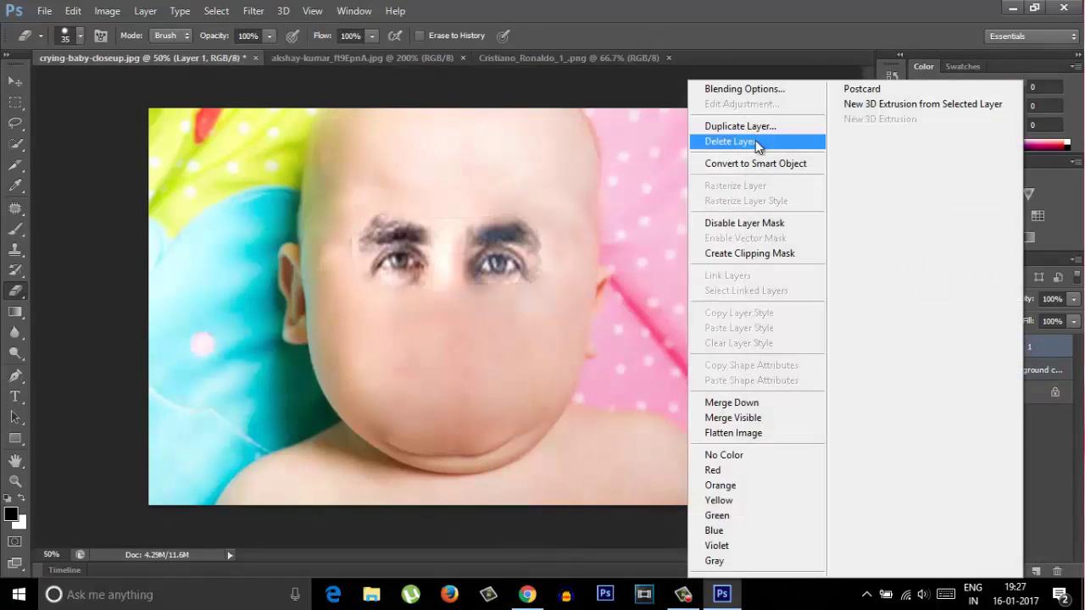
{"action": "left_click", "coordinate": [749, 144]}
{"action": "left_click", "coordinate": [456, 235]}
{"action": "right_click", "coordinate": [1017, 347]}
{"action": "left_click", "coordinate": [749, 144]}
{"action": "left_click", "coordinate": [456, 235]}
{"action": "right_click", "coordinate": [992, 347]}
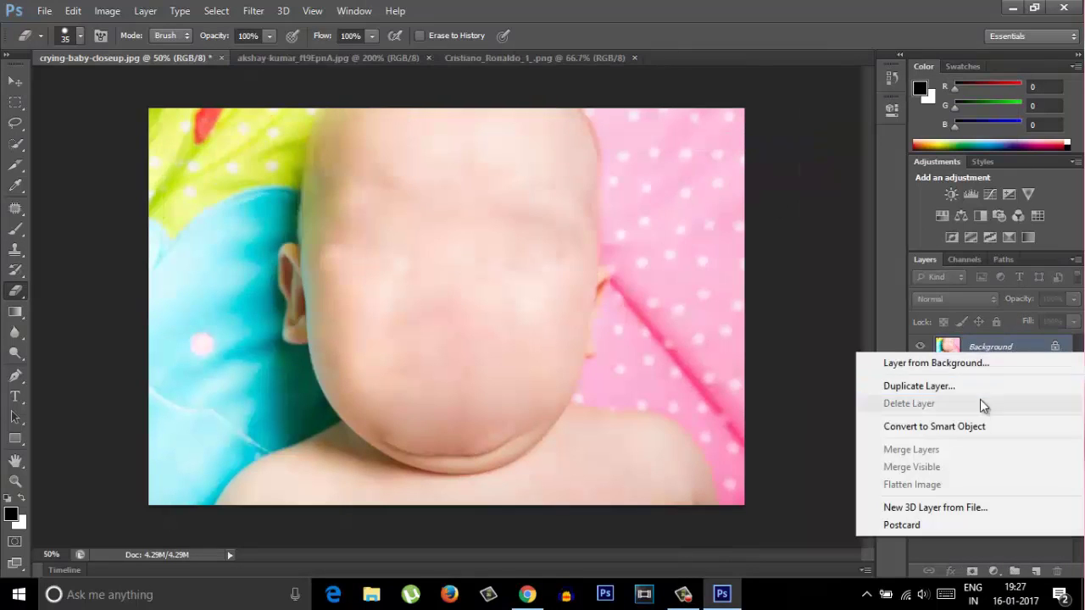
{"action": "left_click", "coordinate": [974, 385]}
{"action": "left_click", "coordinate": [1013, 6]}
{"action": "left_click", "coordinate": [527, 594]}
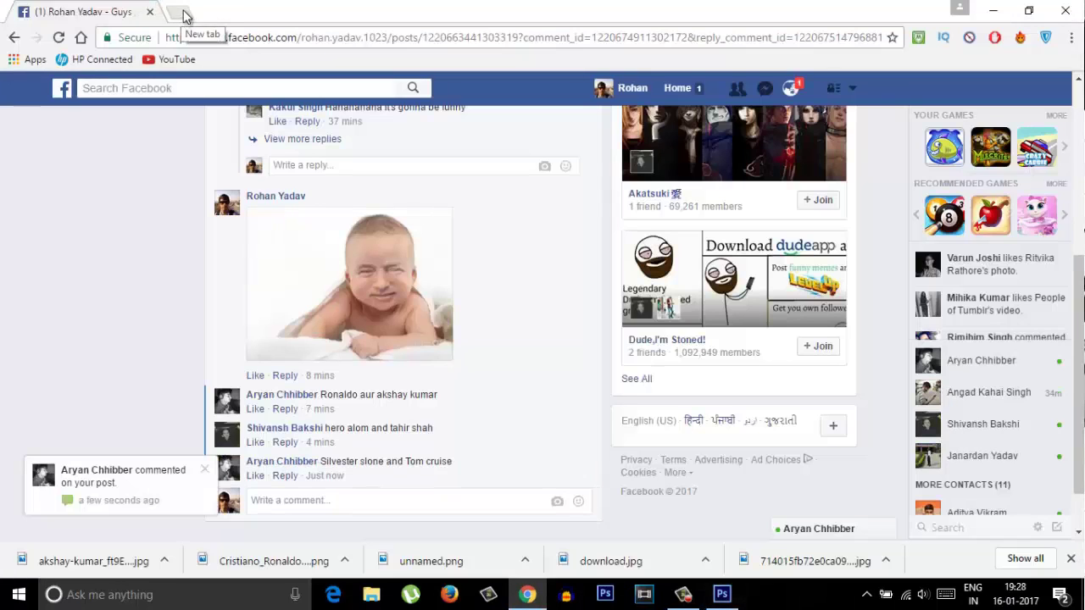
Step: Search Google Images for 'akshay kumar' and preview the black-suit photo
{"action": "left_click", "coordinate": [185, 15]}
{"action": "type", "text": "a"}
{"action": "key", "text": "BackSpace"}
{"action": "key", "text": "BackSpace"}
{"action": "type", "text": "google.com"}
{"action": "key", "text": "Return"}
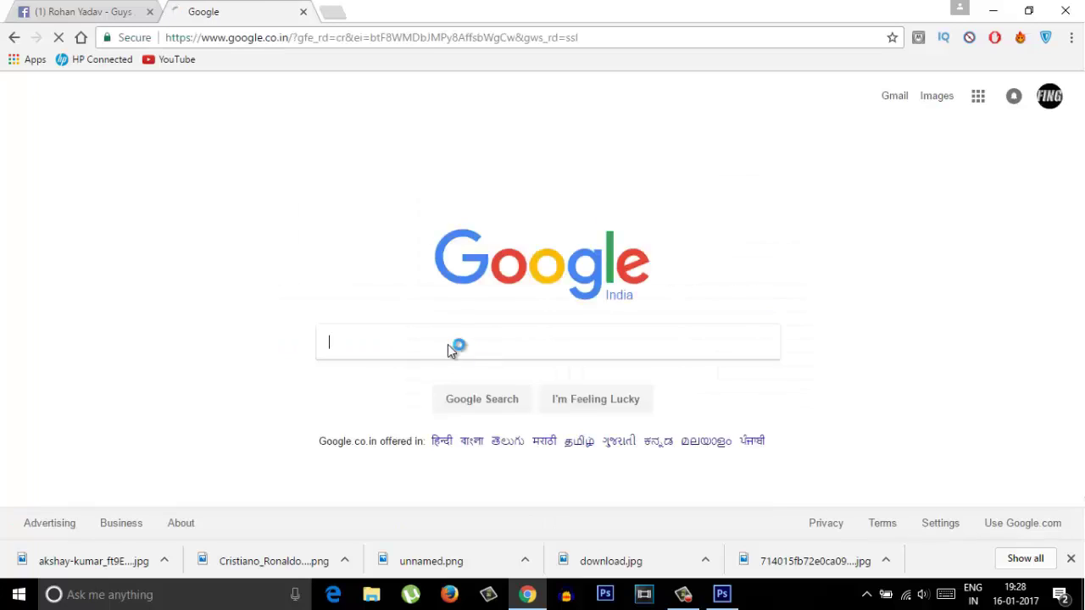
{"action": "type", "text": "aksh"}
{"action": "left_click", "coordinate": [432, 370]}
{"action": "left_click", "coordinate": [245, 152]}
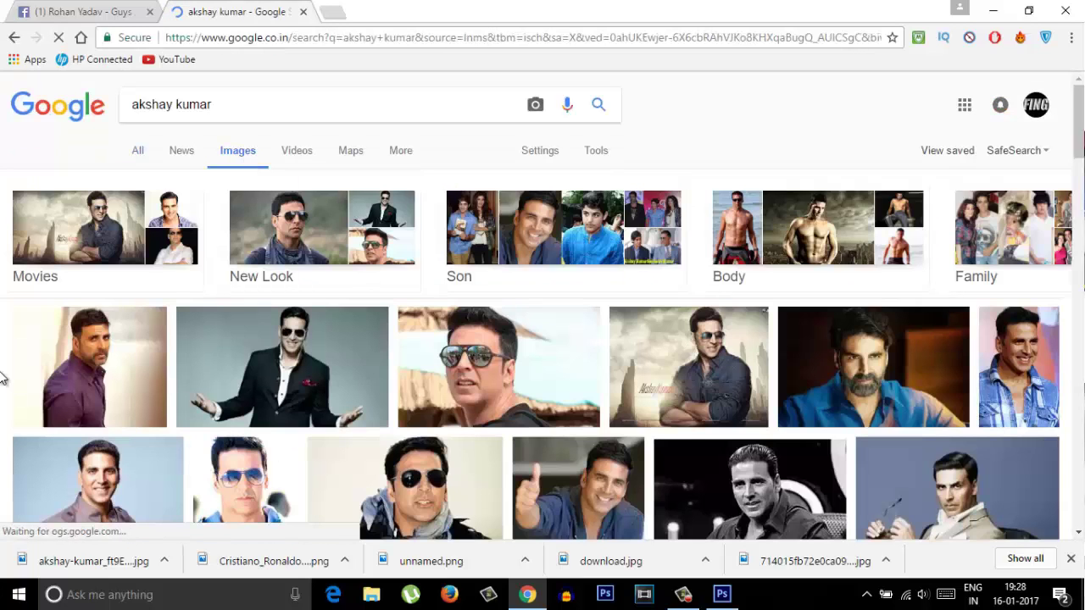
{"action": "scroll", "coordinate": [9, 369], "scroll_direction": "down", "scroll_amount": 2}
{"action": "left_click", "coordinate": [281, 212]}
{"action": "scroll", "coordinate": [43, 254], "scroll_direction": "up", "scroll_amount": 3}
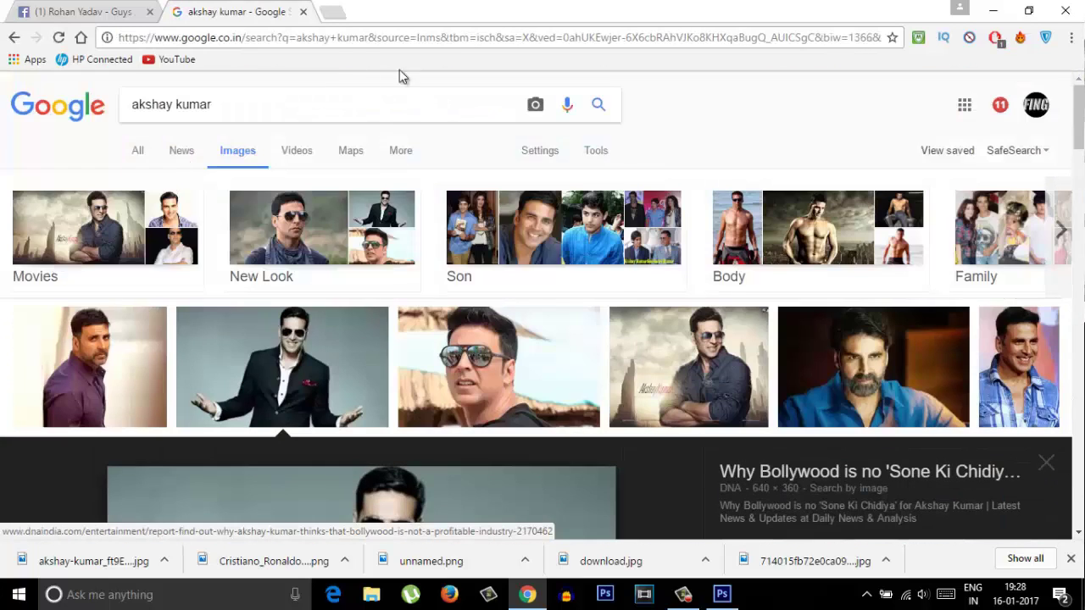
Step: Refine the search to 'akshay kumar hd' and browse the results
{"action": "left_click", "coordinate": [327, 105]}
{"action": "type", "text": "hd"}
{"action": "key", "text": "Return"}
{"action": "scroll", "coordinate": [5, 304], "scroll_direction": "down", "scroll_amount": 1}
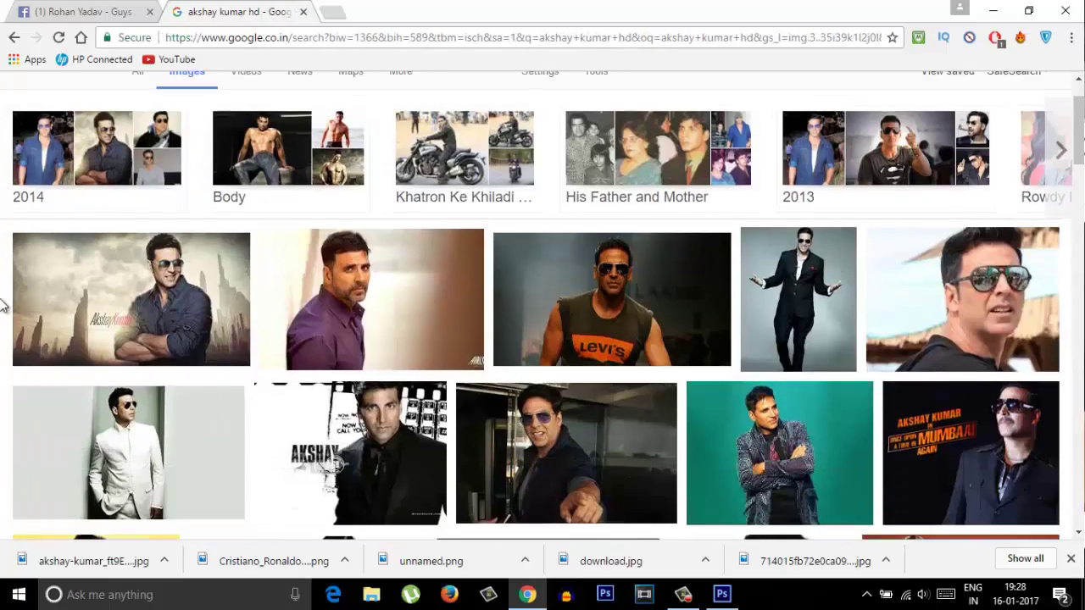
{"action": "scroll", "coordinate": [4, 305], "scroll_direction": "down", "scroll_amount": 2}
{"action": "scroll", "coordinate": [3, 307], "scroll_direction": "down", "scroll_amount": 3}
{"action": "scroll", "coordinate": [4, 305], "scroll_direction": "down", "scroll_amount": 1}
{"action": "scroll", "coordinate": [4, 305], "scroll_direction": "down", "scroll_amount": 3}
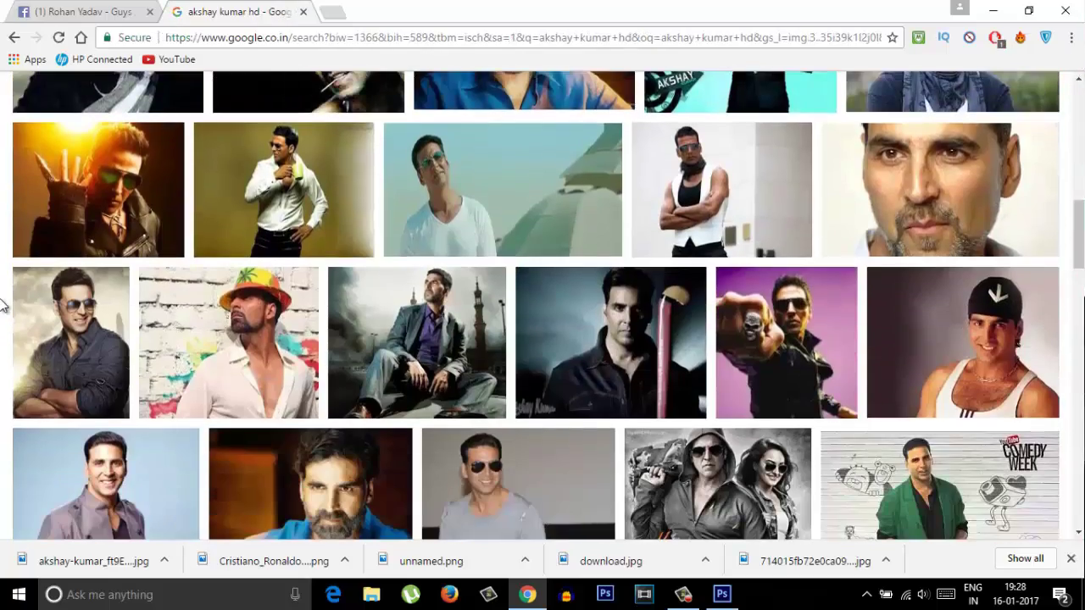
{"action": "scroll", "coordinate": [4, 305], "scroll_direction": "down", "scroll_amount": 1}
{"action": "scroll", "coordinate": [5, 305], "scroll_direction": "down", "scroll_amount": 3}
{"action": "scroll", "coordinate": [4, 305], "scroll_direction": "up", "scroll_amount": 10}
{"action": "scroll", "coordinate": [12, 286], "scroll_direction": "up", "scroll_amount": 5}
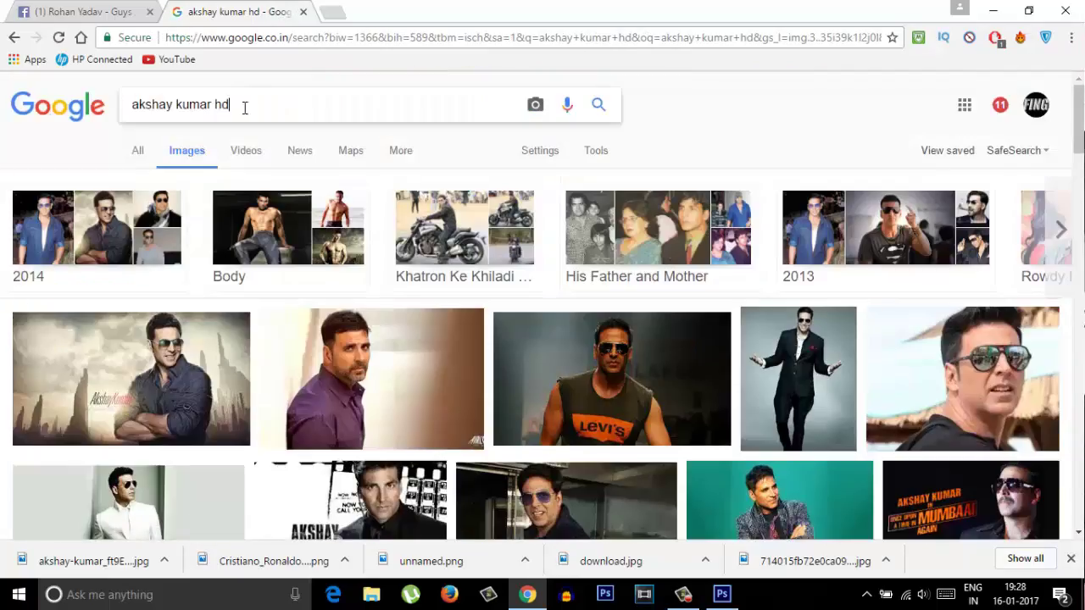
Step: Search 'akshay kumar high resolution', close the full-size image tab and return to Facebook
{"action": "left_click", "coordinate": [242, 107]}
{"action": "key", "text": "BackSpace"}
{"action": "type", "text": "igh "}
{"action": "type", "text": "n"}
{"action": "key", "text": "Return"}
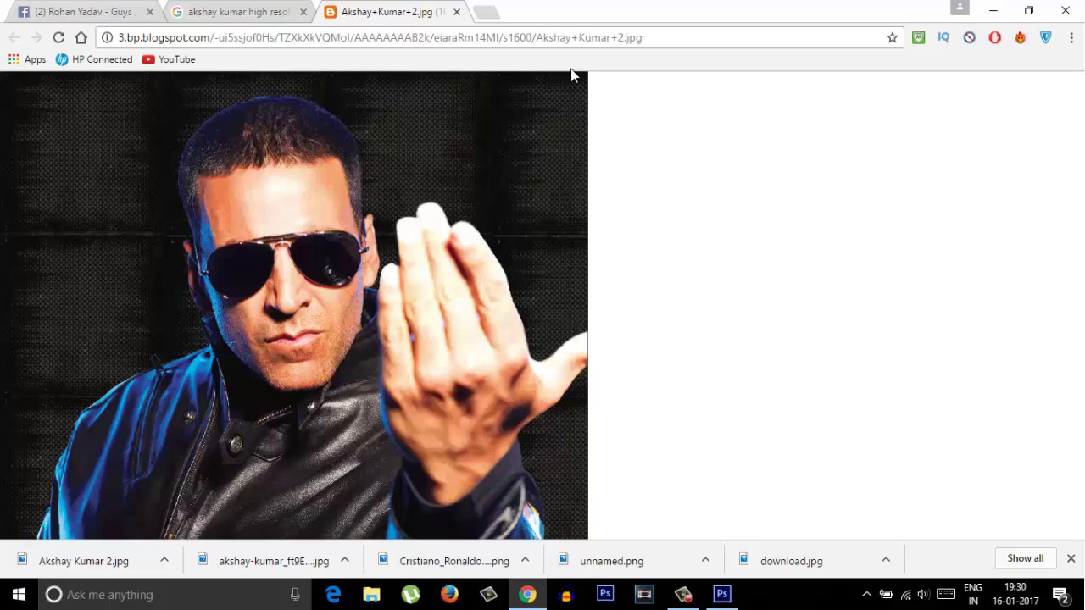
{"action": "left_click", "coordinate": [456, 12]}
{"action": "left_click", "coordinate": [85, 11]}
Step: Open Akshay Kumar 2.jpg in Photoshop, accepting the colour profile prompt
{"action": "left_click", "coordinate": [1005, 8]}
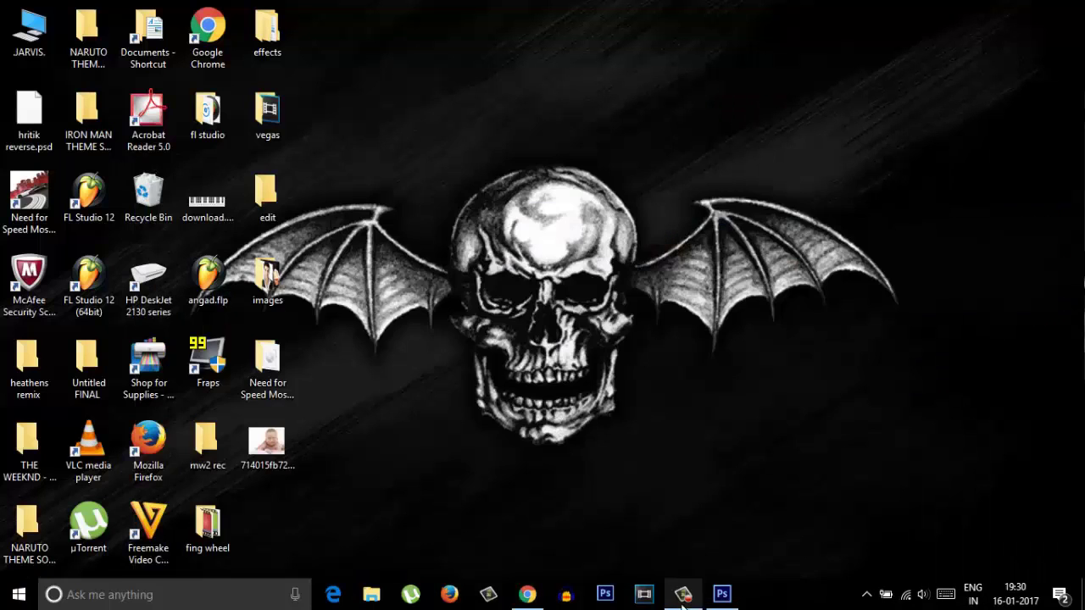
{"action": "left_click", "coordinate": [721, 594]}
{"action": "left_click", "coordinate": [44, 10]}
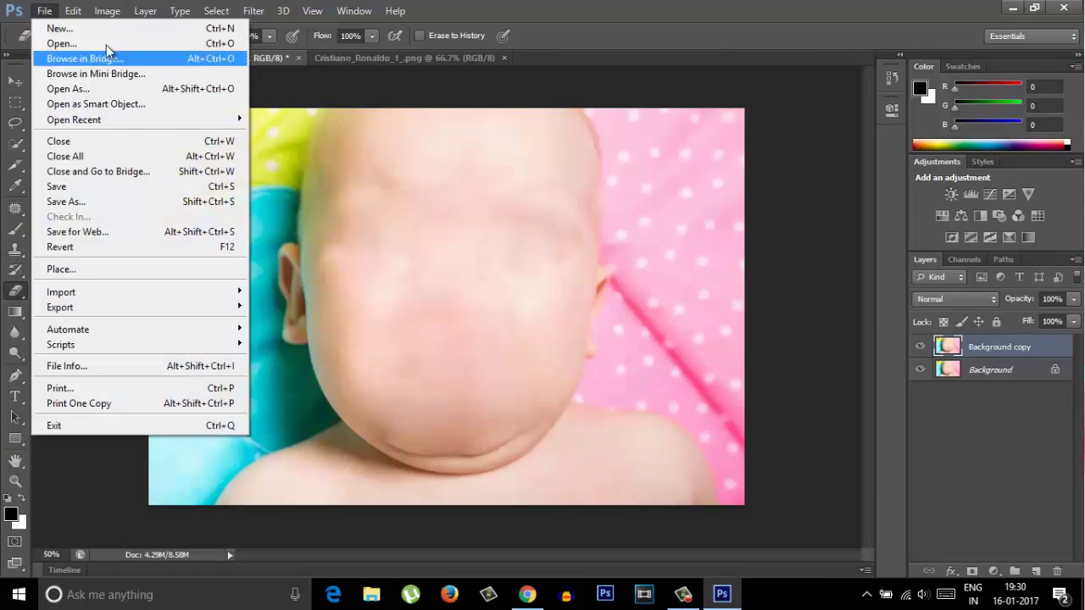
{"action": "left_click", "coordinate": [51, 42]}
{"action": "double_click", "coordinate": [695, 174]}
{"action": "left_click", "coordinate": [593, 318]}
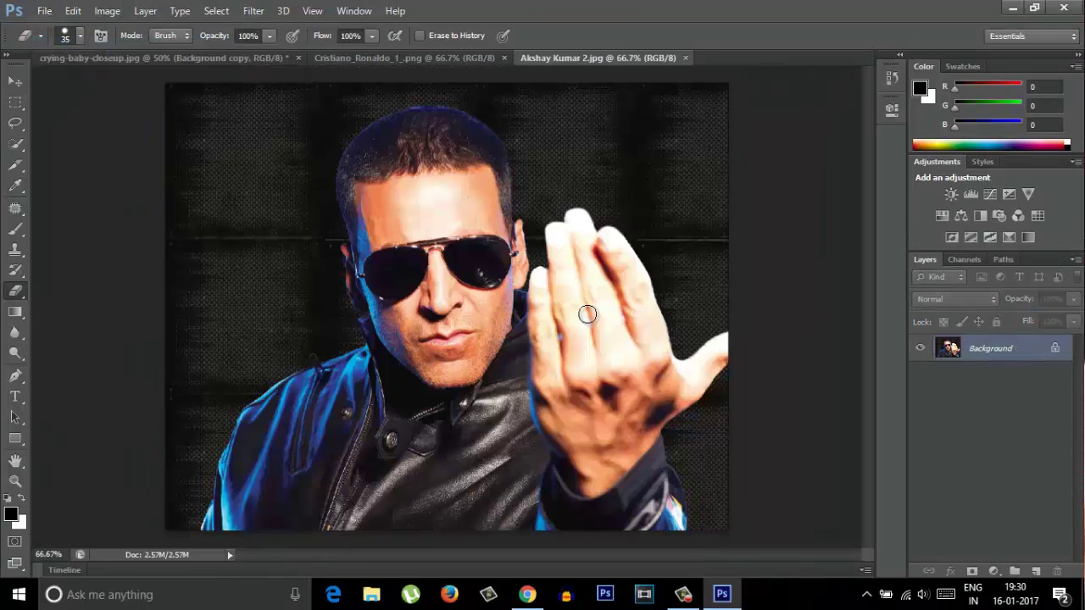
Step: Copy Ronaldo's eyes onto the crying baby, enlarged, moved up and tilted level
{"action": "left_click", "coordinate": [446, 58]}
{"action": "key", "text": "l"}
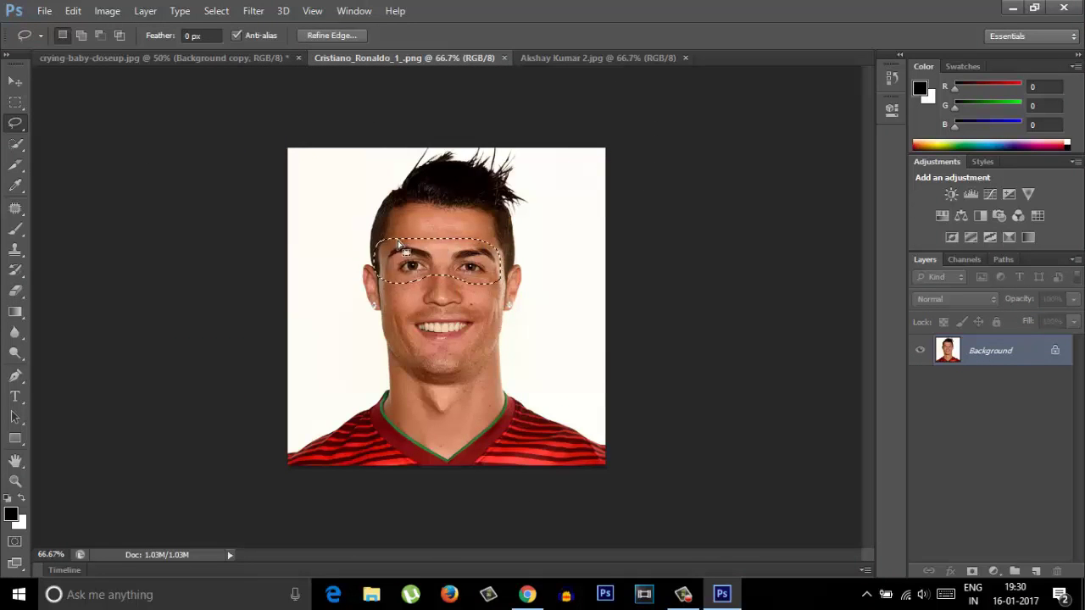
{"action": "key", "text": "ctrl+c"}
{"action": "left_click", "coordinate": [161, 58]}
{"action": "key", "text": "ctrl+v"}
{"action": "key", "text": "ctrl+t"}
{"action": "left_click_drag", "start_coordinate": [495, 285], "coordinate": [624, 213]}
{"action": "left_click_drag", "start_coordinate": [585, 246], "coordinate": [519, 222]}
{"action": "left_click_drag", "start_coordinate": [593, 296], "coordinate": [574, 312]}
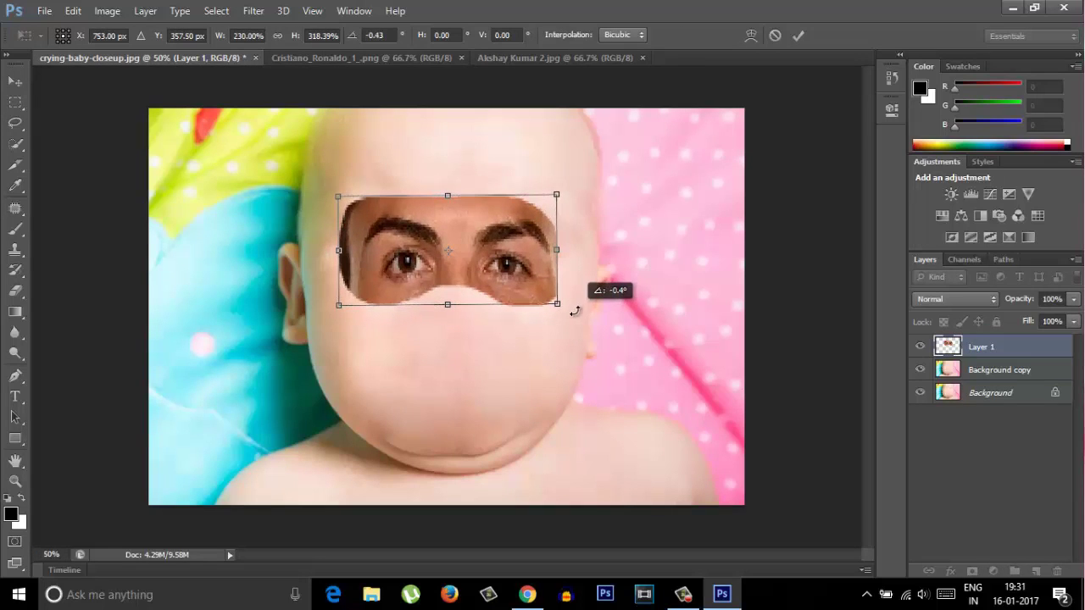
{"action": "key", "text": "e"}
{"action": "key", "text": "Return"}
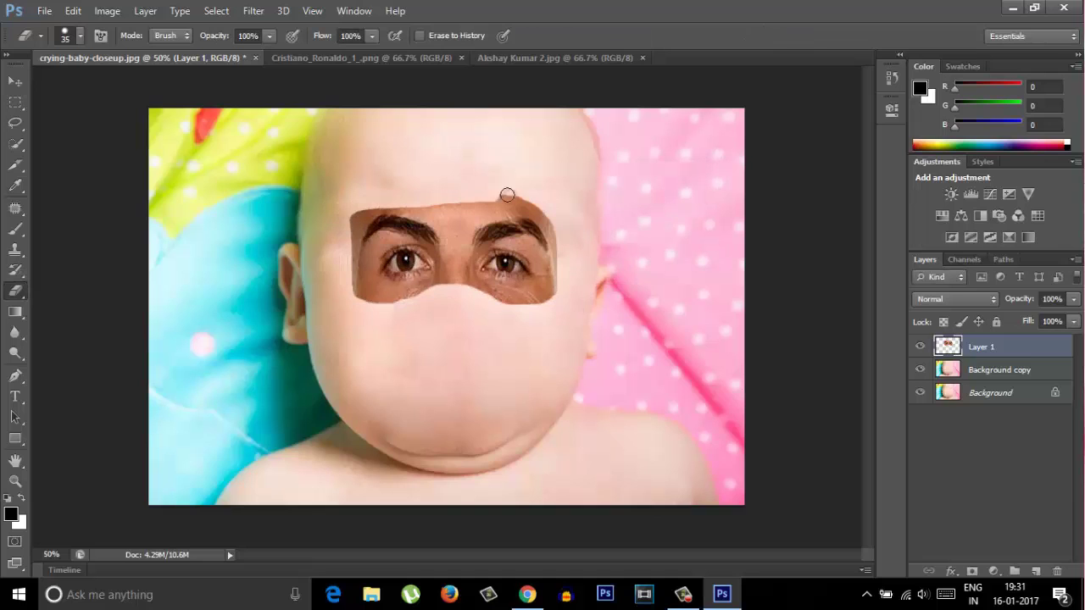
Step: Quick-select and contract the eye area, then auto-blend Layer 1 with Background copy
{"action": "key", "text": "w"}
{"action": "left_click", "coordinate": [367, 271]}
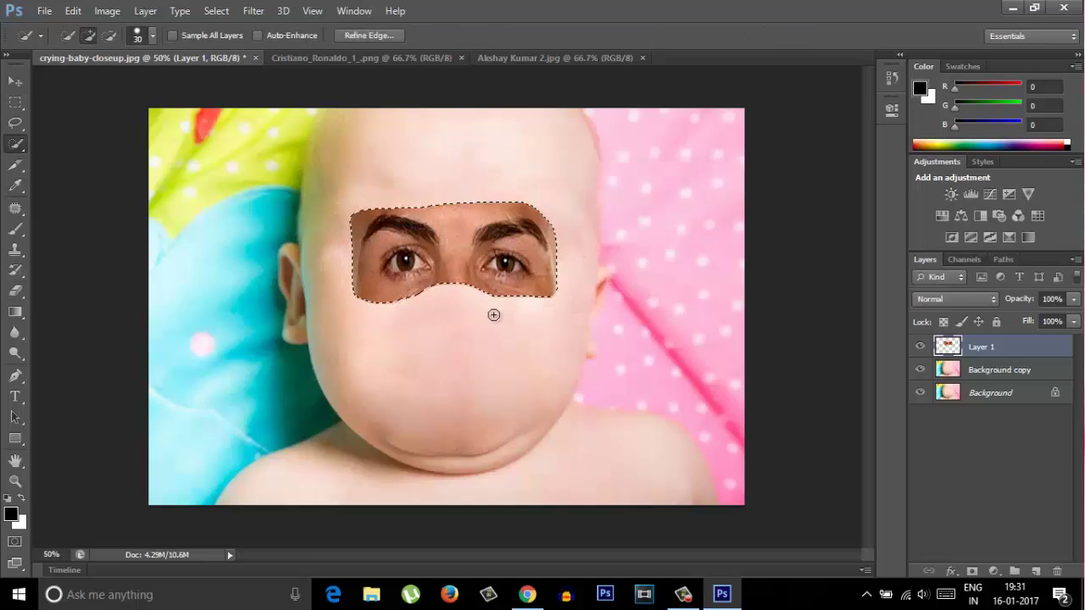
{"action": "left_click", "coordinate": [228, 10]}
{"action": "left_click", "coordinate": [442, 231]}
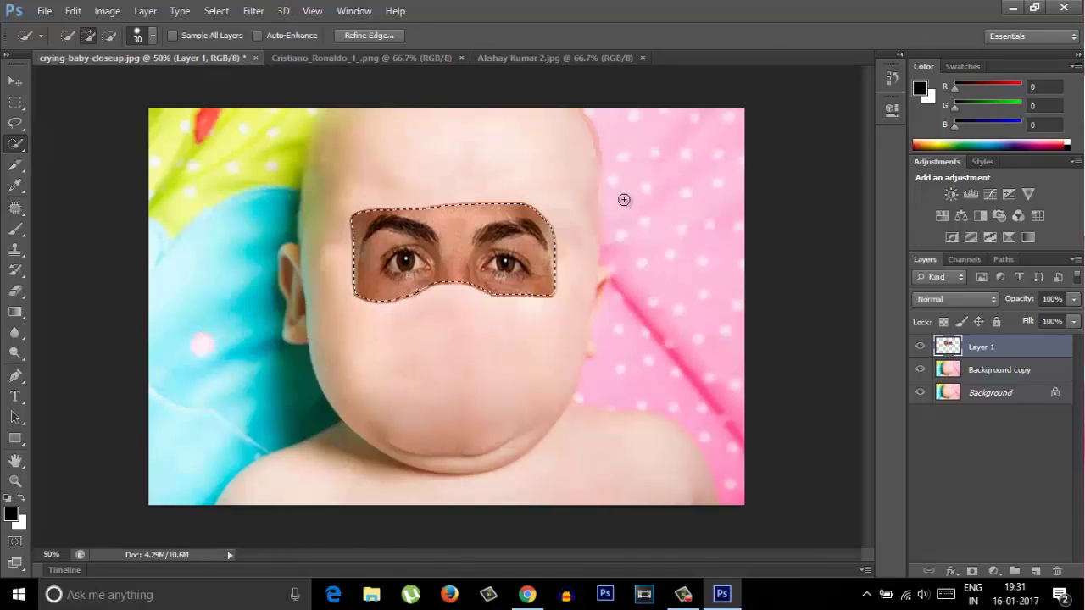
{"action": "left_click", "coordinate": [971, 372]}
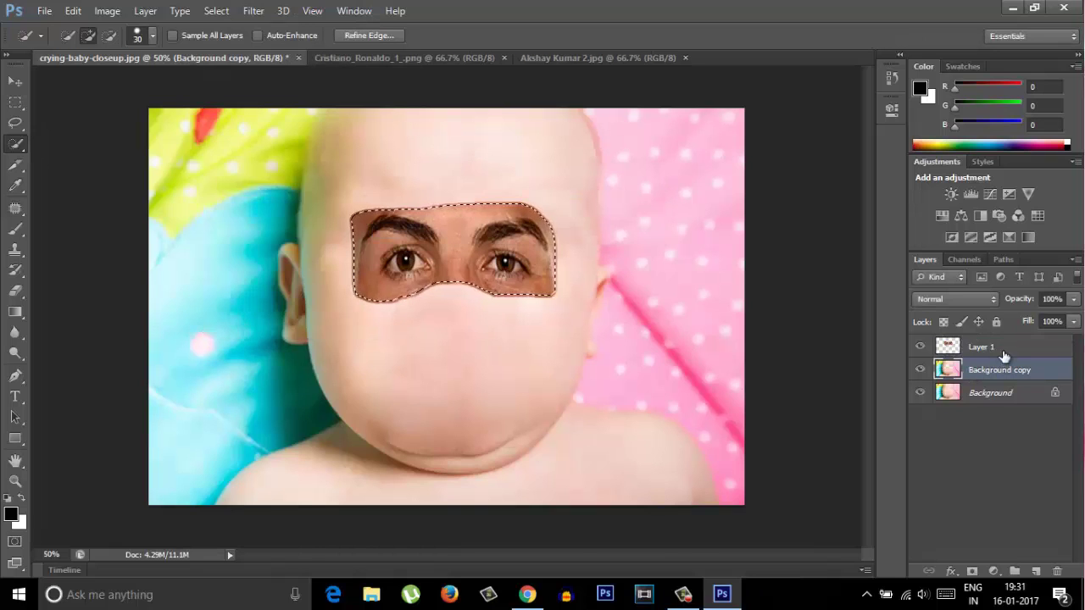
{"action": "left_click", "coordinate": [1004, 354], "text": "ctrl"}
{"action": "left_click", "coordinate": [73, 10]}
{"action": "left_click", "coordinate": [135, 337]}
{"action": "left_click", "coordinate": [609, 150]}
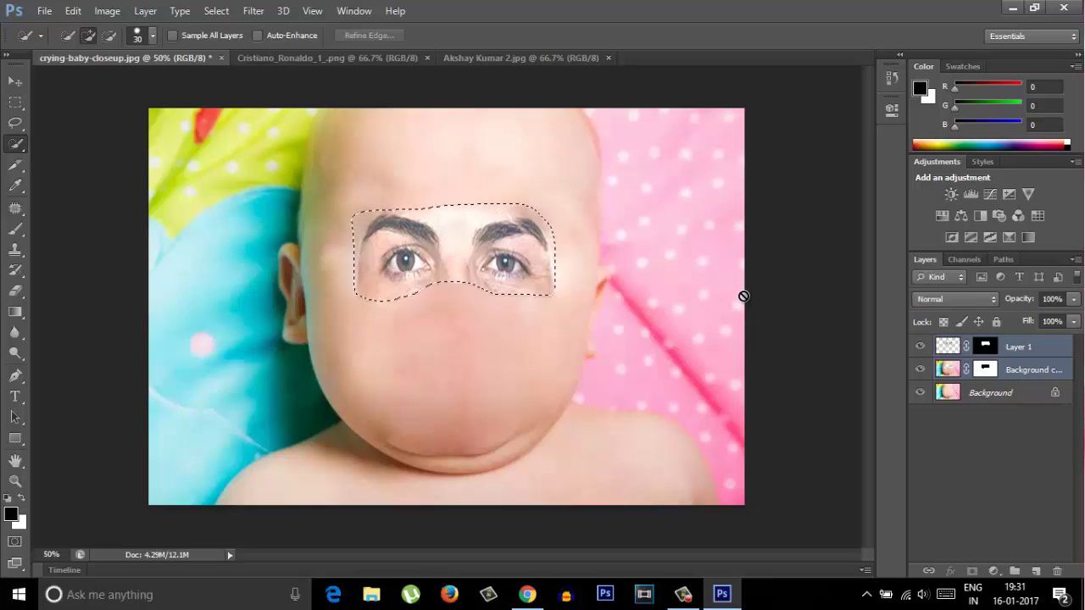
{"action": "key", "text": "ctrl+d"}
{"action": "key", "text": "l"}
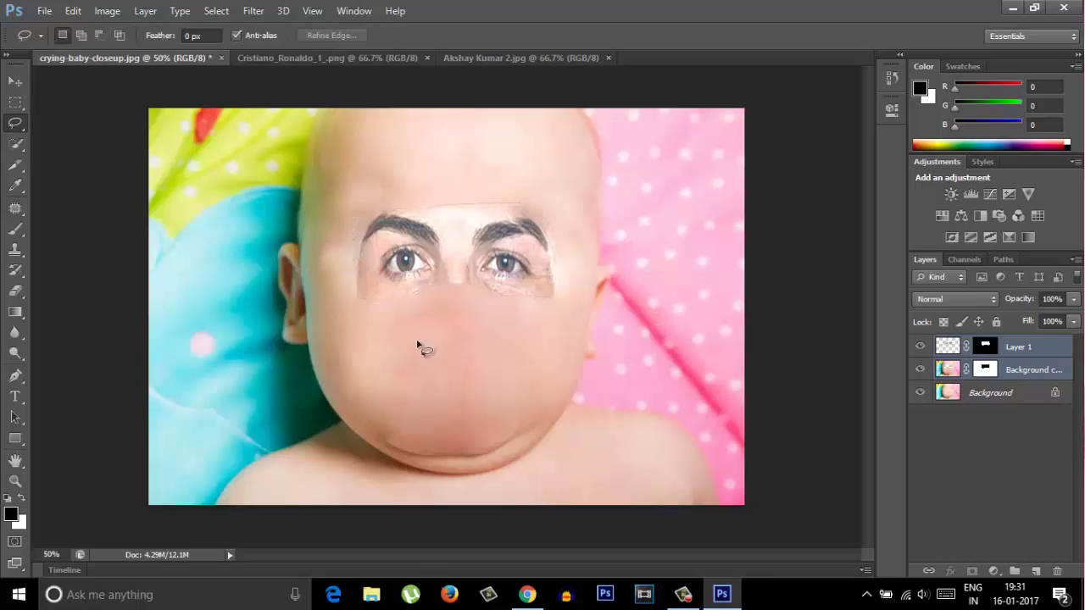
Step: Undo the first eye blend, trim the pasted eye edges and reselect the eye area
{"action": "left_click", "coordinate": [15, 290]}
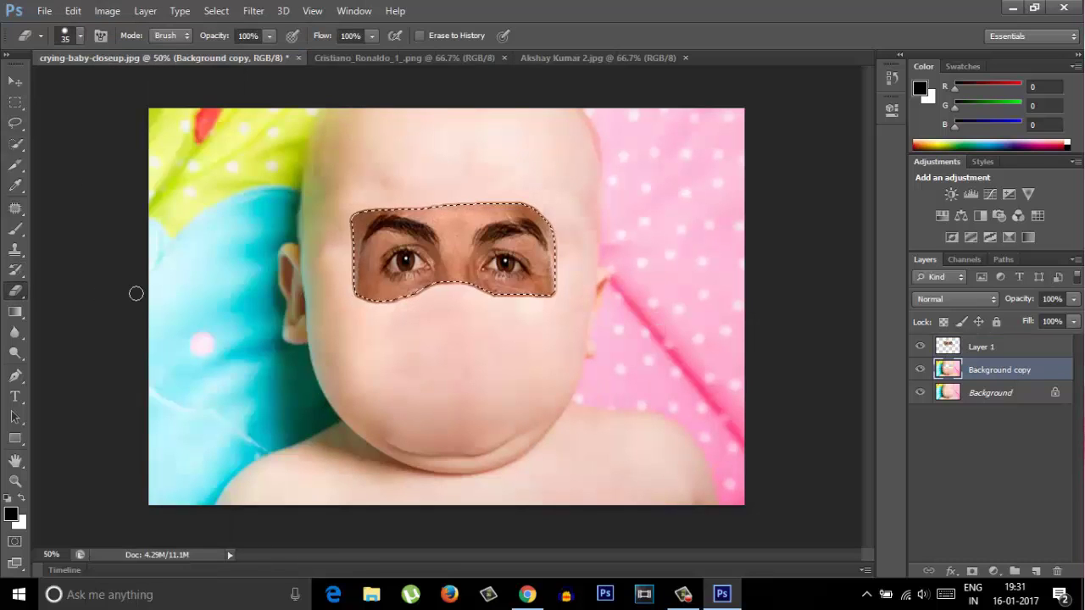
{"action": "left_click", "coordinate": [73, 10]}
{"action": "left_click", "coordinate": [127, 41]}
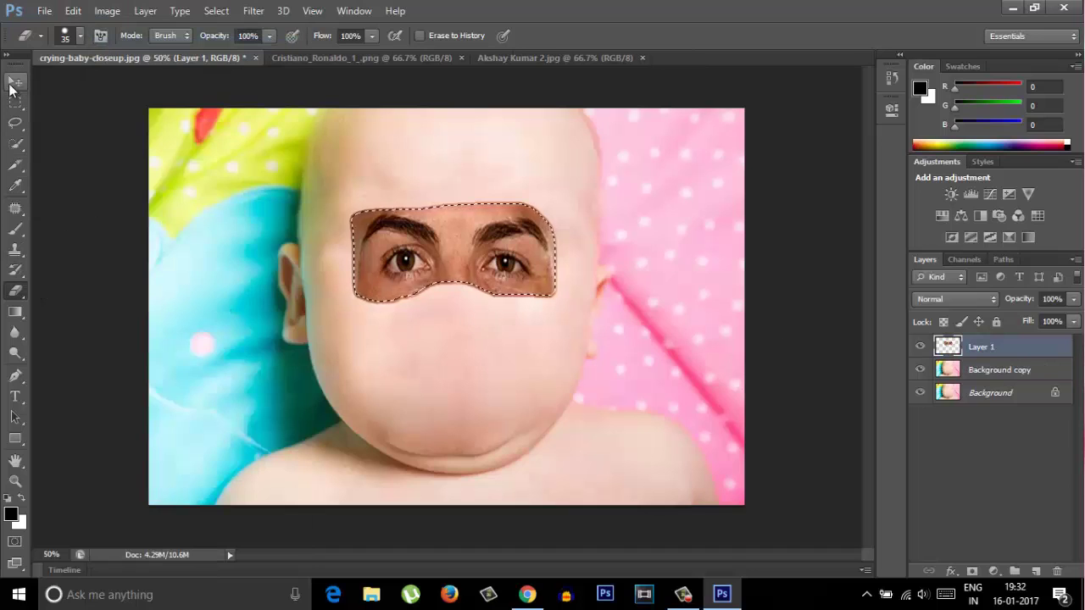
{"action": "key", "text": "ctrl+d"}
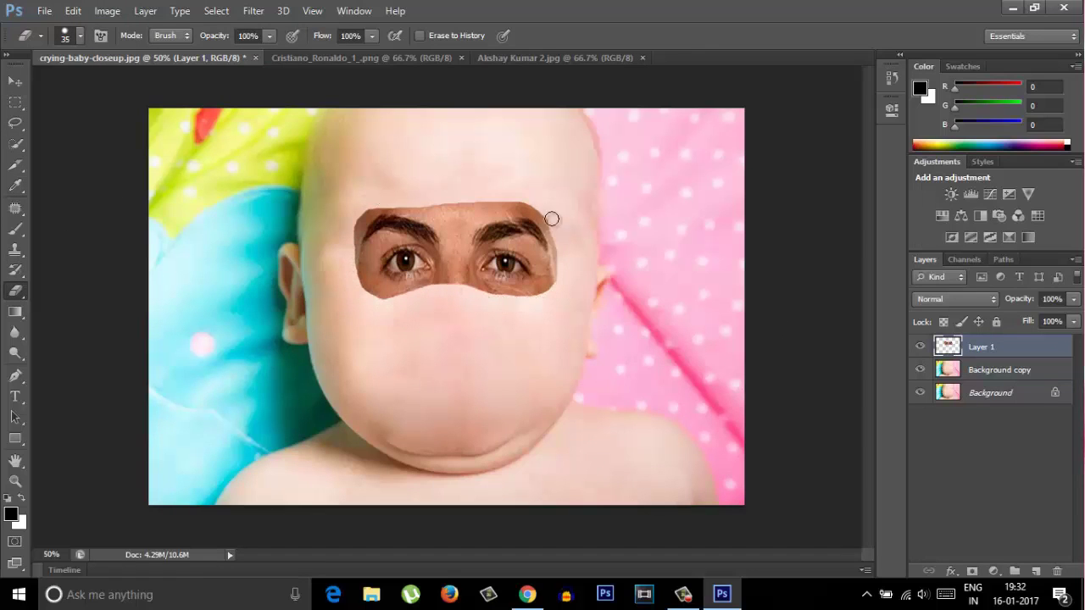
{"action": "left_click", "coordinate": [15, 144]}
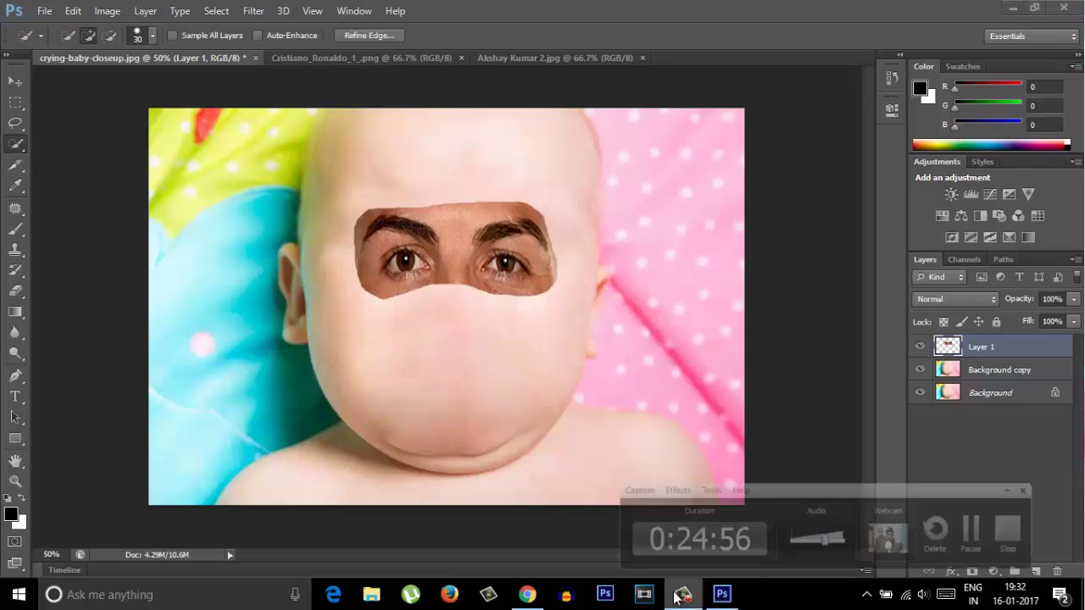
{"action": "key", "text": "shift+ctrl+d"}
{"action": "left_click", "coordinate": [216, 14]}
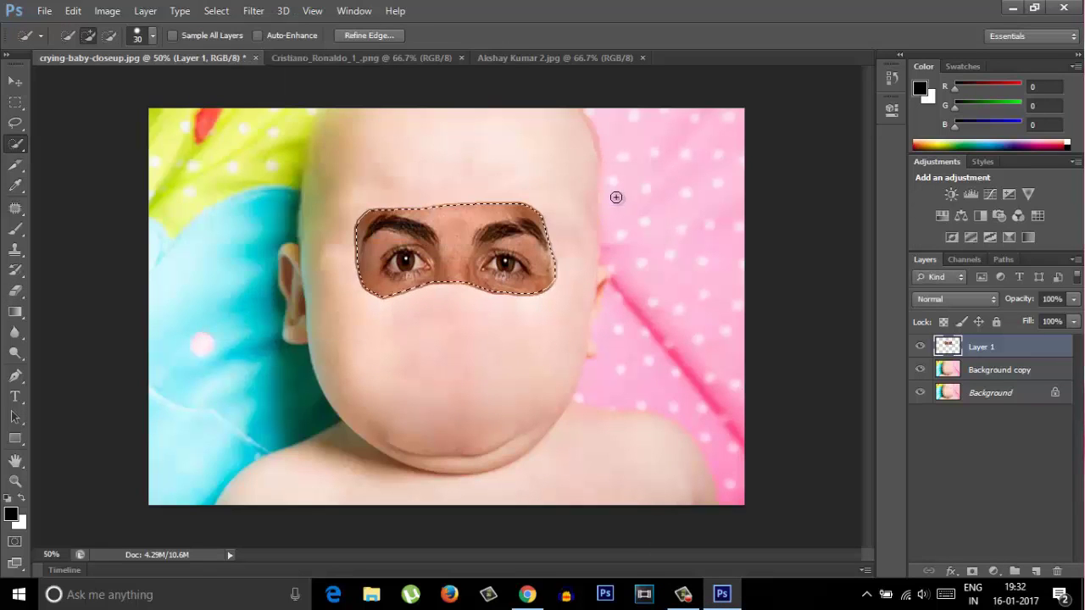
Step: Auto-blend Layer 1 and Background copy as Stack Images, then switch to Akshay Kumar 2.jpg
{"action": "left_click", "coordinate": [999, 374]}
{"action": "left_click", "coordinate": [1007, 345], "text": "ctrl"}
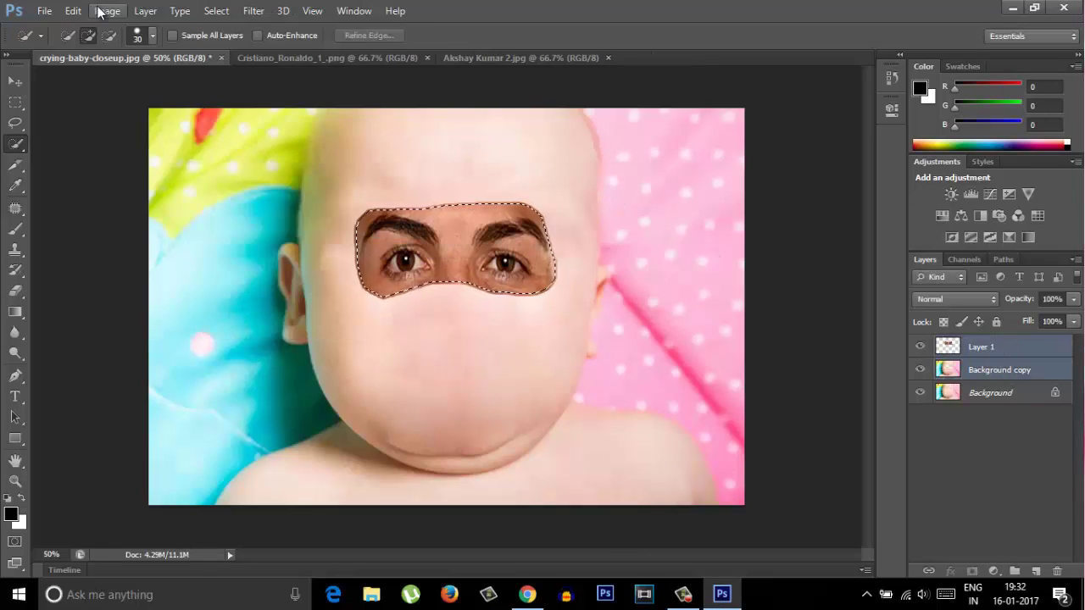
{"action": "left_click", "coordinate": [72, 10]}
{"action": "left_click", "coordinate": [199, 339]}
{"action": "left_click", "coordinate": [450, 237]}
{"action": "left_click", "coordinate": [620, 152]}
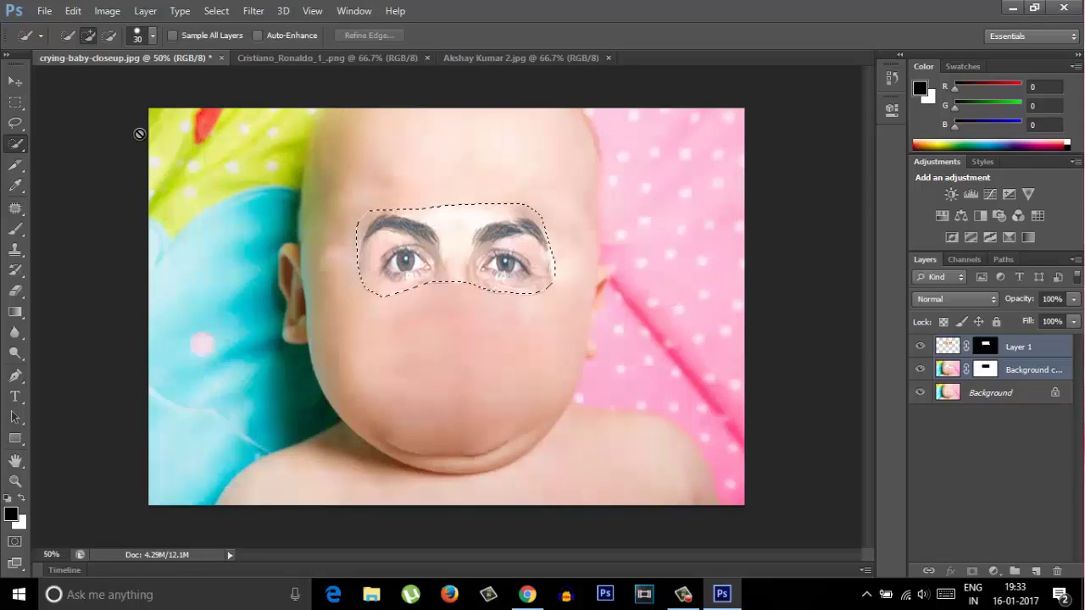
{"action": "key", "text": "l"}
{"action": "key", "text": "ctrl+d"}
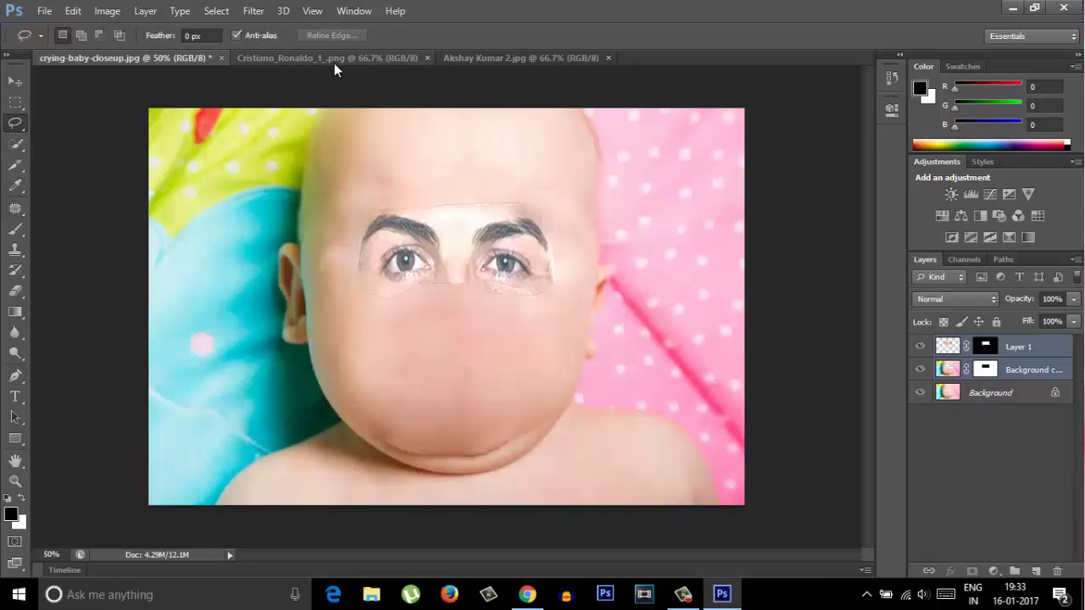
{"action": "left_click", "coordinate": [508, 58]}
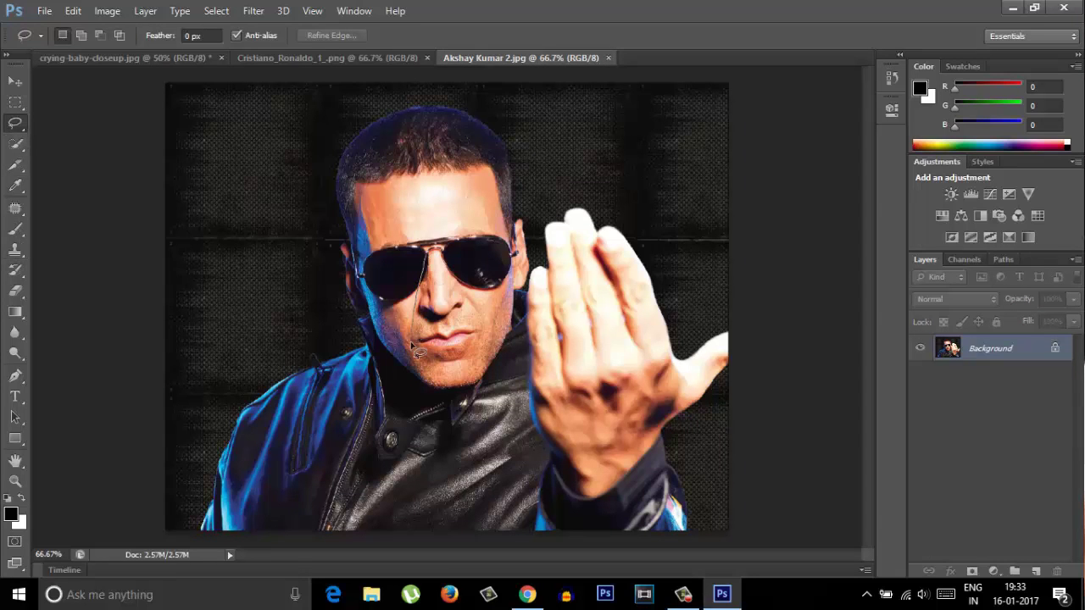
Step: Paste the nose and mouth onto the crying baby, rotated and enlarged to fit
{"action": "left_click", "coordinate": [170, 58]}
{"action": "key", "text": "ctrl+v"}
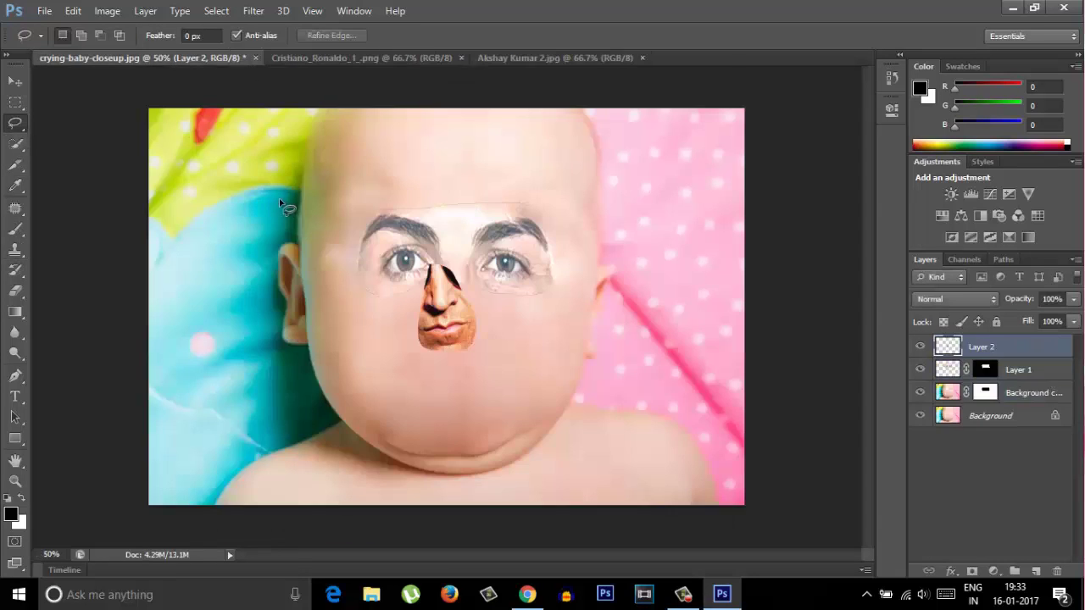
{"action": "key", "text": "v"}
{"action": "key", "text": "ctrl+t"}
{"action": "left_click_drag", "start_coordinate": [496, 251], "coordinate": [484, 234]}
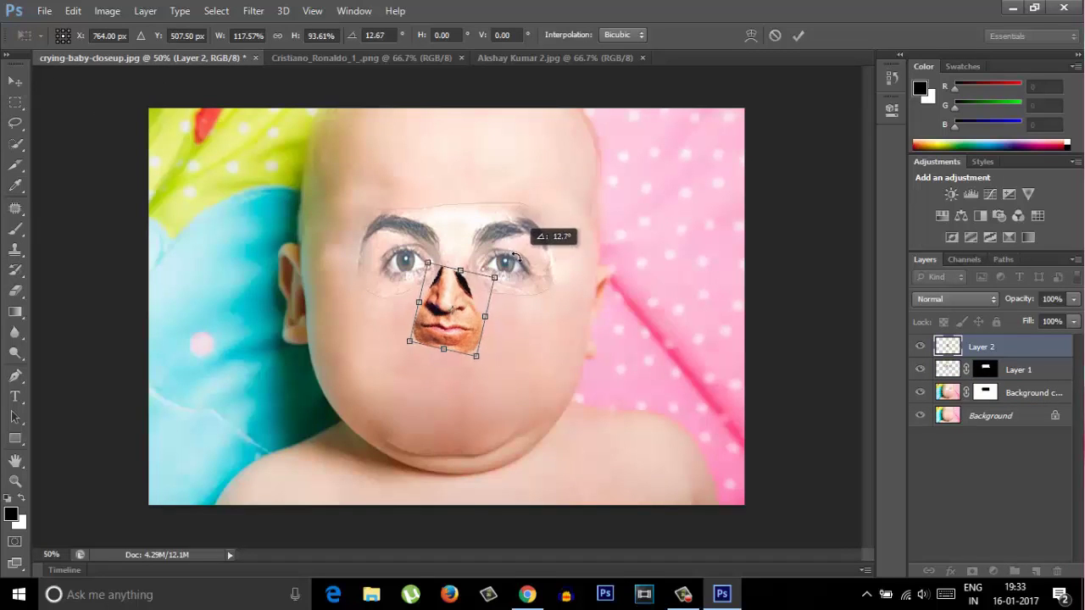
{"action": "left_click_drag", "start_coordinate": [487, 356], "coordinate": [492, 407]}
{"action": "left_click", "coordinate": [17, 290]}
{"action": "key", "text": "Return"}
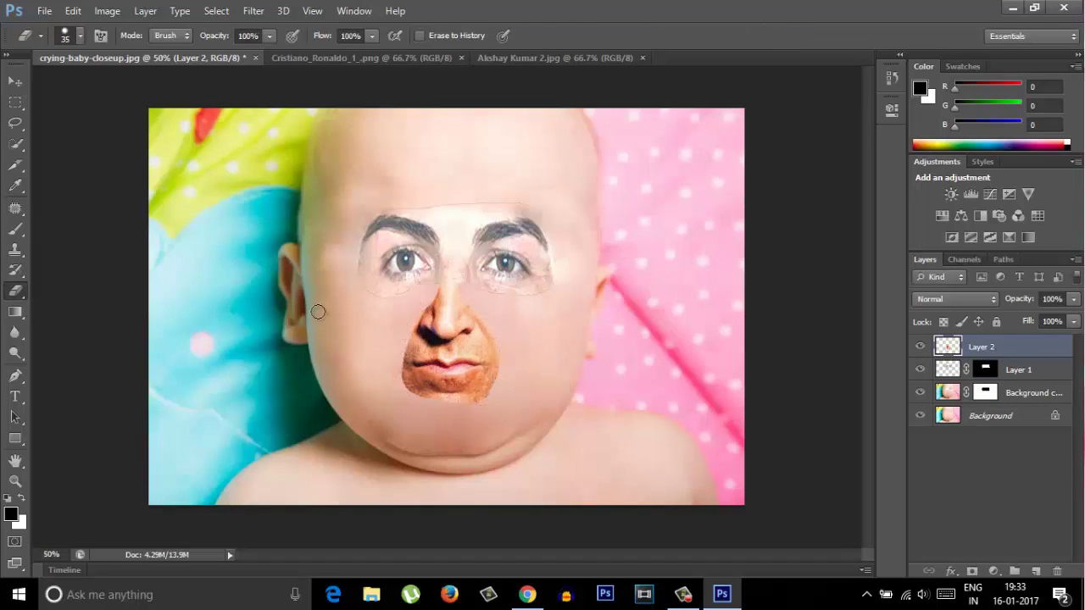
Step: Enlarge the pasted nose and mouth patch slightly more
{"action": "left_click", "coordinate": [15, 81]}
{"action": "key", "text": "ctrl+t"}
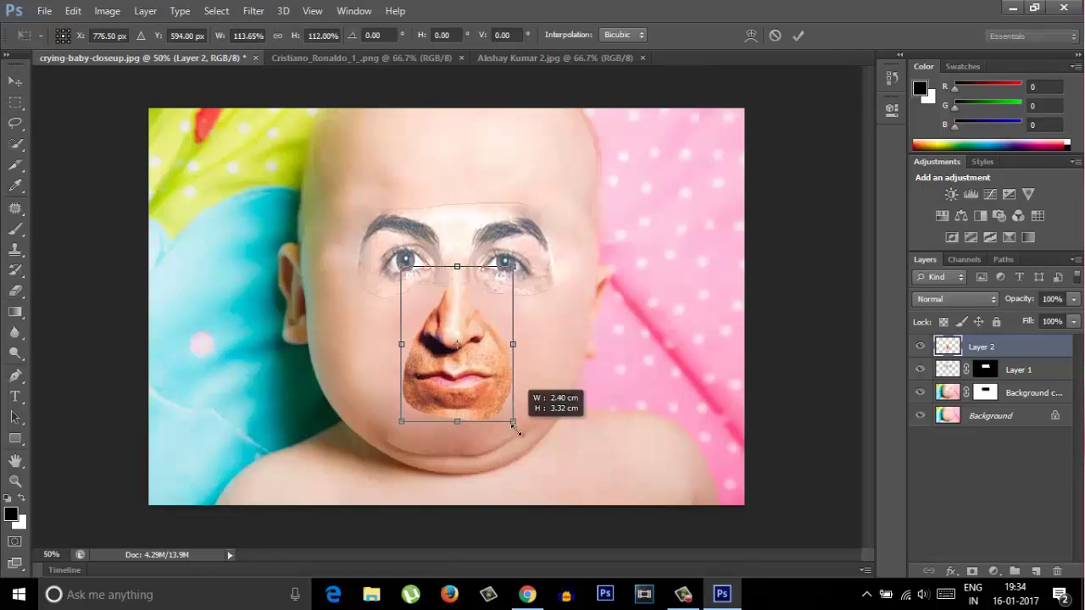
{"action": "left_click_drag", "start_coordinate": [498, 399], "coordinate": [512, 414]}
{"action": "left_click", "coordinate": [17, 290]}
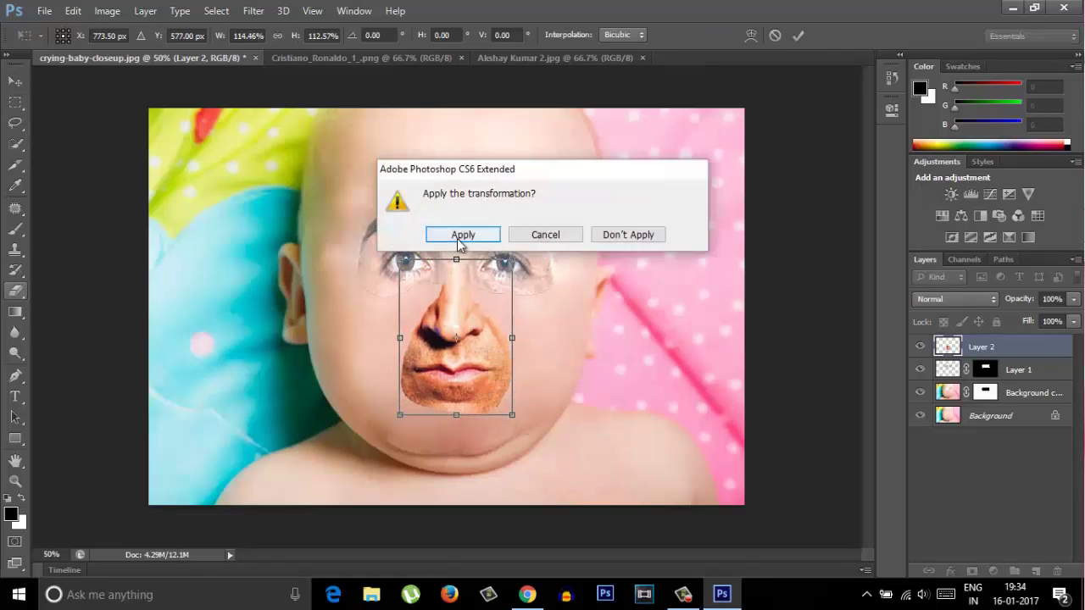
{"action": "key", "text": "Return"}
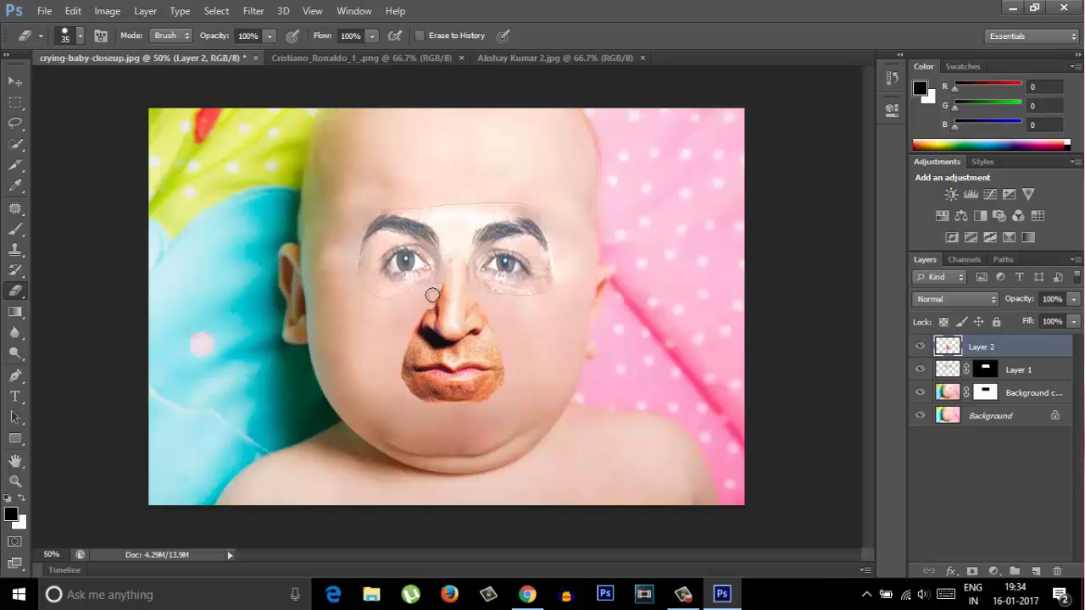
Step: Quick-select and contract the nose and mouth, then auto-blend Layer 2 with Background copy
{"action": "key", "text": "w"}
{"action": "left_click_drag", "start_coordinate": [392, 296], "coordinate": [410, 378]}
{"action": "left_click", "coordinate": [216, 10]}
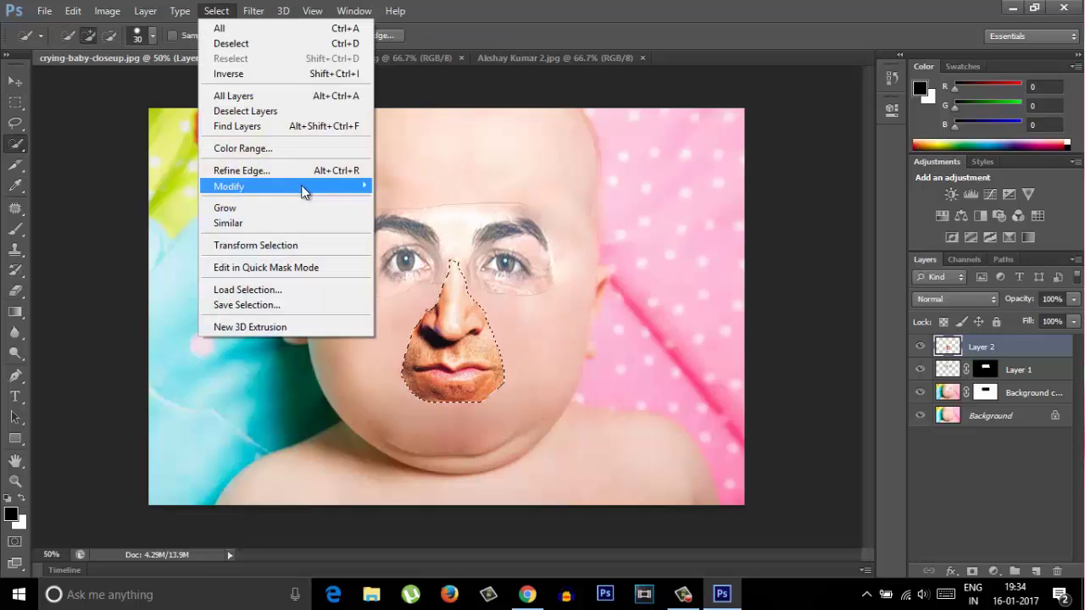
{"action": "left_click", "coordinate": [407, 242]}
{"action": "left_click", "coordinate": [619, 204]}
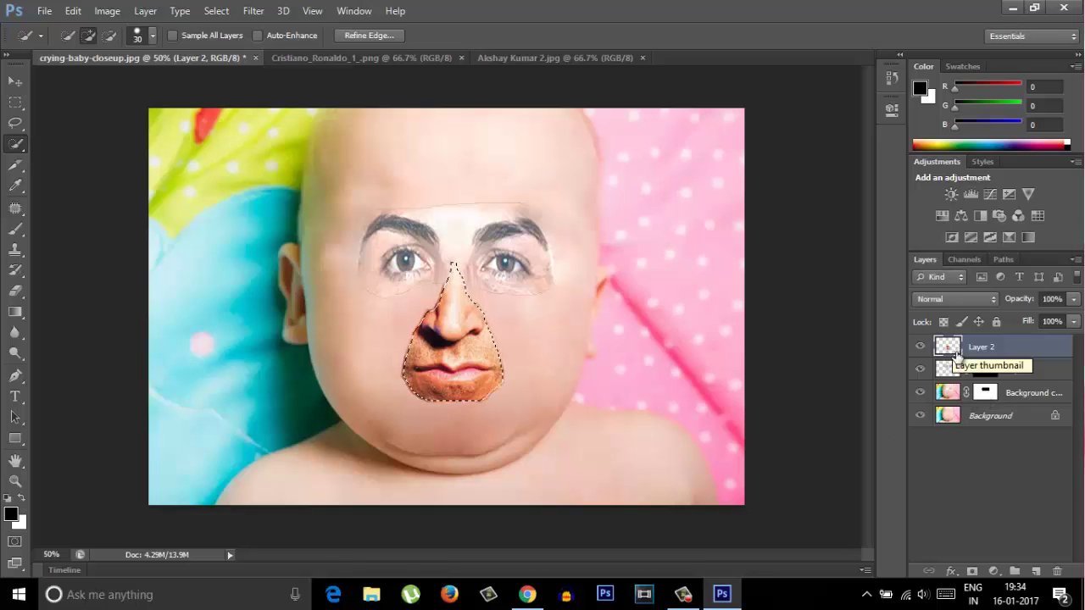
{"action": "left_click", "coordinate": [1013, 393]}
{"action": "left_click", "coordinate": [981, 347], "text": "ctrl"}
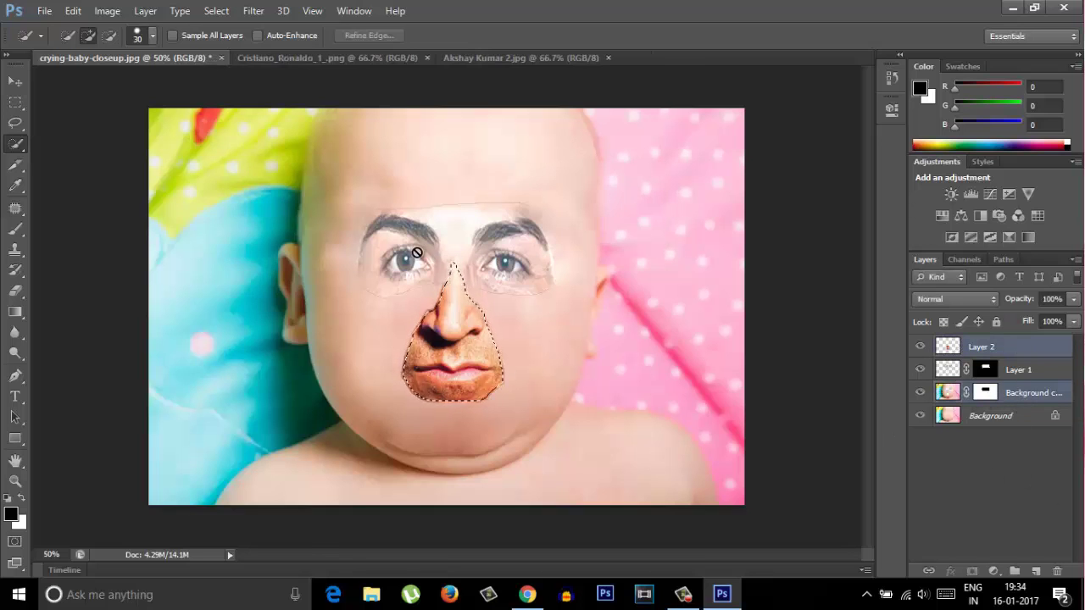
{"action": "left_click", "coordinate": [73, 10]}
{"action": "left_click", "coordinate": [204, 197]}
{"action": "left_click", "coordinate": [616, 154]}
Step: Undo that blend, clear the selection and make Layer 2 active again
{"action": "key", "text": "l"}
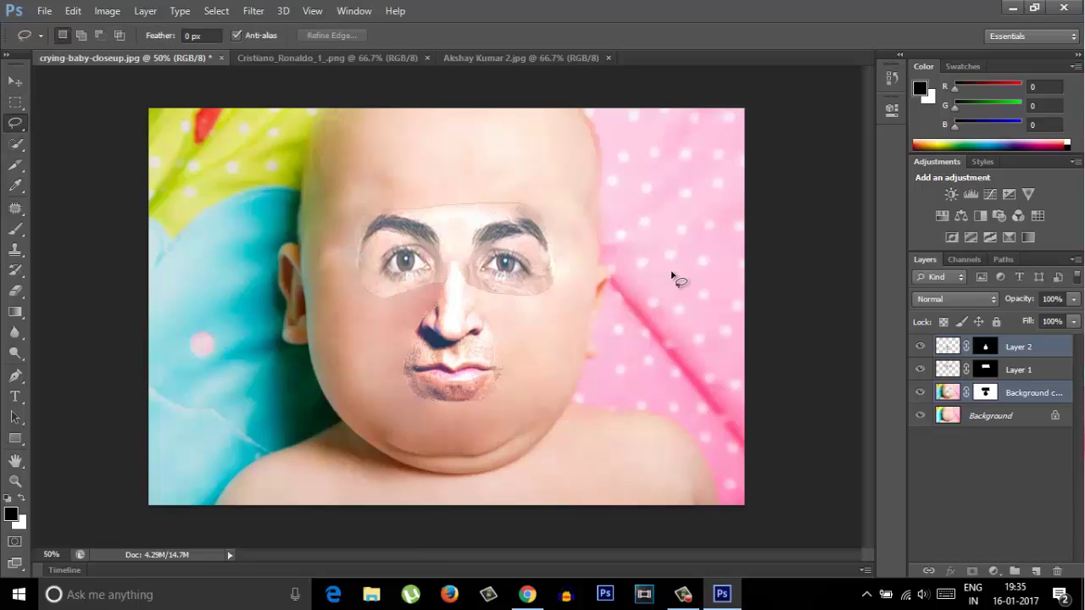
{"action": "key", "text": "ctrl+z"}
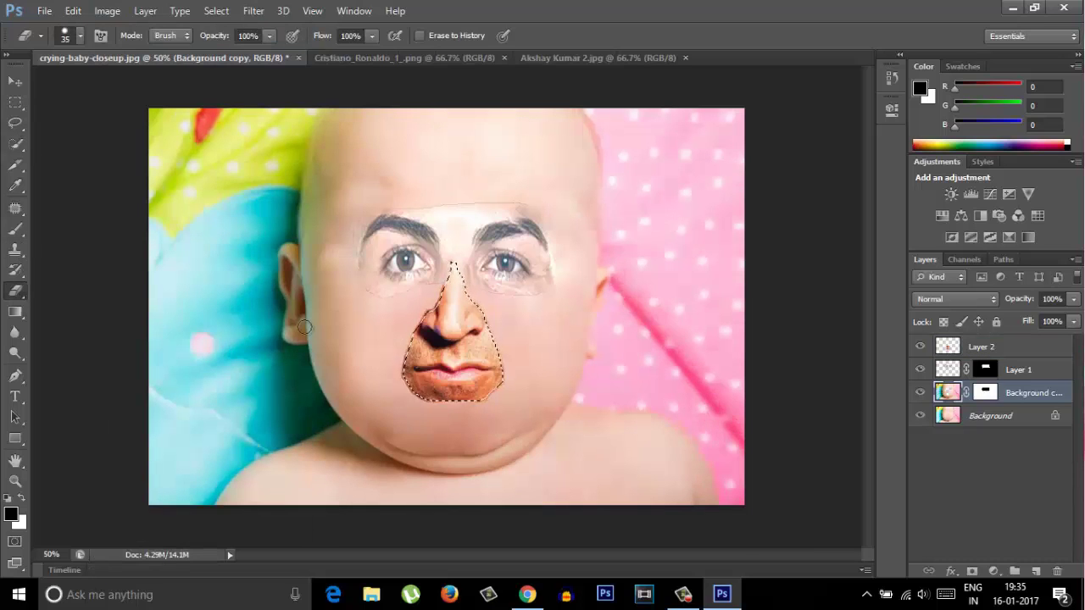
{"action": "key", "text": "e"}
{"action": "key", "text": "ctrl+d"}
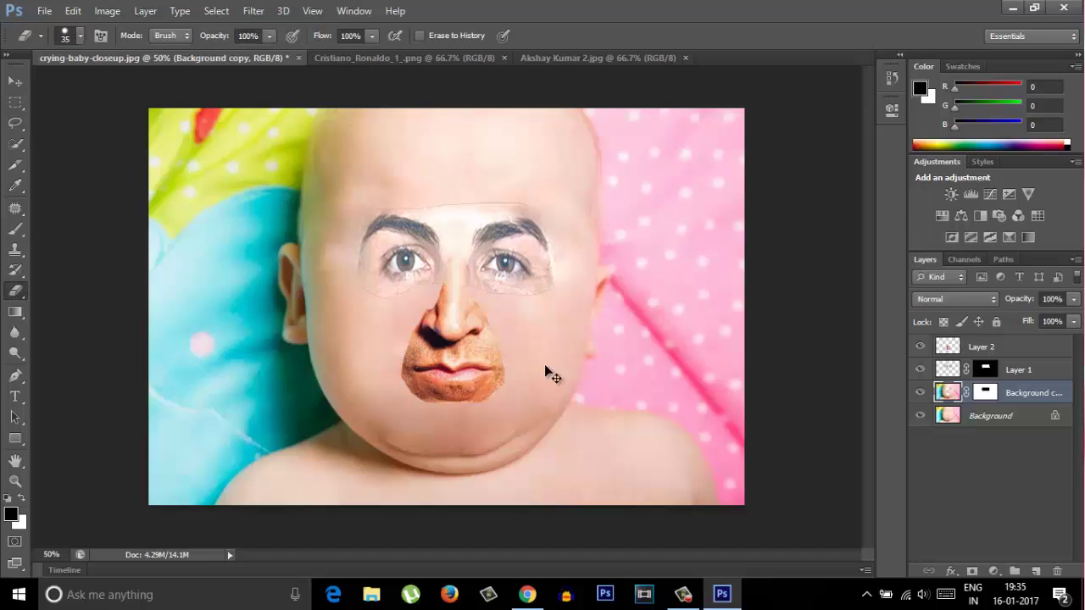
{"action": "key", "text": "alt+e"}
{"action": "key", "text": "Escape"}
{"action": "left_click", "coordinate": [1029, 354]}
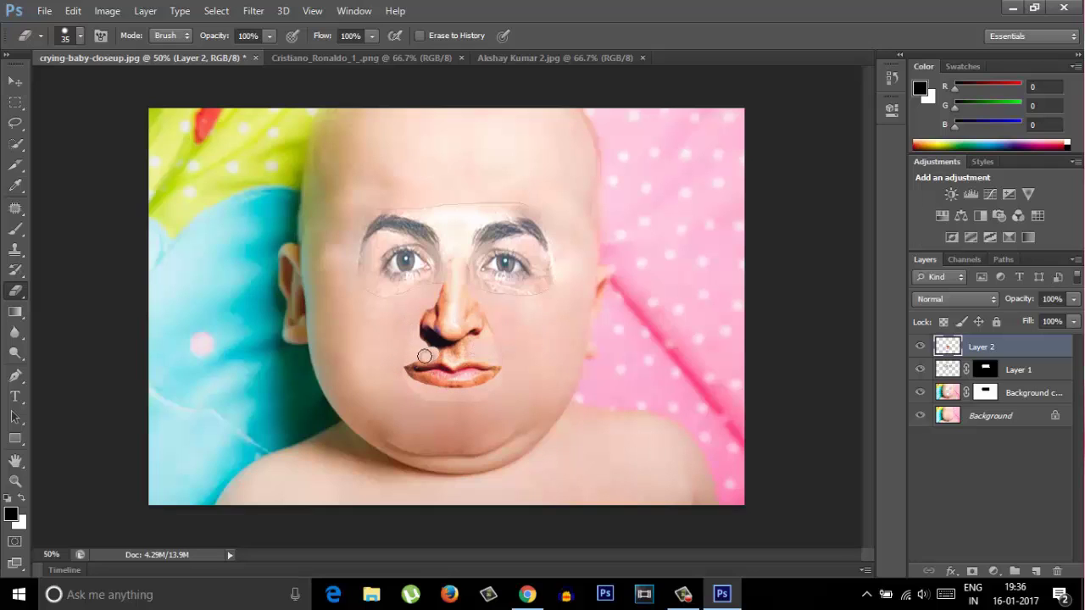
Step: Reselect the nose and lips and auto-blend Layer 2 with Background copy, then deselect
{"action": "key", "text": "w"}
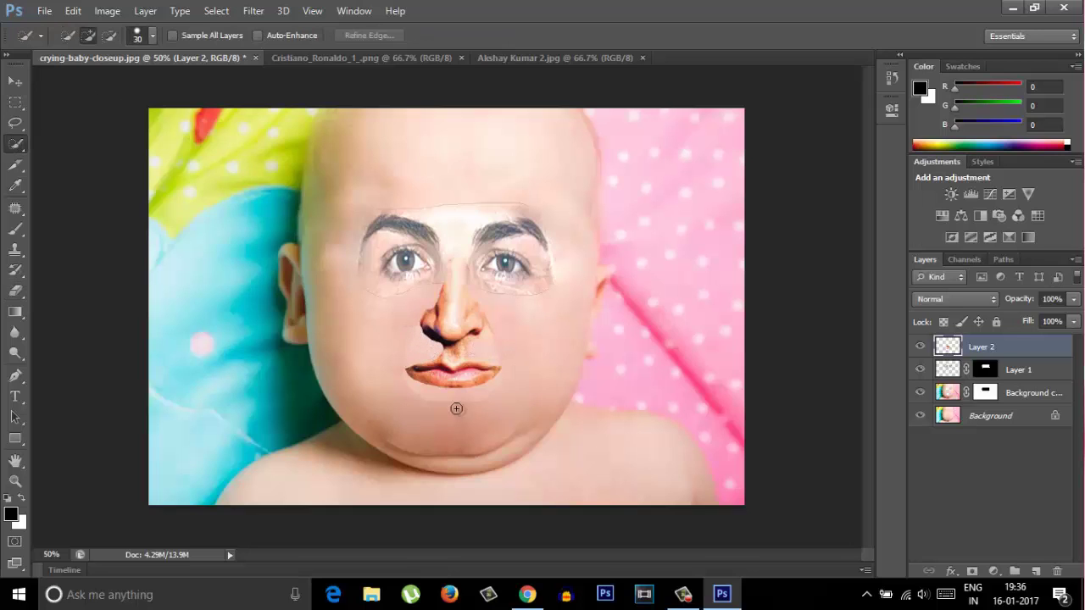
{"action": "left_click", "coordinate": [217, 11]}
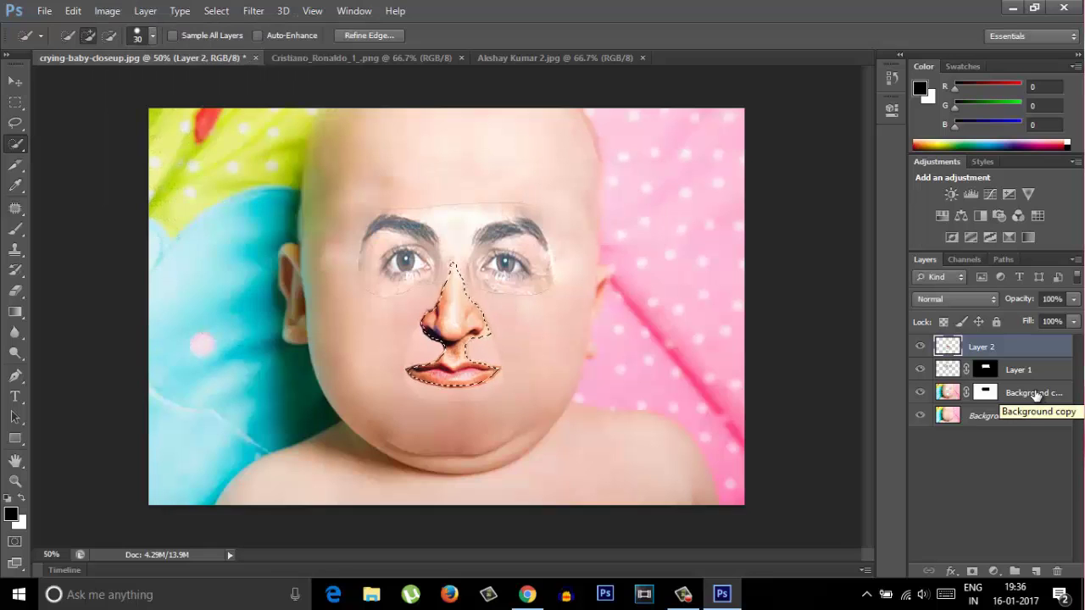
{"action": "left_click", "coordinate": [1035, 396]}
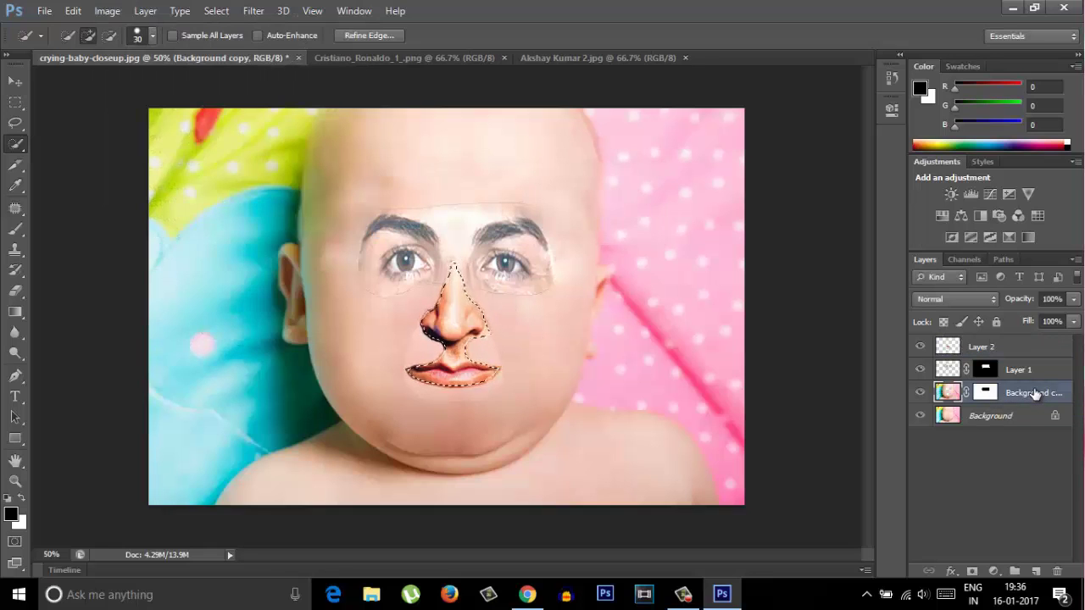
{"action": "left_click", "coordinate": [1038, 337], "text": "ctrl"}
{"action": "left_click", "coordinate": [72, 10]}
{"action": "left_click", "coordinate": [128, 338]}
{"action": "key", "text": "Return"}
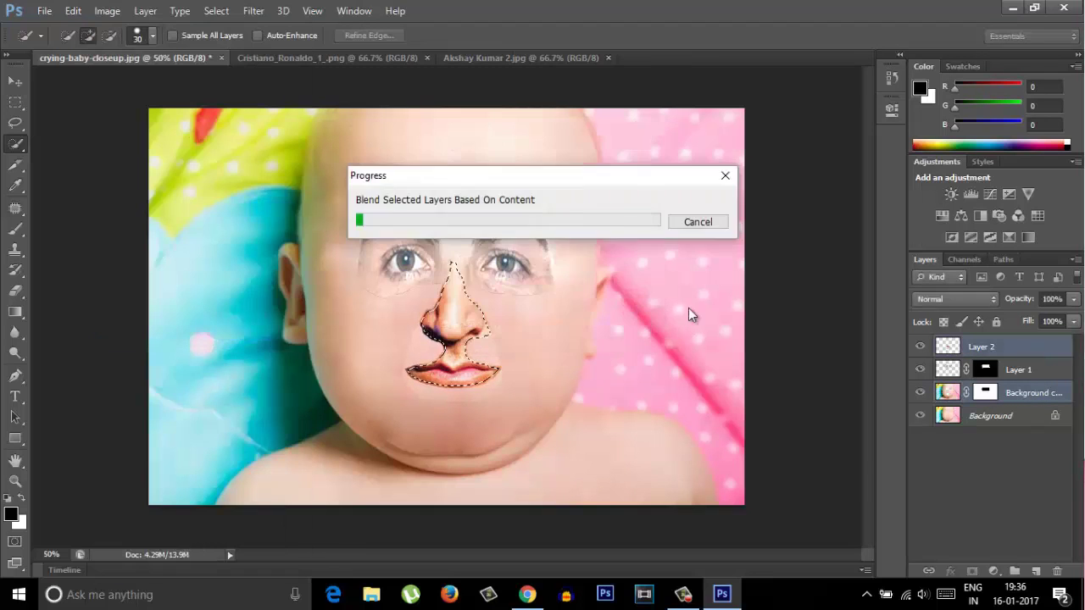
{"action": "left_click", "coordinate": [15, 123]}
{"action": "key", "text": "ctrl+d"}
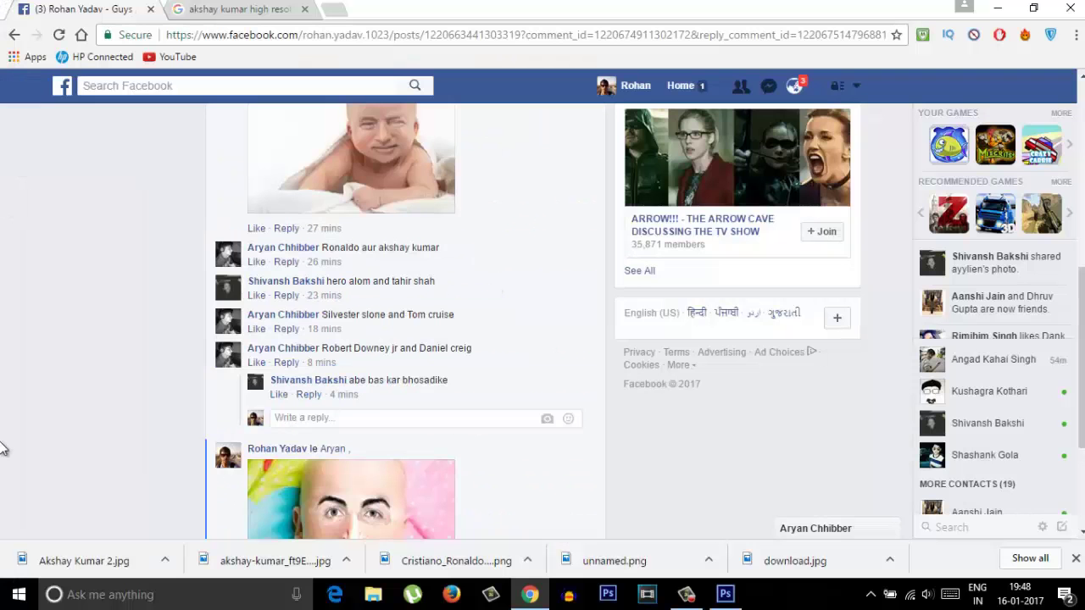
Step: Search Google Images for 'hero alom' and preview the crowned-face photo at large size
{"action": "left_click", "coordinate": [245, 7]}
{"action": "type", "text": "hero a"}
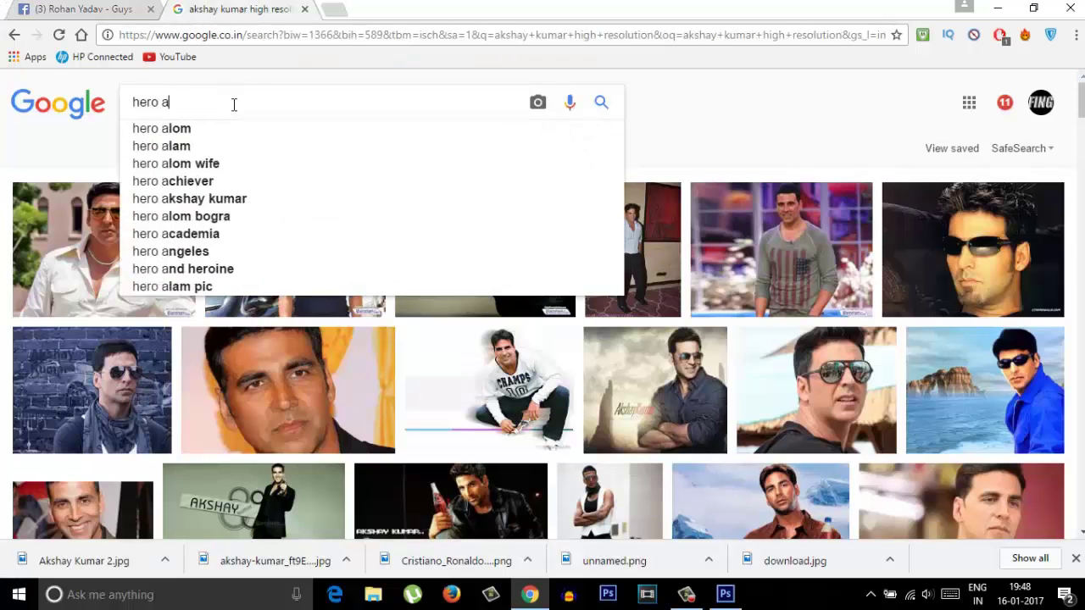
{"action": "key", "text": "Down"}
{"action": "key", "text": "Return"}
{"action": "scroll", "coordinate": [0, 250], "scroll_direction": "down", "scroll_amount": 2}
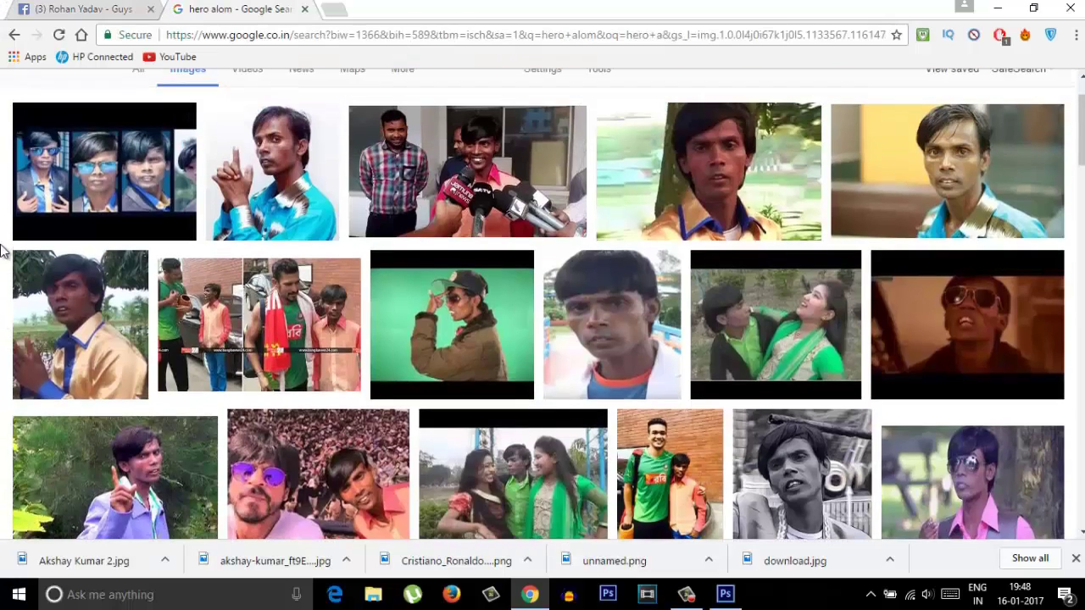
{"action": "scroll", "coordinate": [2, 250], "scroll_direction": "down", "scroll_amount": 2}
{"action": "scroll", "coordinate": [3, 250], "scroll_direction": "up", "scroll_amount": 2}
{"action": "left_click", "coordinate": [946, 170]}
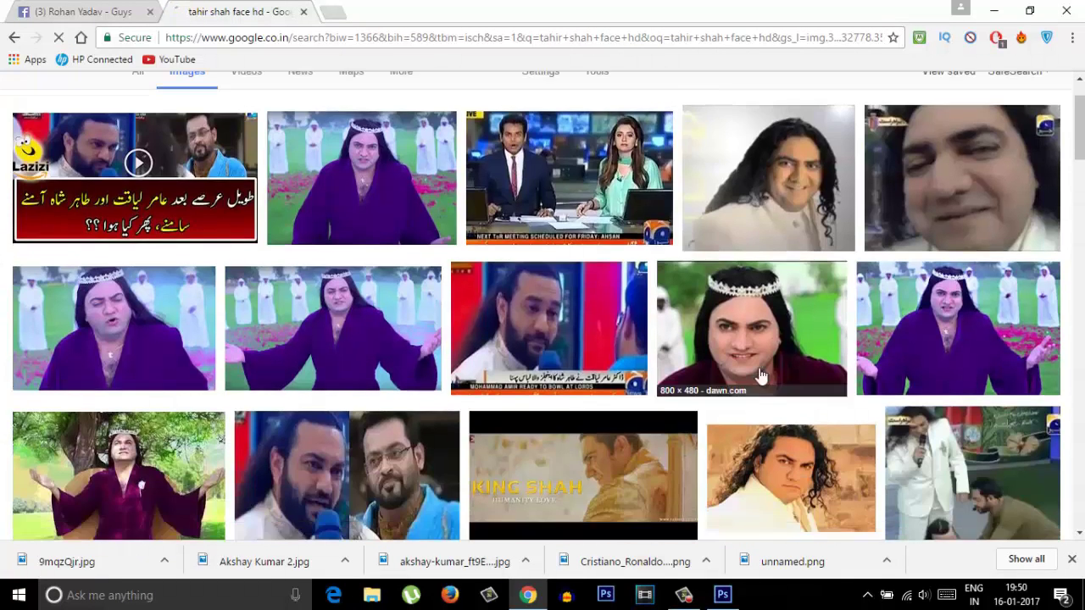
{"action": "left_click", "coordinate": [758, 378]}
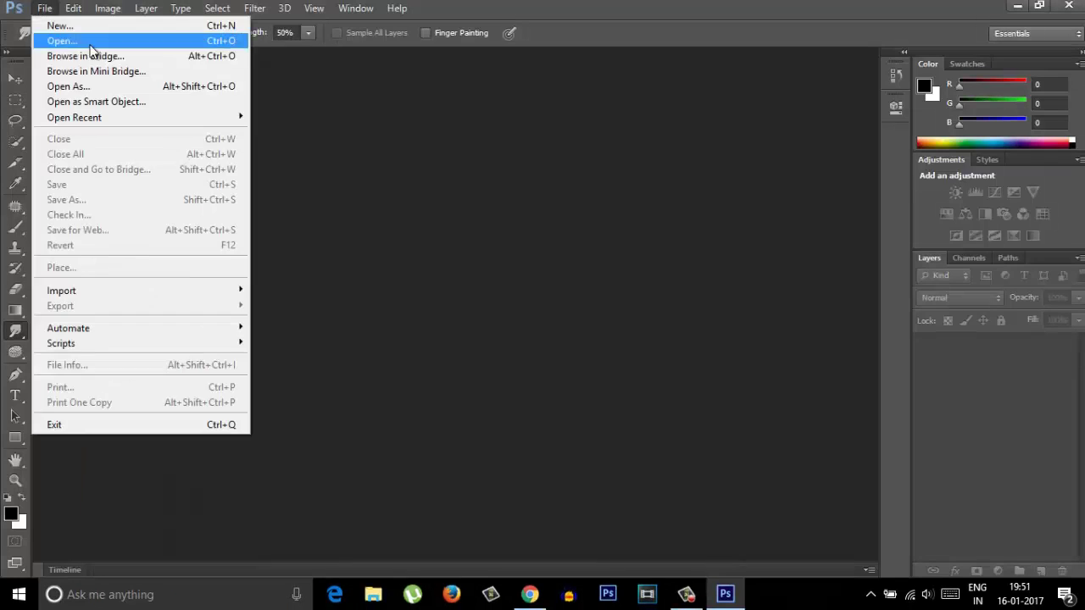
Step: Open Baby-Scream2.jpg, 9mqzQjr.jpg and 1084162-taher-1460606942.jpg together from the images folder
{"action": "left_click", "coordinate": [90, 43]}
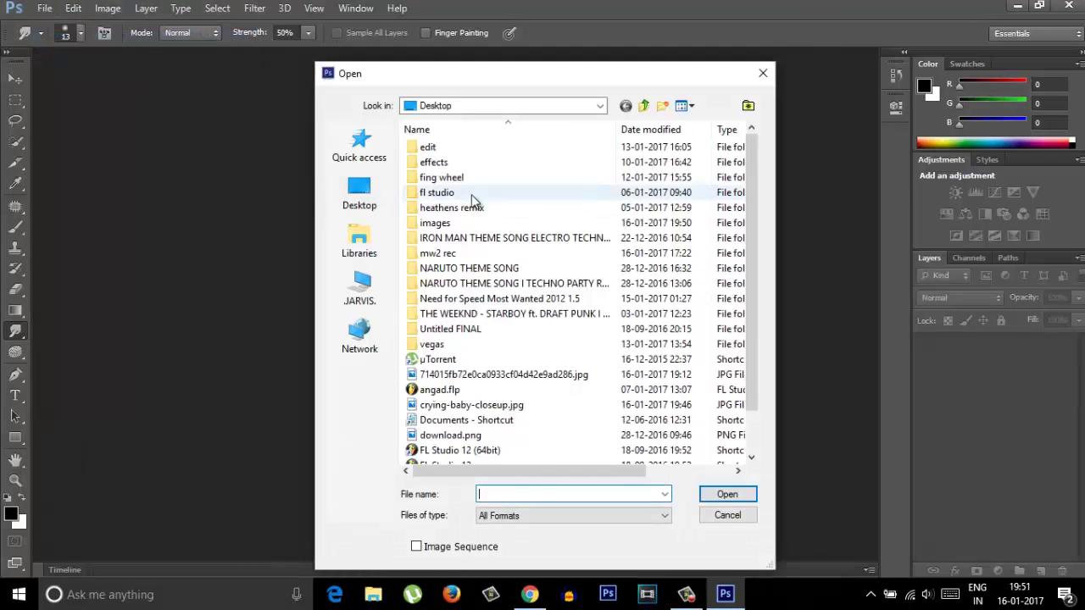
{"action": "double_click", "coordinate": [499, 353]}
{"action": "scroll", "coordinate": [742, 271], "scroll_direction": "down", "scroll_amount": 3}
{"action": "left_click", "coordinate": [443, 234]}
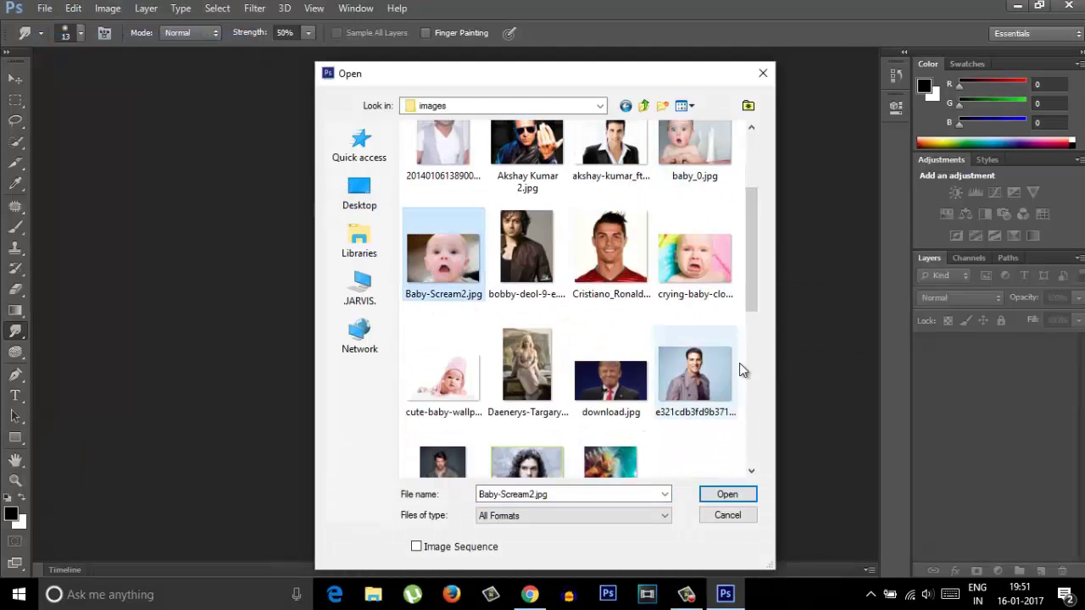
{"action": "scroll", "coordinate": [739, 363], "scroll_direction": "down", "scroll_amount": 2}
{"action": "scroll", "coordinate": [745, 314], "scroll_direction": "down", "scroll_amount": 10}
{"action": "scroll", "coordinate": [745, 436], "scroll_direction": "up", "scroll_amount": 10}
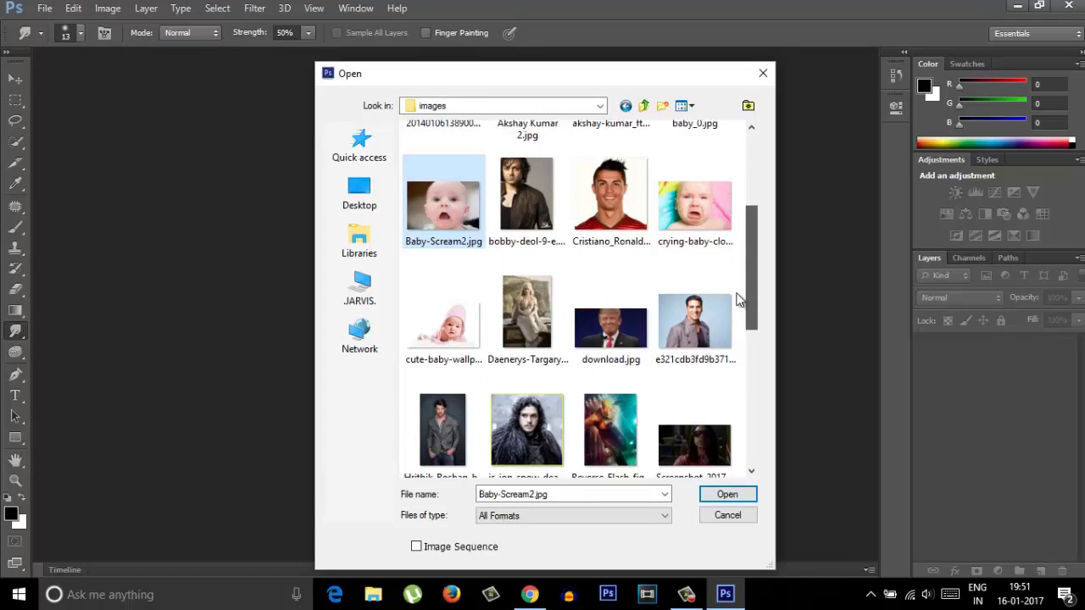
{"action": "scroll", "coordinate": [738, 298], "scroll_direction": "up", "scroll_amount": 3}
{"action": "left_click", "coordinate": [610, 174], "text": "ctrl"}
{"action": "left_click", "coordinate": [443, 174], "text": "ctrl"}
{"action": "left_click", "coordinate": [727, 494]}
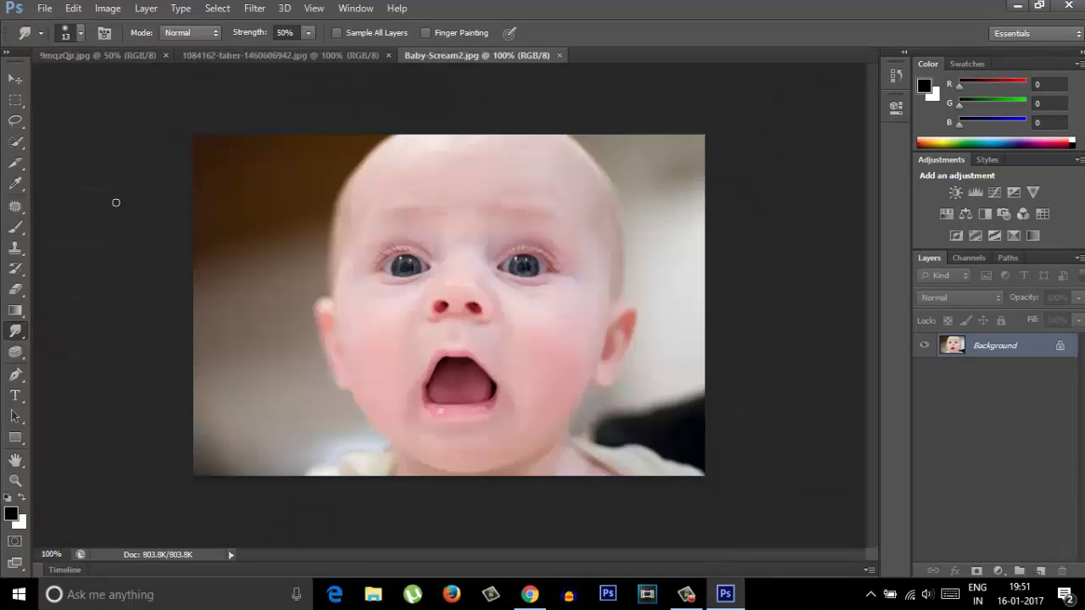
{"action": "left_click", "coordinate": [314, 59]}
{"action": "left_click", "coordinate": [488, 57]}
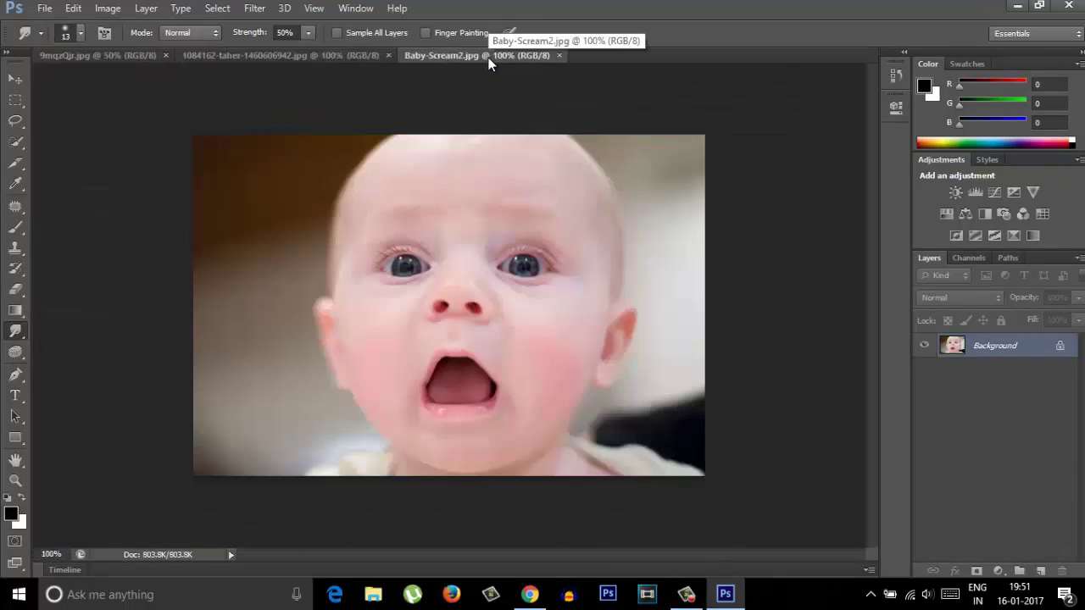
Step: Patch both of the screaming baby's eyes with forehead skin
{"action": "key", "text": "l"}
{"action": "mouse_move", "coordinate": [474, 203]}
{"action": "left_mouse_down"}
{"action": "mouse_move", "coordinate": [461, 222]}
{"action": "mouse_move", "coordinate": [492, 227]}
{"action": "left_mouse_up"}
{"action": "left_click", "coordinate": [453, 244]}
{"action": "key", "text": "j"}
{"action": "left_click_drag", "start_coordinate": [526, 254], "coordinate": [473, 171]}
{"action": "left_click_drag", "start_coordinate": [373, 237], "coordinate": [416, 296]}
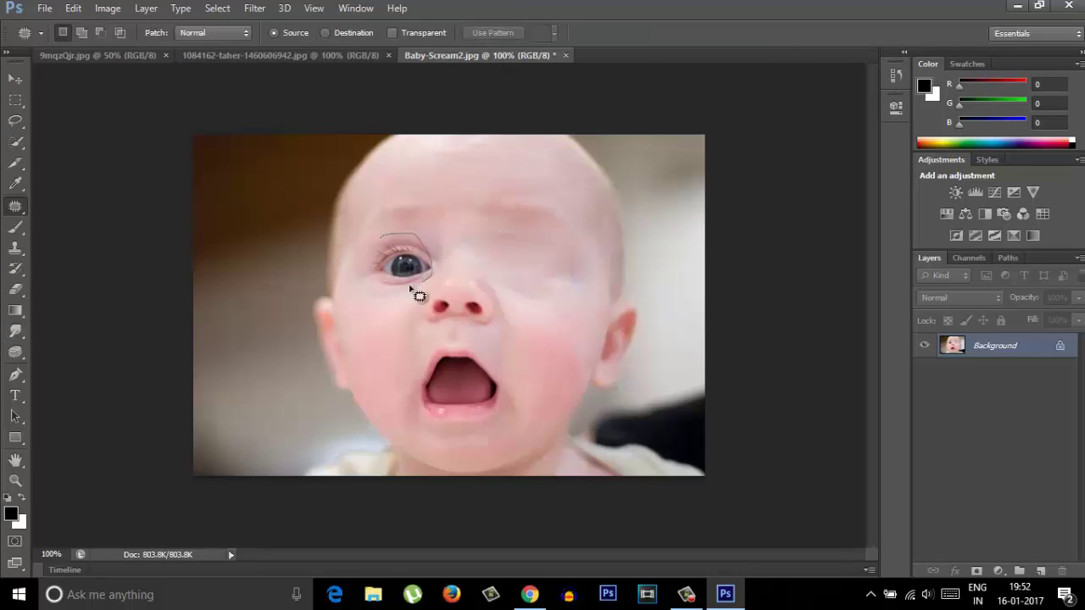
{"action": "mouse_move", "coordinate": [391, 258]}
{"action": "left_mouse_down"}
{"action": "mouse_move", "coordinate": [546, 175]}
{"action": "mouse_move", "coordinate": [521, 223]}
{"action": "mouse_move", "coordinate": [526, 170]}
{"action": "left_mouse_up"}
{"action": "left_click_drag", "start_coordinate": [399, 206], "coordinate": [390, 203]}
{"action": "left_click_drag", "start_coordinate": [390, 229], "coordinate": [484, 165]}
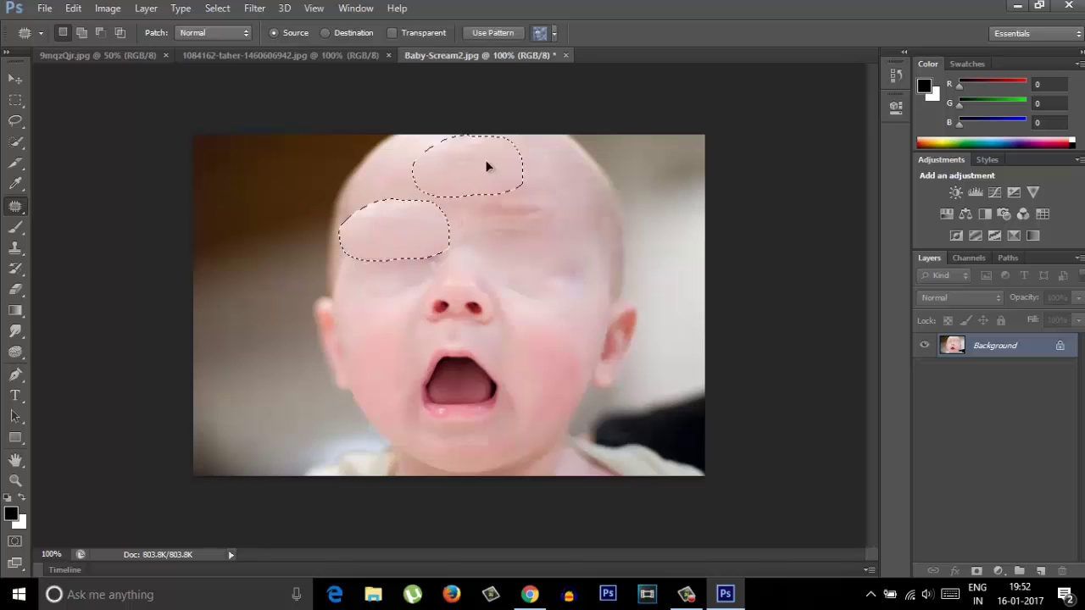
Step: Patch the nose and open mouth with forehead skin, then deselect
{"action": "left_click_drag", "start_coordinate": [490, 274], "coordinate": [426, 244]}
{"action": "left_click_drag", "start_coordinate": [449, 297], "coordinate": [462, 171]}
{"action": "mouse_move", "coordinate": [441, 333]}
{"action": "left_mouse_down"}
{"action": "mouse_move", "coordinate": [465, 450]}
{"action": "mouse_move", "coordinate": [406, 343]}
{"action": "left_mouse_up"}
{"action": "left_click_drag", "start_coordinate": [449, 390], "coordinate": [457, 194]}
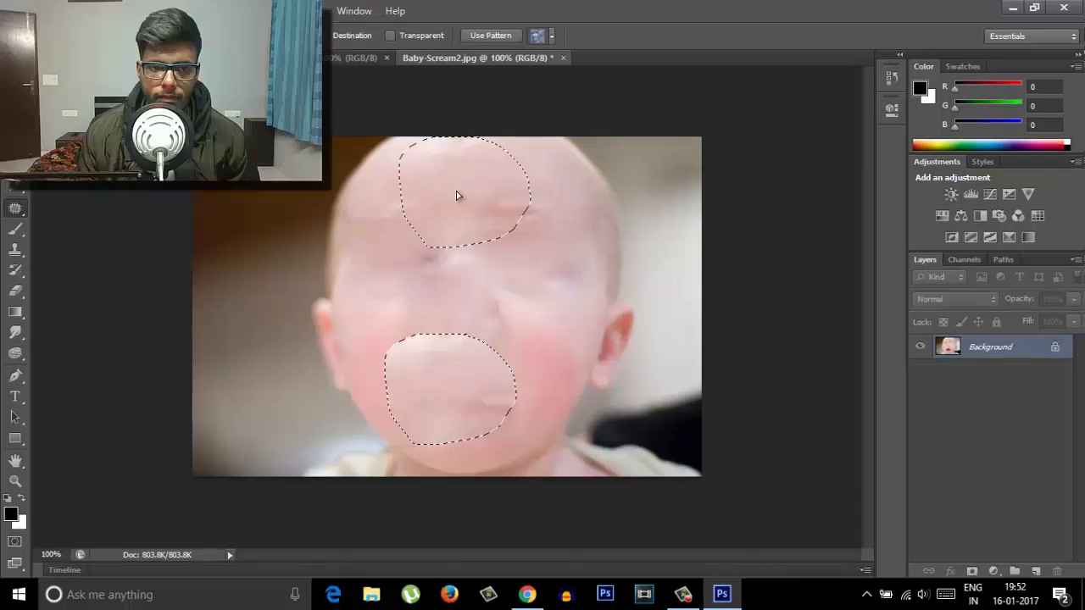
{"action": "key", "text": "ctrl+d"}
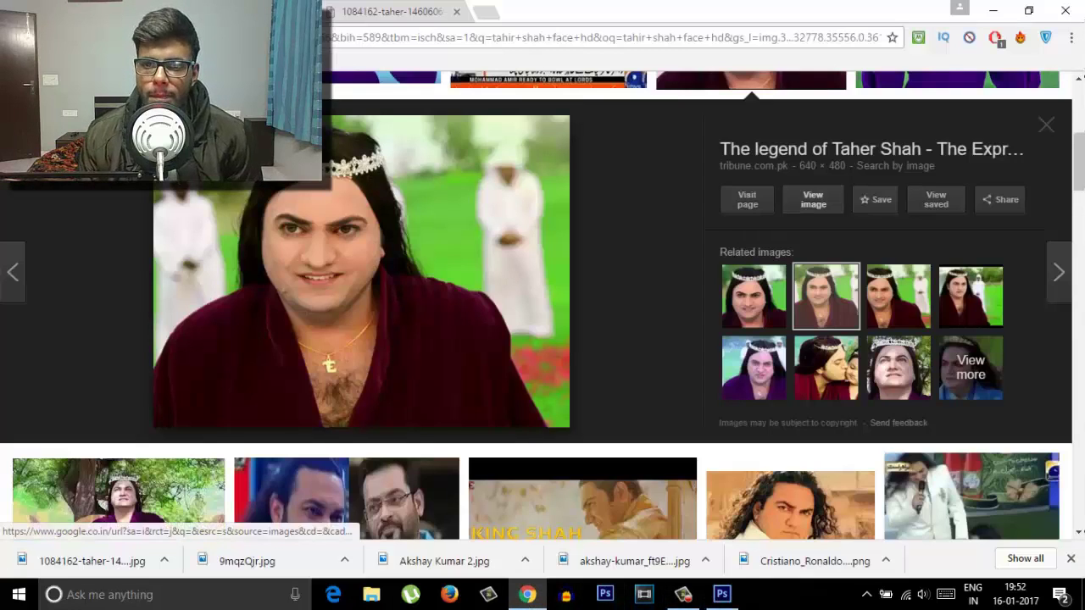
Step: Search Google Images for 'baby black'
{"action": "scroll", "coordinate": [169, 135], "scroll_direction": "up", "scroll_amount": 5}
{"action": "triple_click", "coordinate": [136, 106]}
{"action": "type", "text": "bab"}
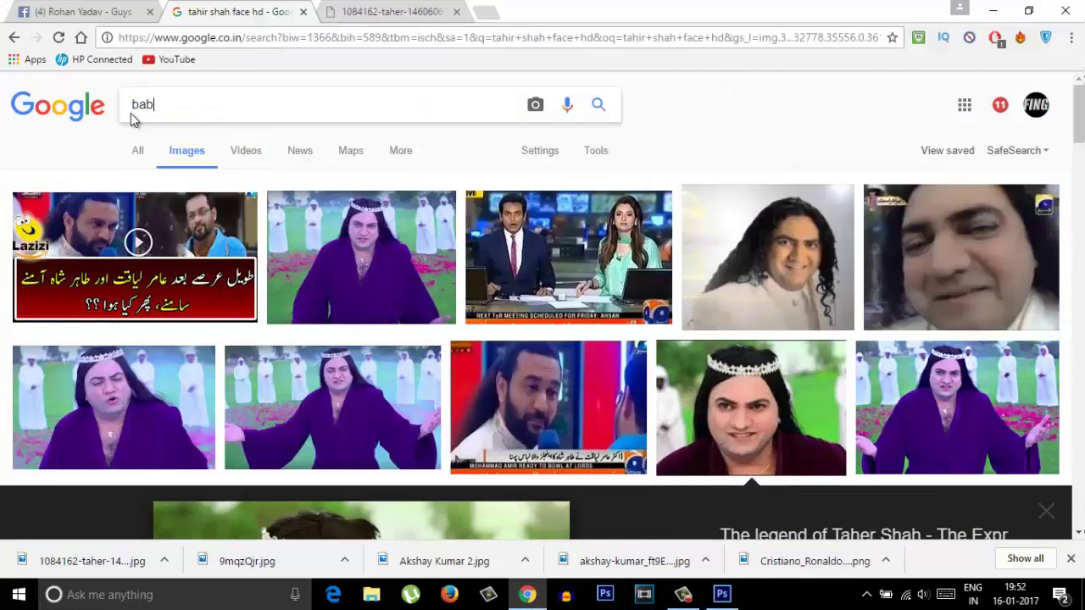
{"action": "type", "text": "y blac"}
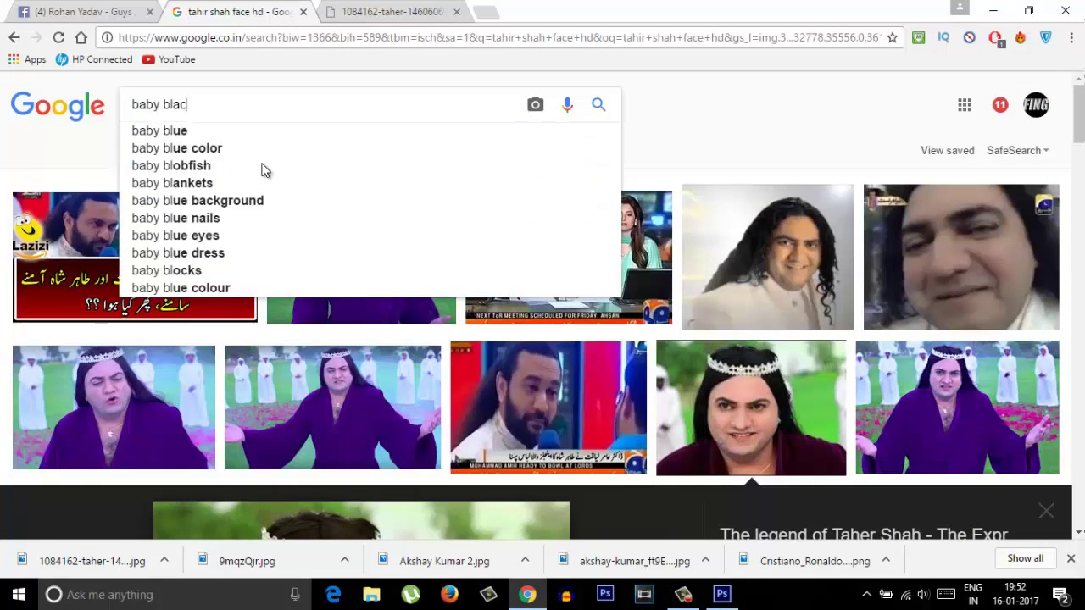
{"action": "type", "text": "k"}
{"action": "key", "text": "Return"}
Step: Browse the results and preview a curly-haired newborn photo at large size
{"action": "scroll", "coordinate": [3, 296], "scroll_direction": "down", "scroll_amount": 1}
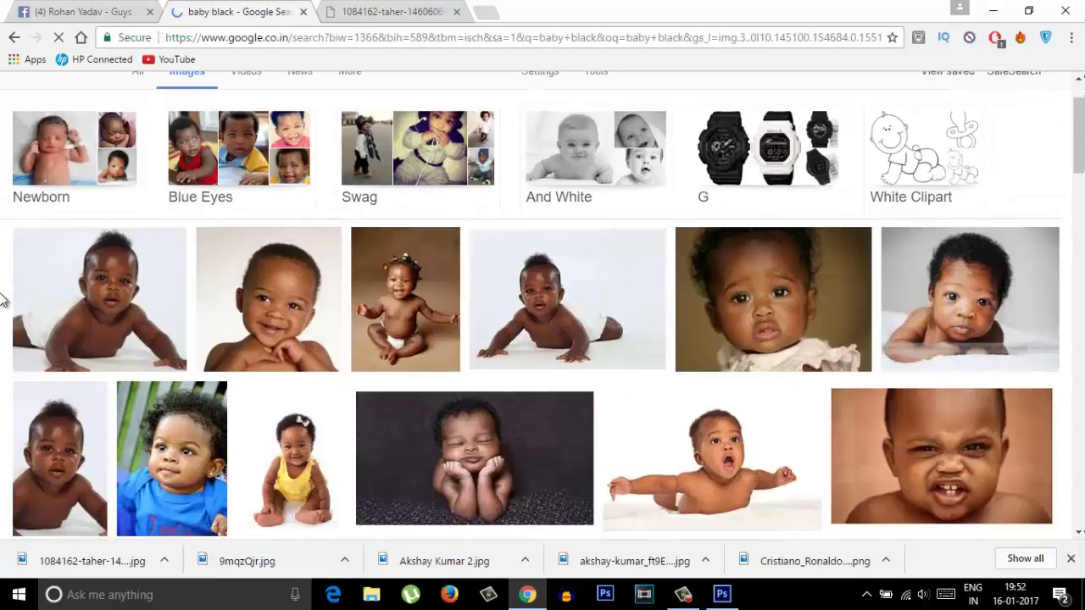
{"action": "scroll", "coordinate": [3, 299], "scroll_direction": "down", "scroll_amount": 3}
{"action": "scroll", "coordinate": [3, 298], "scroll_direction": "down", "scroll_amount": 3}
{"action": "scroll", "coordinate": [2, 298], "scroll_direction": "down", "scroll_amount": 3}
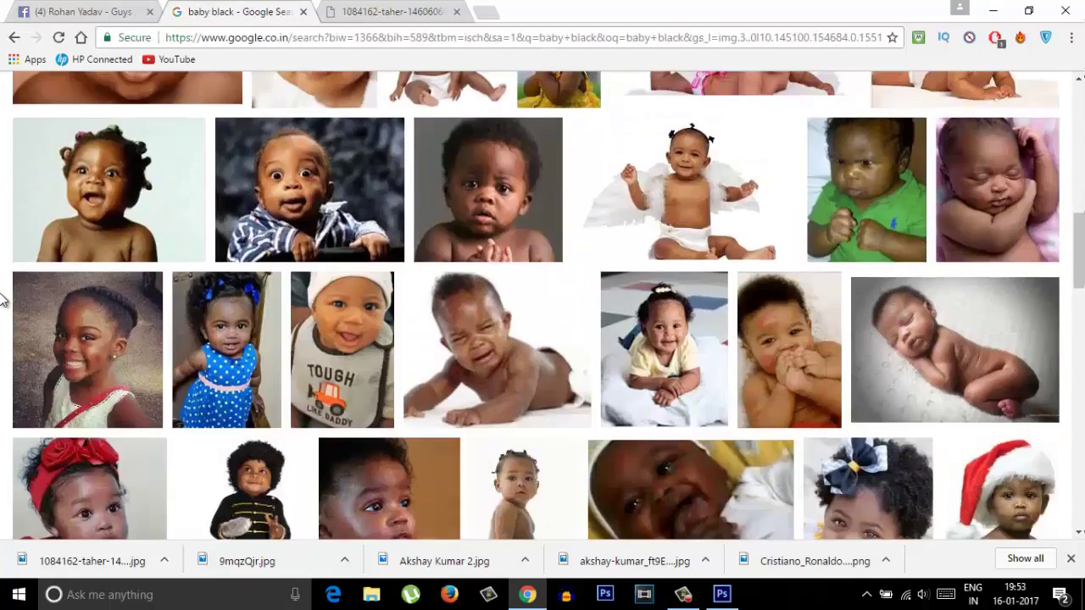
{"action": "scroll", "coordinate": [2, 298], "scroll_direction": "down", "scroll_amount": 3}
{"action": "scroll", "coordinate": [3, 298], "scroll_direction": "down", "scroll_amount": 3}
{"action": "scroll", "coordinate": [2, 298], "scroll_direction": "down", "scroll_amount": 3}
{"action": "scroll", "coordinate": [3, 299], "scroll_direction": "down", "scroll_amount": 2}
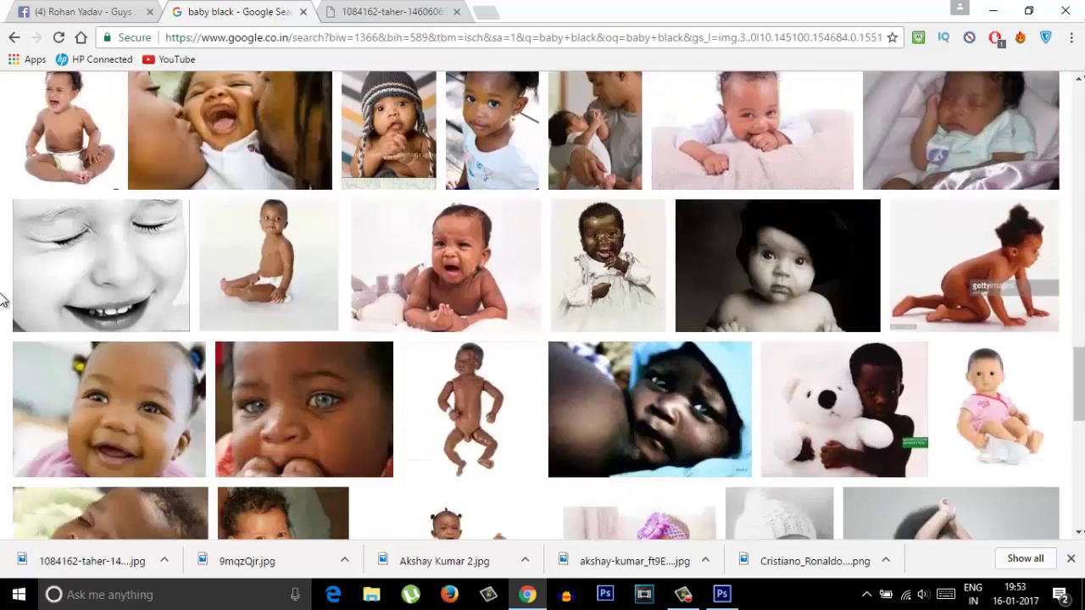
{"action": "scroll", "coordinate": [3, 299], "scroll_direction": "down", "scroll_amount": 2}
{"action": "scroll", "coordinate": [3, 298], "scroll_direction": "down", "scroll_amount": 3}
{"action": "scroll", "coordinate": [2, 299], "scroll_direction": "down", "scroll_amount": 3}
{"action": "scroll", "coordinate": [3, 299], "scroll_direction": "down", "scroll_amount": 3}
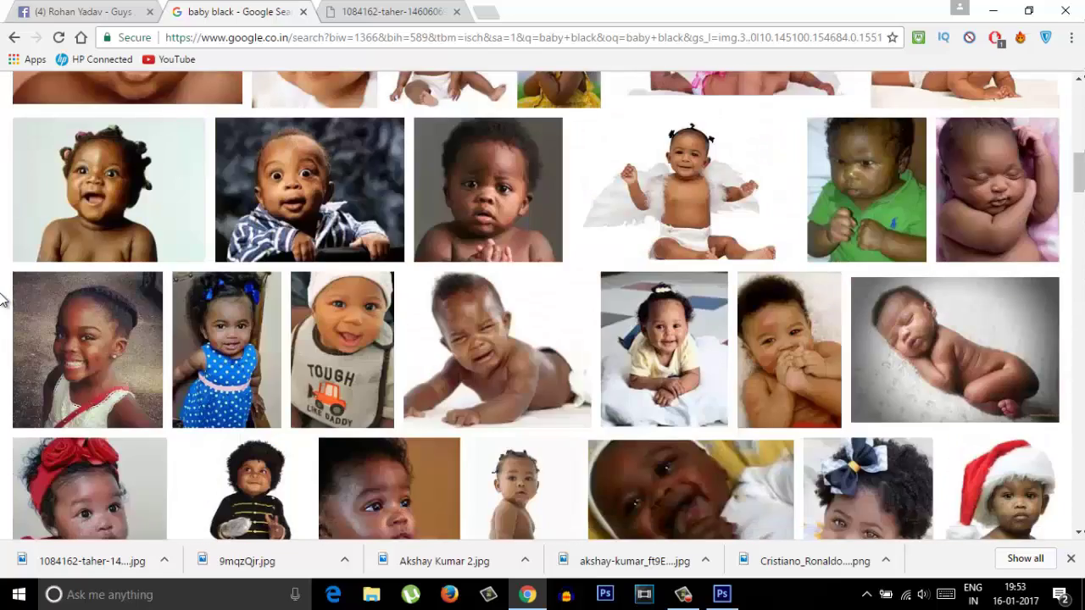
{"action": "scroll", "coordinate": [2, 298], "scroll_direction": "up", "scroll_amount": 10}
{"action": "scroll", "coordinate": [3, 298], "scroll_direction": "up", "scroll_amount": 10}
{"action": "left_click", "coordinate": [975, 342]}
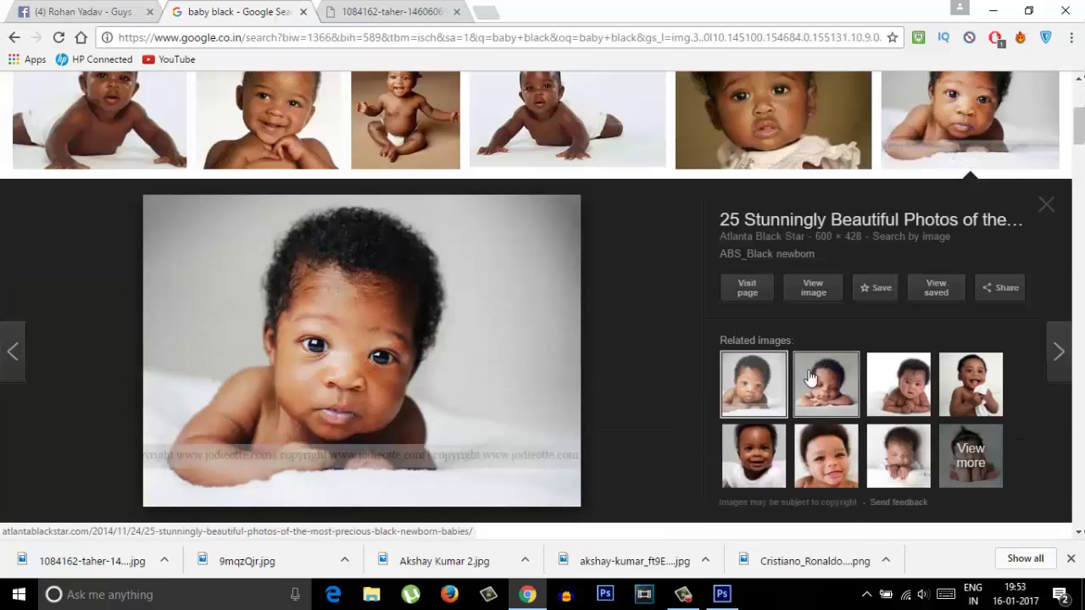
{"action": "left_click", "coordinate": [825, 385]}
{"action": "left_click", "coordinate": [753, 457]}
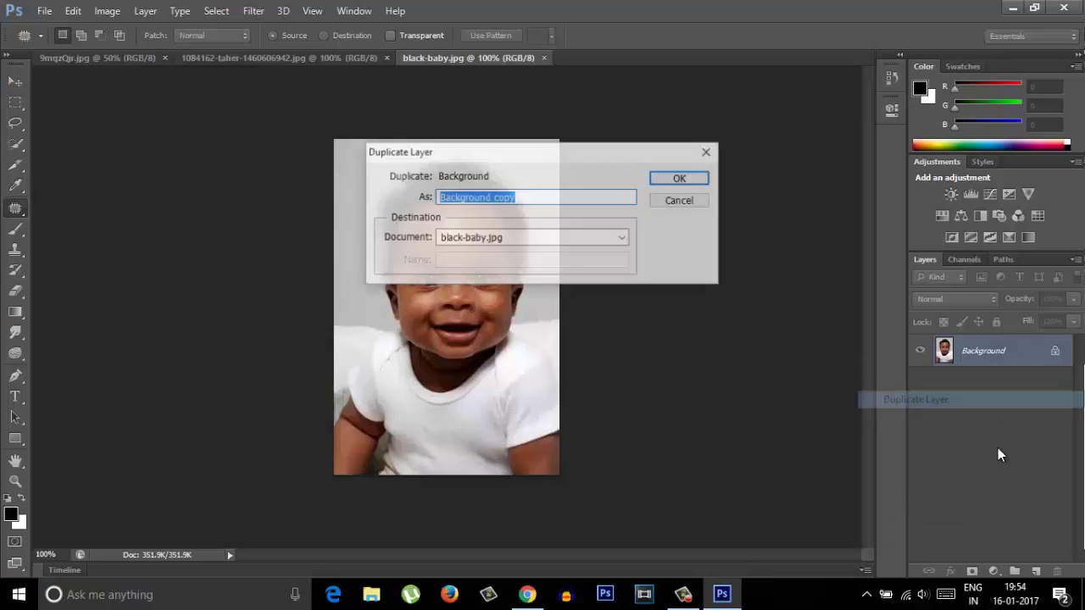
Step: Confirm the duplicated background layer and zoom the baby's face to 200%
{"action": "key", "text": "Return"}
{"action": "key", "text": "z"}
{"action": "left_click", "coordinate": [266, 370]}
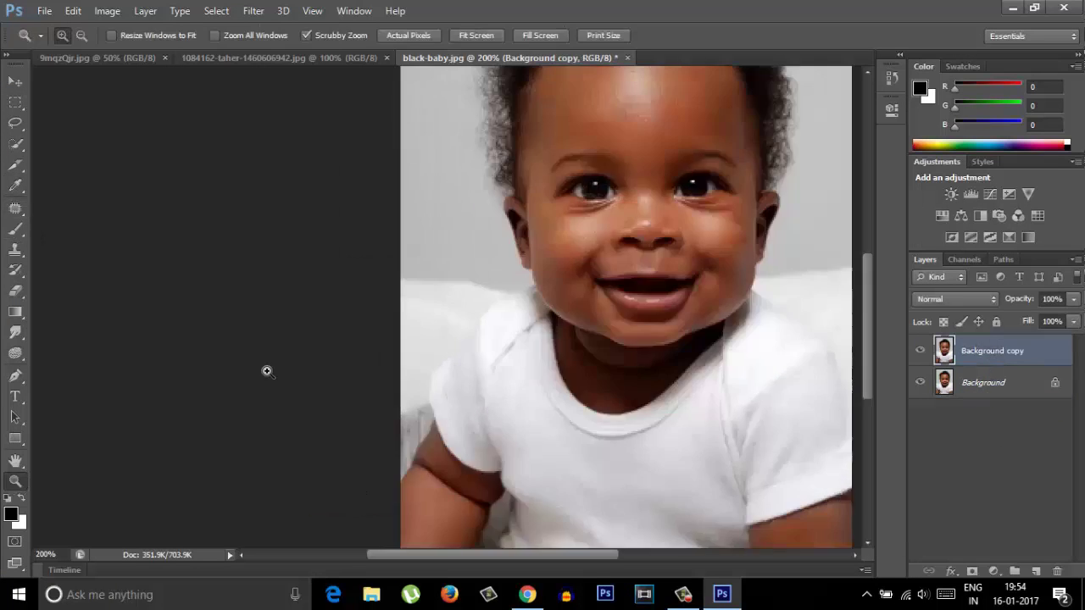
{"action": "right_click", "coordinate": [543, 329]}
{"action": "left_click", "coordinate": [596, 416]}
Step: Patch the baby's eyes and the area between them with forehead skin
{"action": "key", "text": "j"}
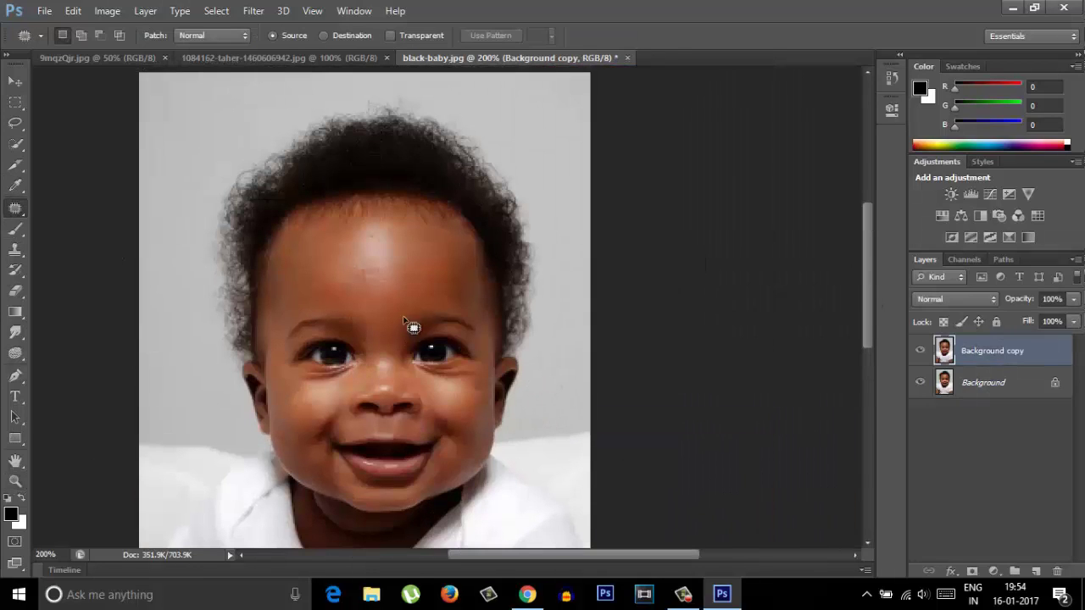
{"action": "left_click_drag", "start_coordinate": [427, 318], "coordinate": [450, 290]}
{"action": "left_click_drag", "start_coordinate": [305, 320], "coordinate": [429, 260]}
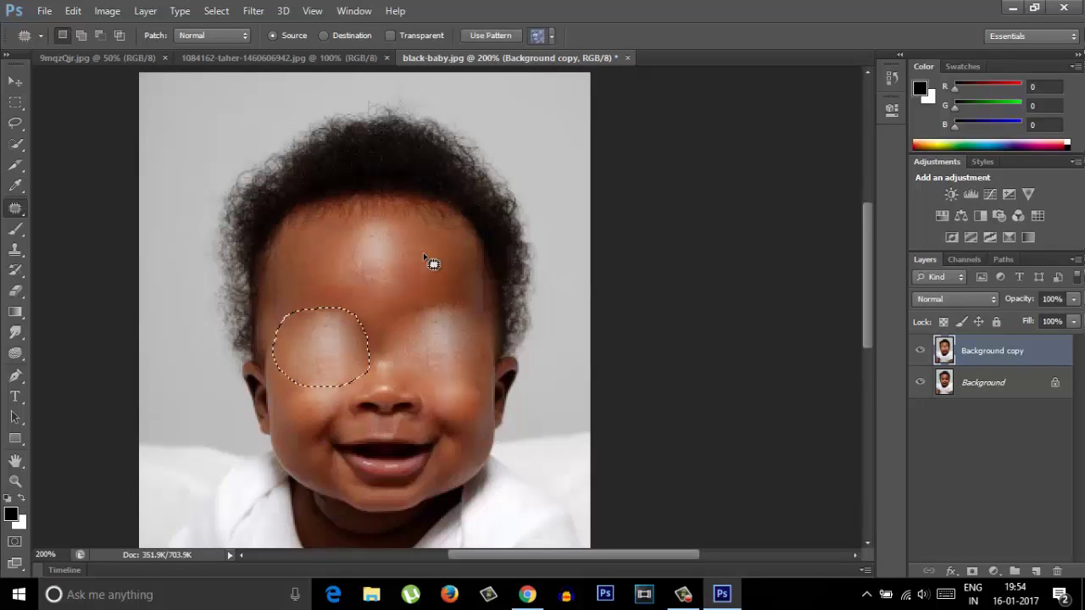
{"action": "key", "text": "ctrl+d"}
{"action": "mouse_move", "coordinate": [361, 314]}
{"action": "left_mouse_down"}
{"action": "mouse_move", "coordinate": [382, 279]}
{"action": "mouse_move", "coordinate": [479, 376]}
{"action": "left_mouse_up"}
{"action": "key", "text": "ctrl+d"}
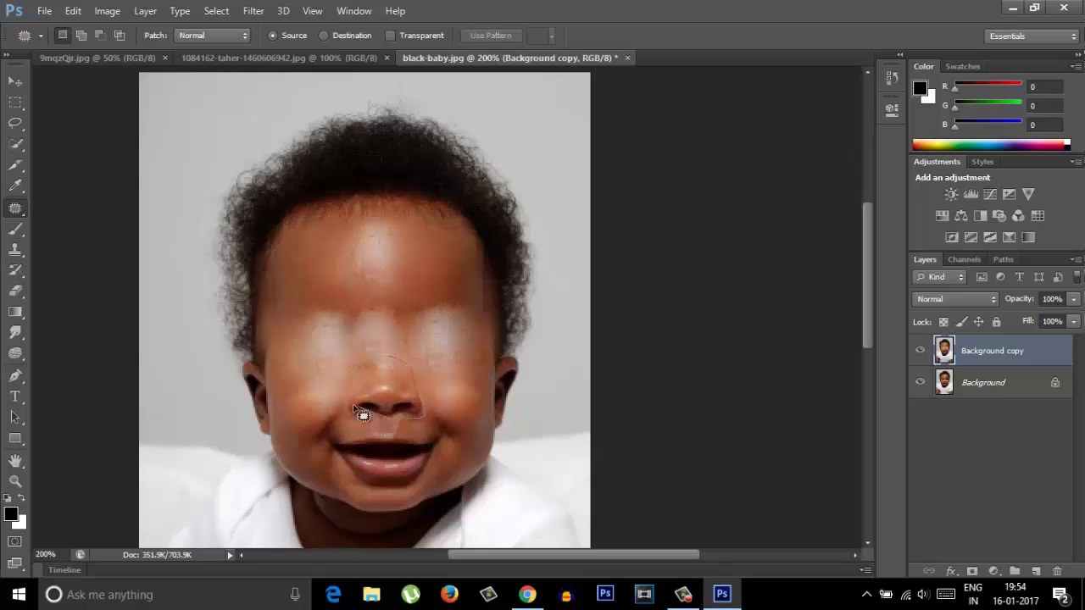
Step: Patch away the baby's nose and mouth with nearby cheek skin
{"action": "left_click_drag", "start_coordinate": [361, 414], "coordinate": [366, 358]}
{"action": "left_click_drag", "start_coordinate": [390, 398], "coordinate": [395, 347]}
{"action": "key", "text": "ctrl+d"}
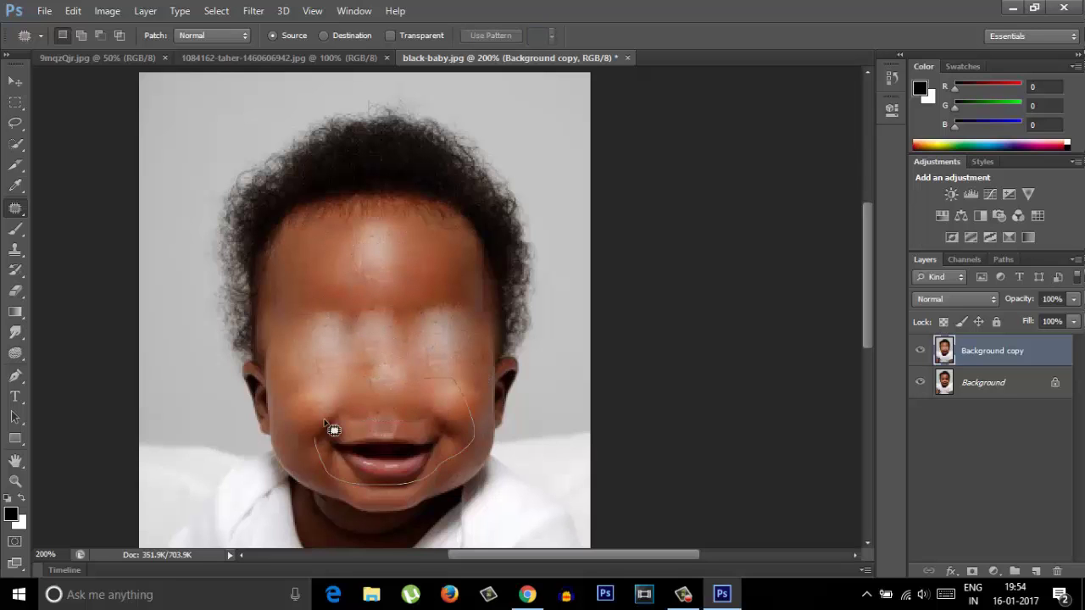
{"action": "left_click_drag", "start_coordinate": [333, 430], "coordinate": [330, 423]}
{"action": "left_click_drag", "start_coordinate": [456, 347], "coordinate": [404, 399]}
{"action": "key", "text": "ctrl+d"}
Step: Smooth the lower face and between-eyes area with clean skin, then bring up 9mqzQjr.jpg
{"action": "mouse_move", "coordinate": [467, 455]}
{"action": "left_mouse_down"}
{"action": "mouse_move", "coordinate": [381, 446]}
{"action": "mouse_move", "coordinate": [406, 497]}
{"action": "left_mouse_up"}
{"action": "key", "text": "ctrl+d"}
{"action": "mouse_move", "coordinate": [367, 307]}
{"action": "left_mouse_down"}
{"action": "mouse_move", "coordinate": [441, 322]}
{"action": "mouse_move", "coordinate": [395, 259]}
{"action": "left_mouse_up"}
{"action": "key", "text": "ctrl+d"}
{"action": "mouse_move", "coordinate": [354, 460]}
{"action": "left_mouse_down"}
{"action": "mouse_move", "coordinate": [422, 395]}
{"action": "mouse_move", "coordinate": [363, 254]}
{"action": "left_mouse_up"}
{"action": "key", "text": "ctrl+d"}
{"action": "left_click", "coordinate": [269, 57]}
Step: Lasso the crowned man's eyes and brows and drag them into the baby photo
{"action": "left_click", "coordinate": [128, 58]}
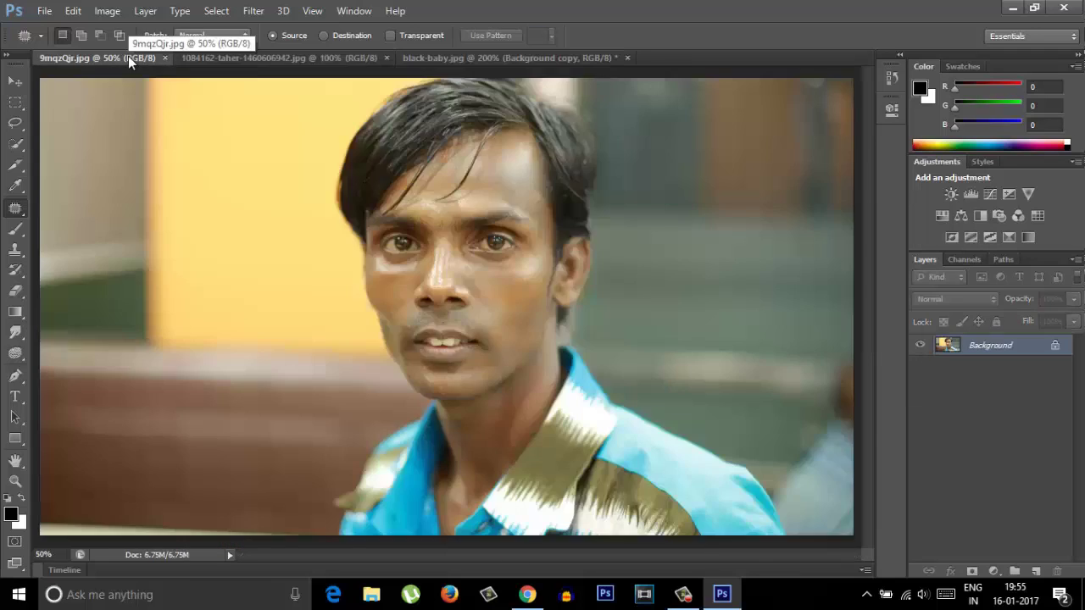
{"action": "left_click", "coordinate": [16, 125]}
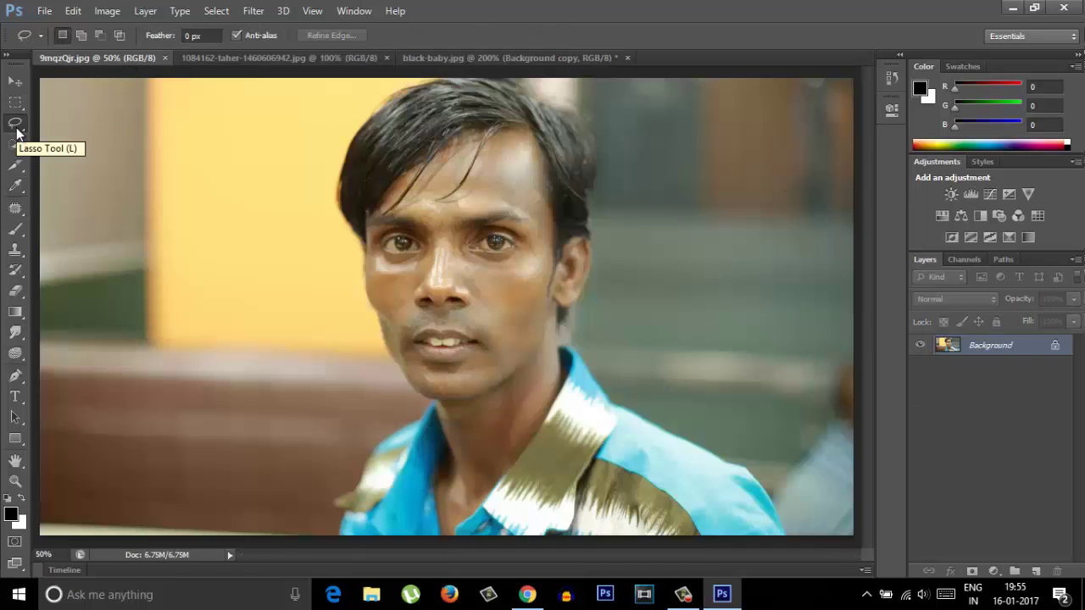
{"action": "left_click", "coordinate": [194, 59]}
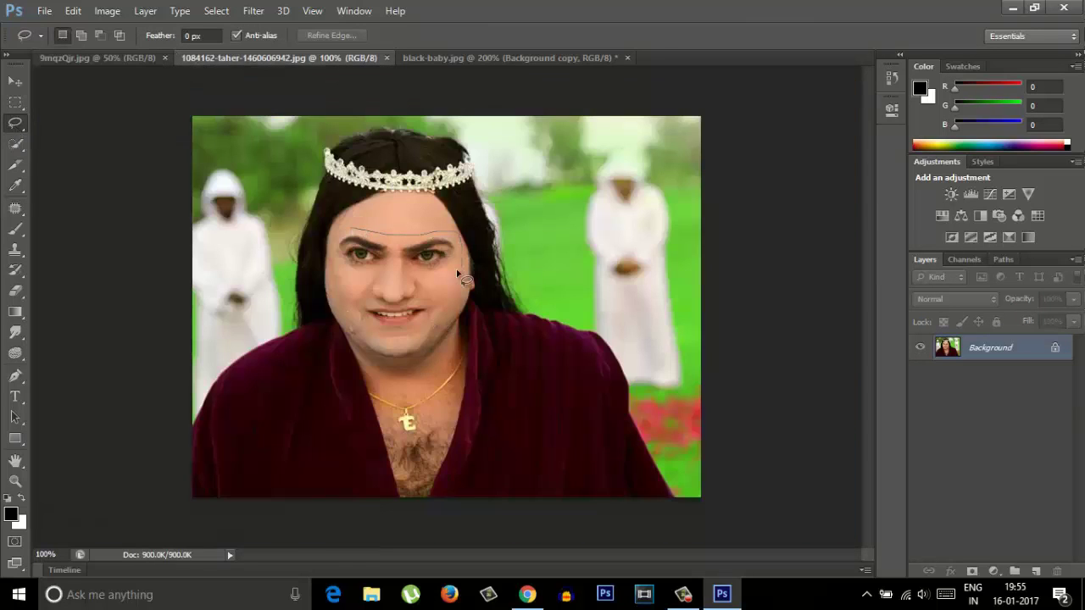
{"action": "left_click_drag", "start_coordinate": [332, 267], "coordinate": [329, 262]}
{"action": "left_click_drag", "start_coordinate": [307, 58], "coordinate": [428, 271]}
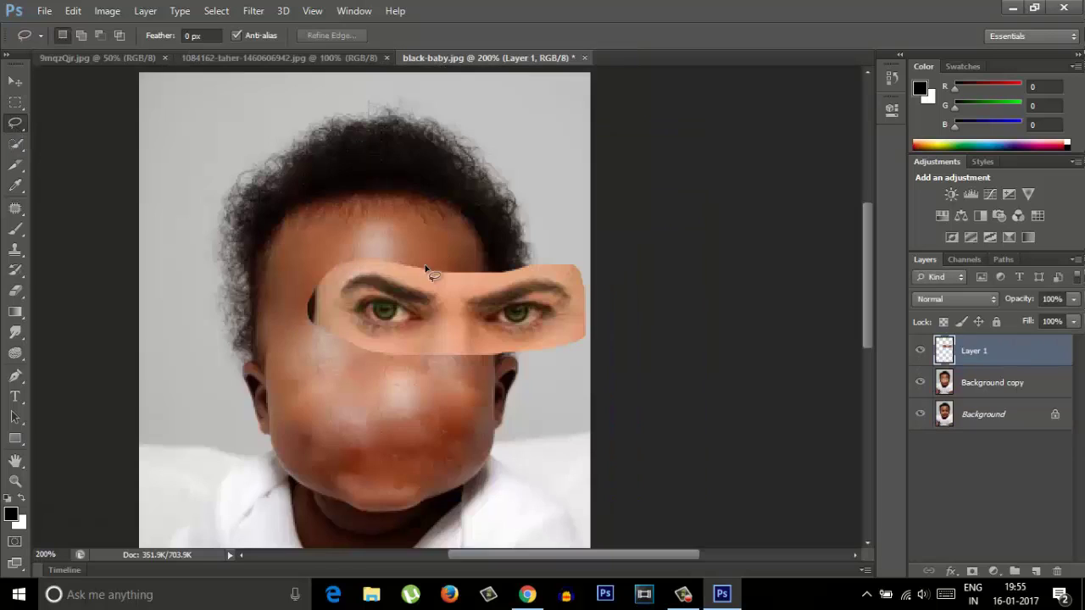
Step: Shrink the pasted eye strip over the baby's eyes, commit, and erase its right edge
{"action": "key", "text": "v"}
{"action": "left_click_drag", "start_coordinate": [467, 318], "coordinate": [441, 322]}
{"action": "key", "text": "ctrl+t"}
{"action": "left_click_drag", "start_coordinate": [528, 358], "coordinate": [460, 363]}
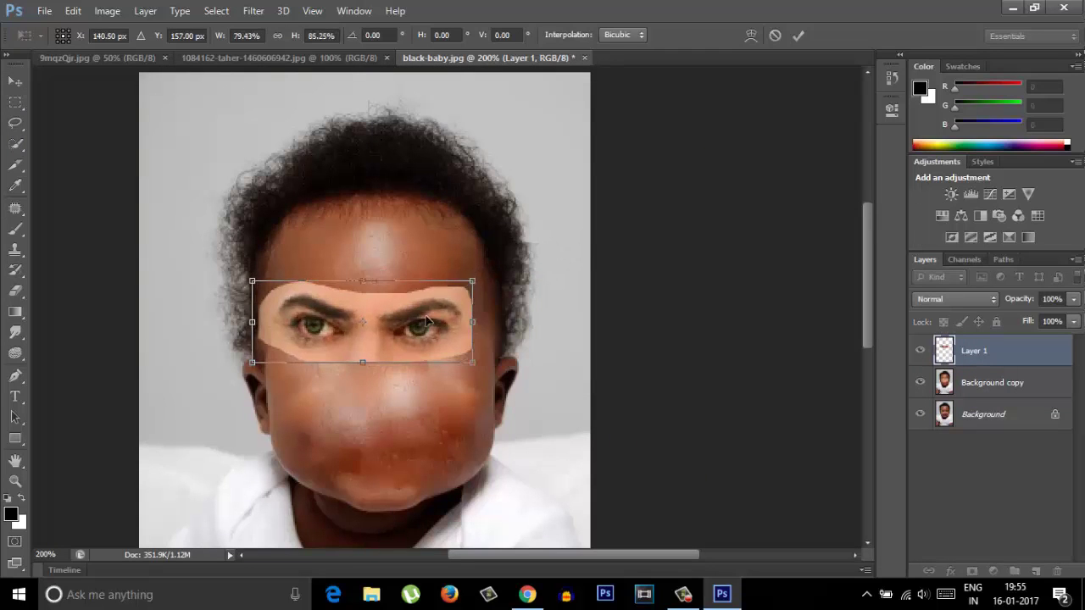
{"action": "left_click_drag", "start_coordinate": [419, 327], "coordinate": [428, 344]}
{"action": "key", "text": "e"}
{"action": "key", "text": "Return"}
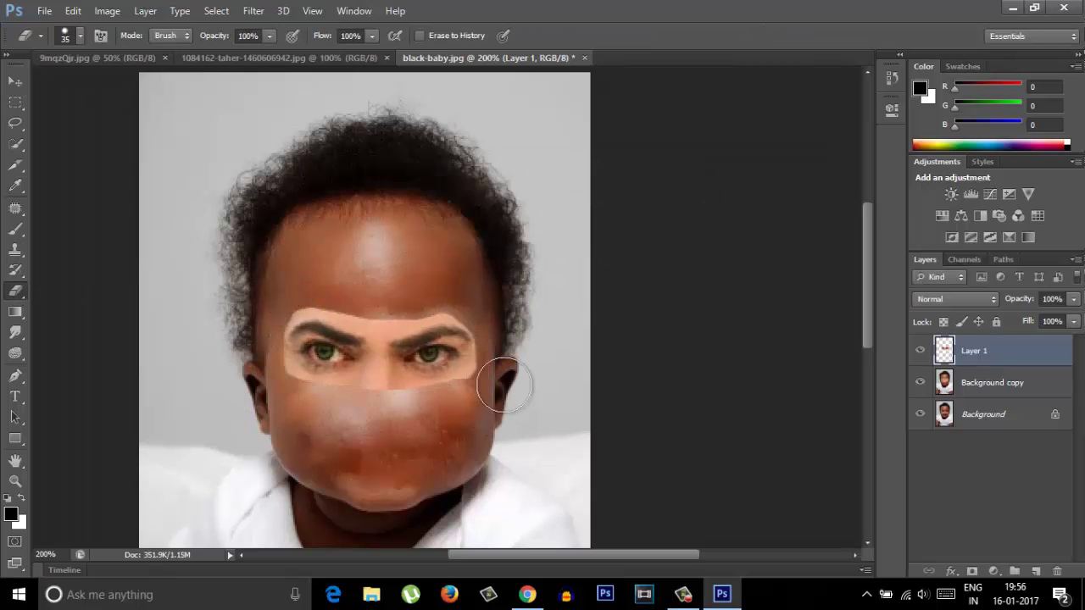
{"action": "left_click_drag", "start_coordinate": [485, 302], "coordinate": [311, 422]}
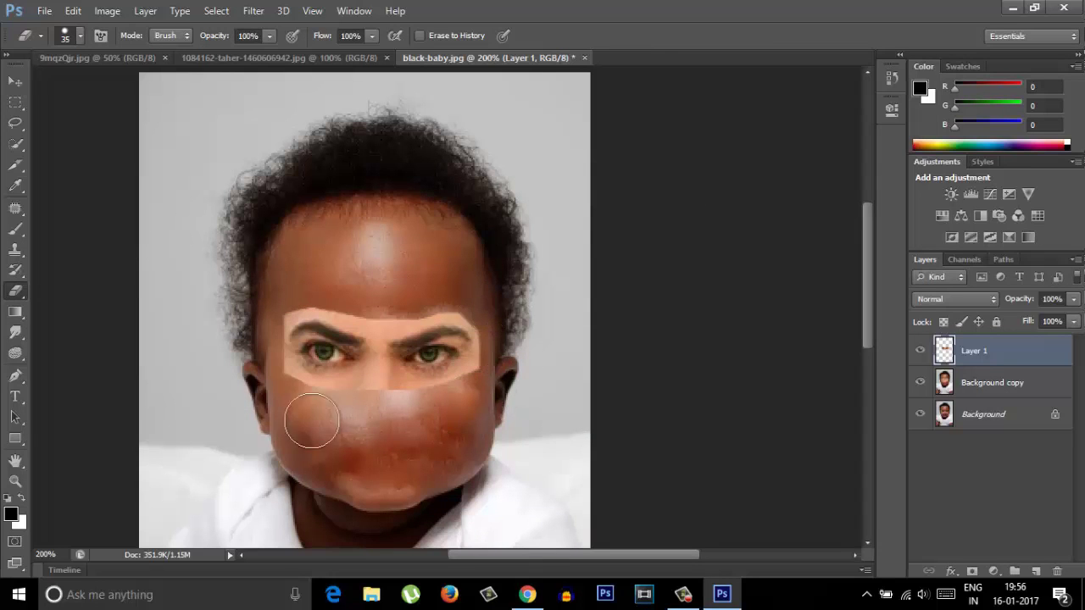
Step: Quick-select the pasted eye strip, then expand and contract the selection
{"action": "left_click", "coordinate": [18, 146]}
{"action": "left_click", "coordinate": [532, 358]}
{"action": "left_click", "coordinate": [216, 10]}
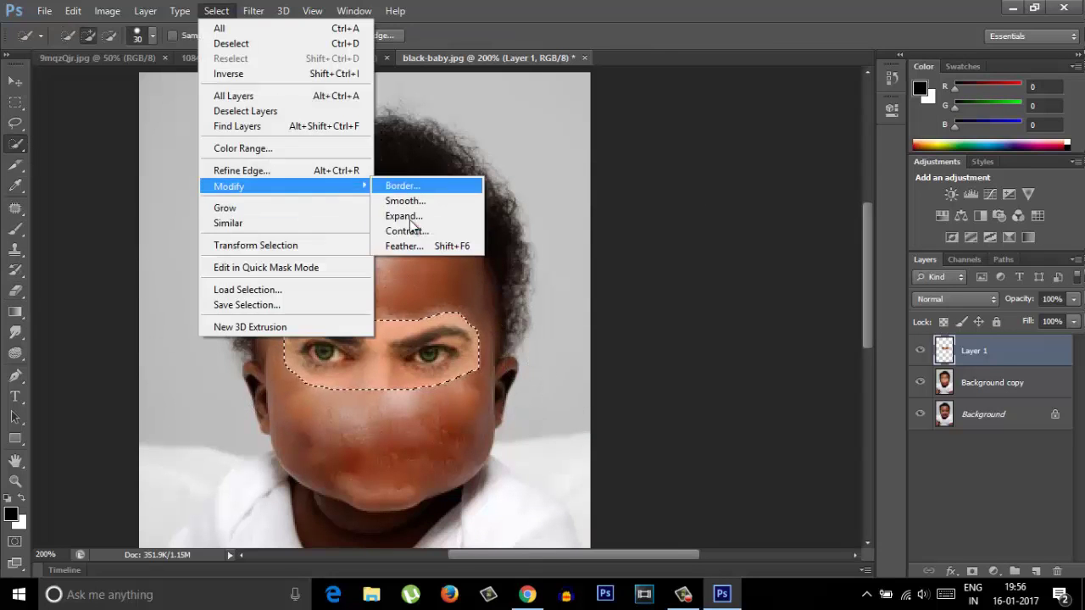
{"action": "left_click", "coordinate": [405, 216]}
{"action": "left_click", "coordinate": [617, 200]}
{"action": "left_click", "coordinate": [216, 10]}
{"action": "left_click", "coordinate": [406, 231]}
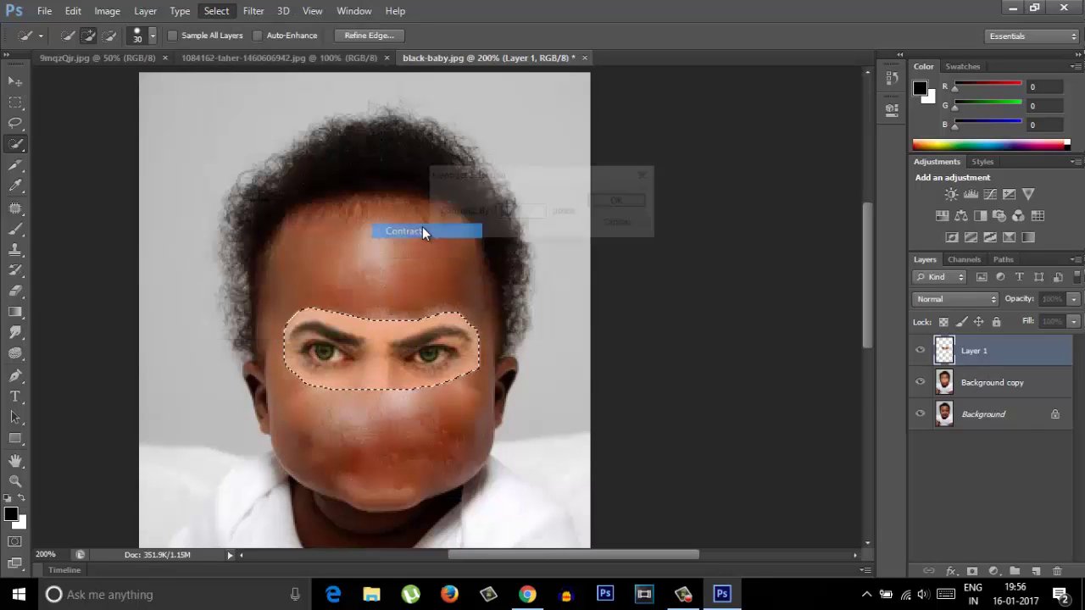
{"action": "key", "text": "Return"}
Step: Auto-blend Background copy and Layer 1 with the default blend settings
{"action": "left_click", "coordinate": [994, 384]}
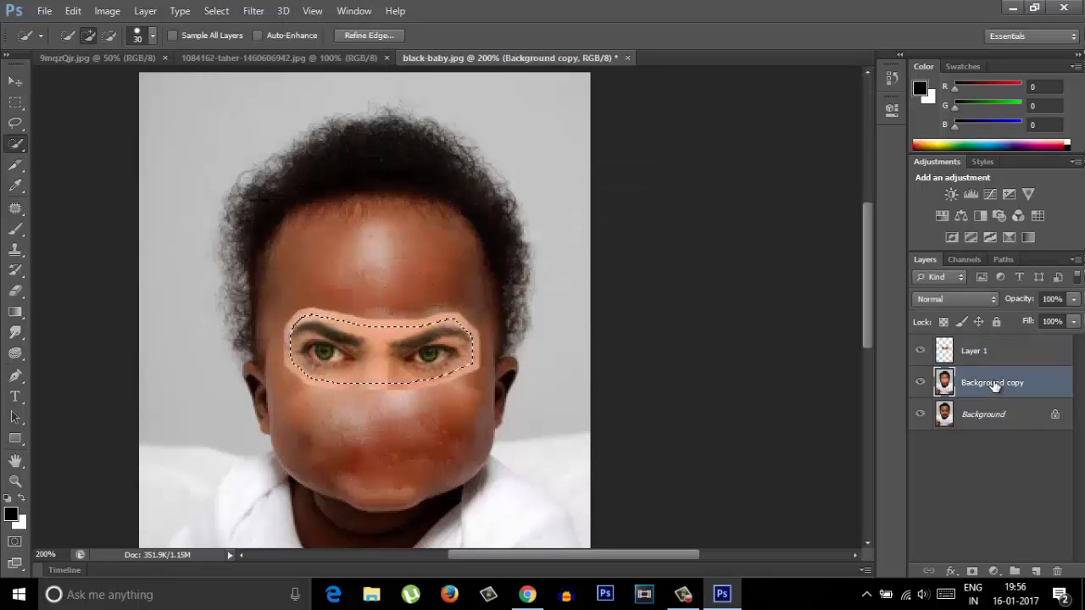
{"action": "key", "text": "ctrl+alt+a"}
{"action": "left_click", "coordinate": [73, 11]}
{"action": "left_click", "coordinate": [115, 407]}
{"action": "key", "text": "Return"}
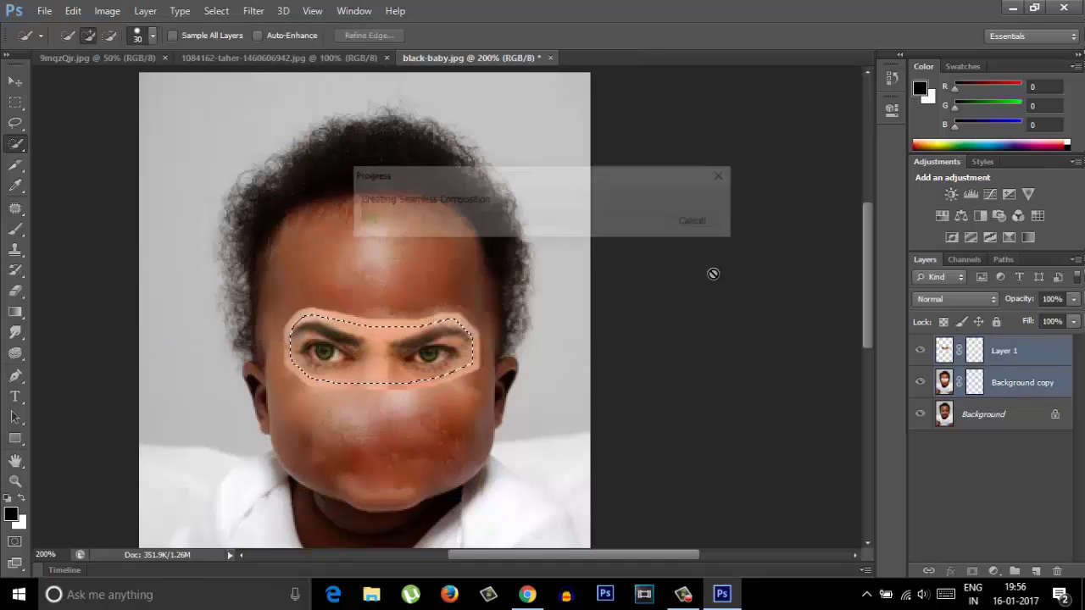
{"action": "left_click", "coordinate": [15, 123]}
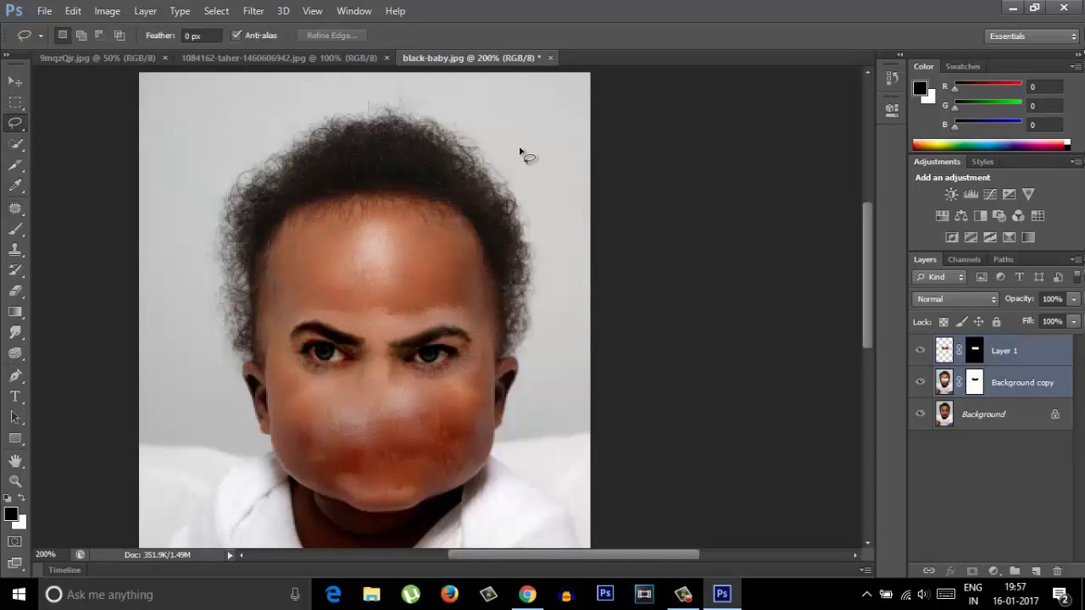
Step: Drag the 9mqzQjr.jpg man's nose and mouth into the baby photo and shrink them to fit
{"action": "left_click", "coordinate": [98, 58]}
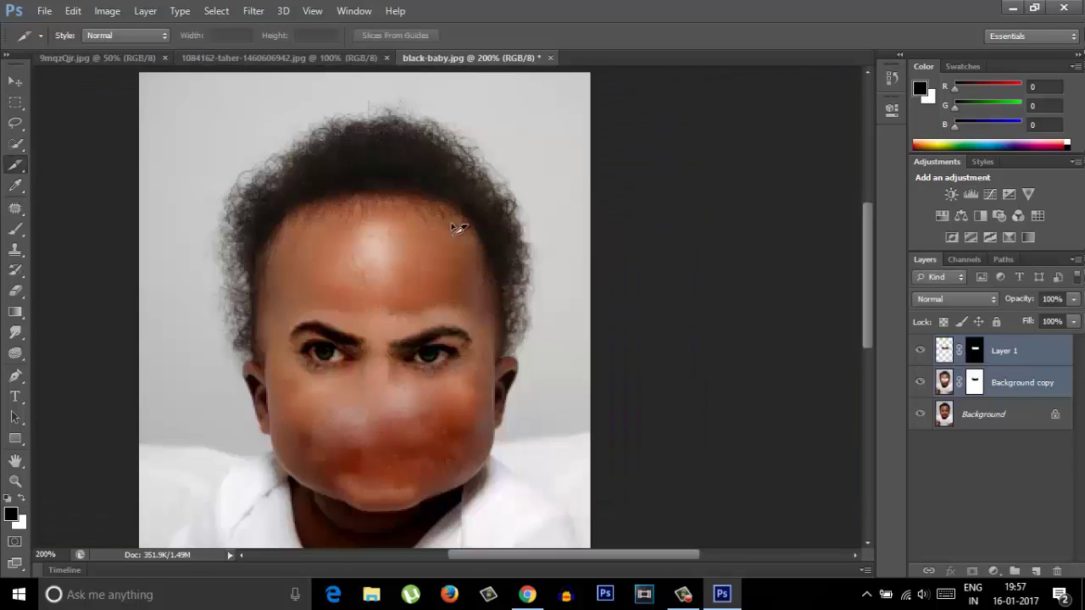
{"action": "left_click_drag", "start_coordinate": [468, 286], "coordinate": [484, 116]}
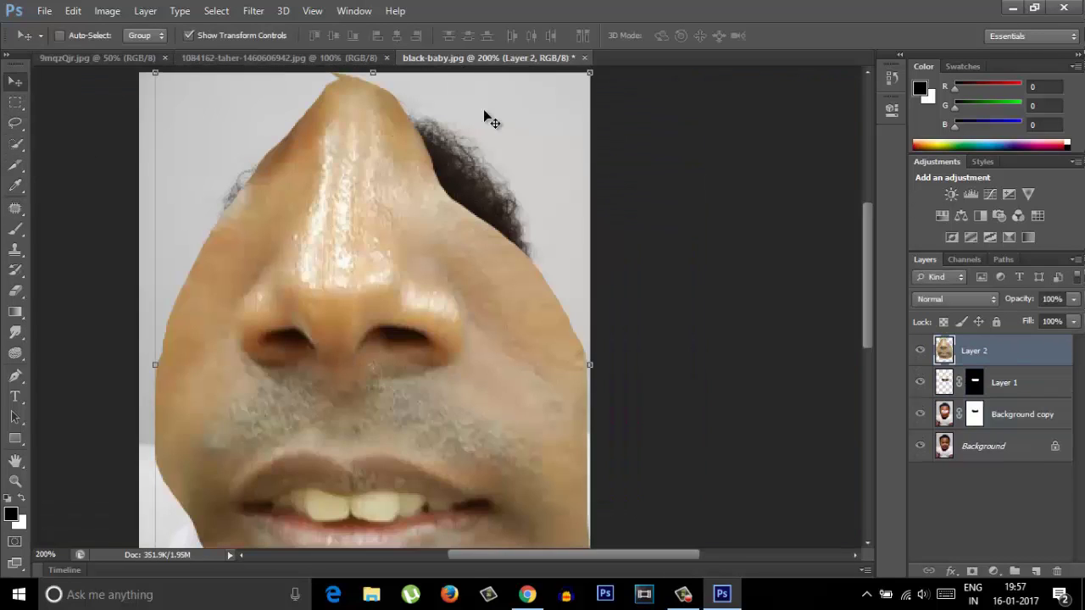
{"action": "key", "text": "ctrl+t"}
{"action": "mouse_move", "coordinate": [589, 72]}
{"action": "left_mouse_down"}
{"action": "mouse_move", "coordinate": [407, 305]}
{"action": "mouse_move", "coordinate": [479, 241]}
{"action": "mouse_move", "coordinate": [467, 313]}
{"action": "mouse_move", "coordinate": [438, 349]}
{"action": "left_mouse_up"}
{"action": "left_click", "coordinate": [16, 144]}
Step: Quick-select the pasted nose and mouth and contract the selection
{"action": "key", "text": "Return"}
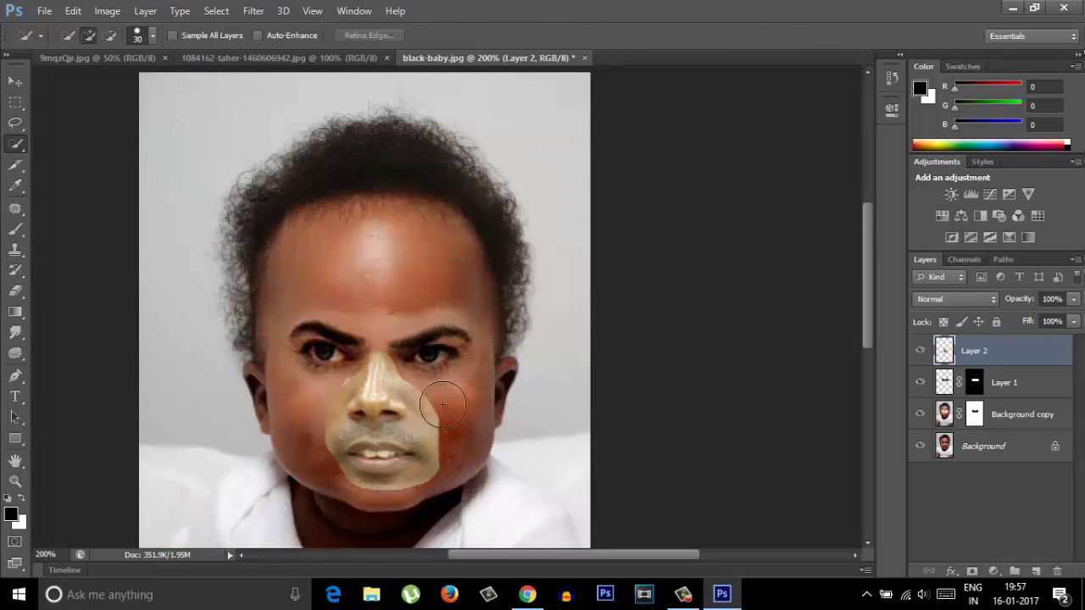
{"action": "left_click", "coordinate": [382, 415]}
{"action": "left_click", "coordinate": [216, 10]}
{"action": "left_click", "coordinate": [407, 230]}
{"action": "key", "text": "Return"}
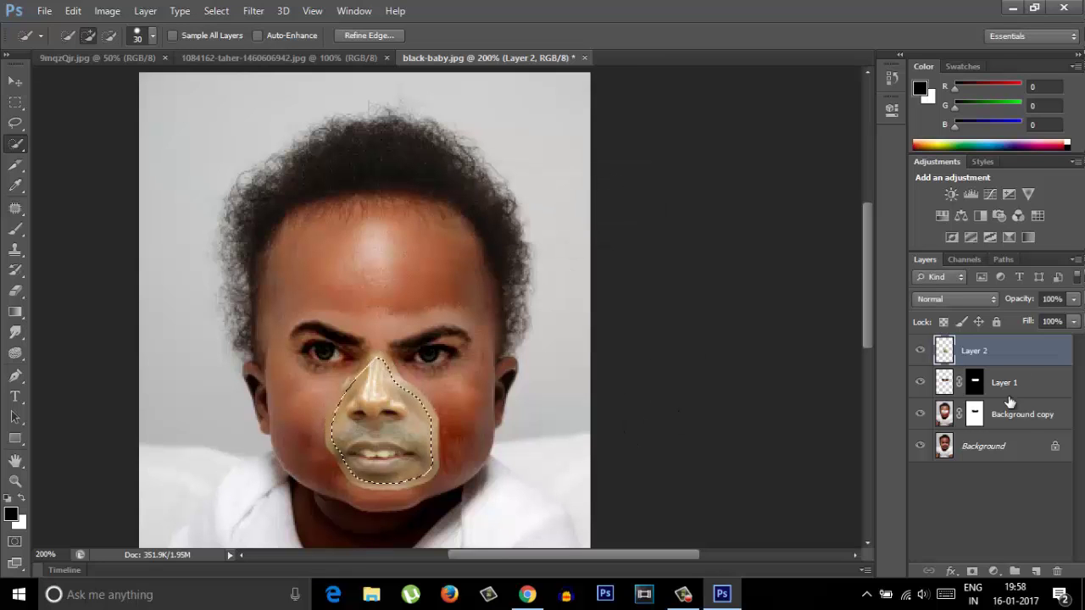
Step: Auto-blend Background copy and Layer 2 to merge the nose and mouth
{"action": "left_click", "coordinate": [1017, 413]}
{"action": "left_click", "coordinate": [1025, 358], "text": "ctrl"}
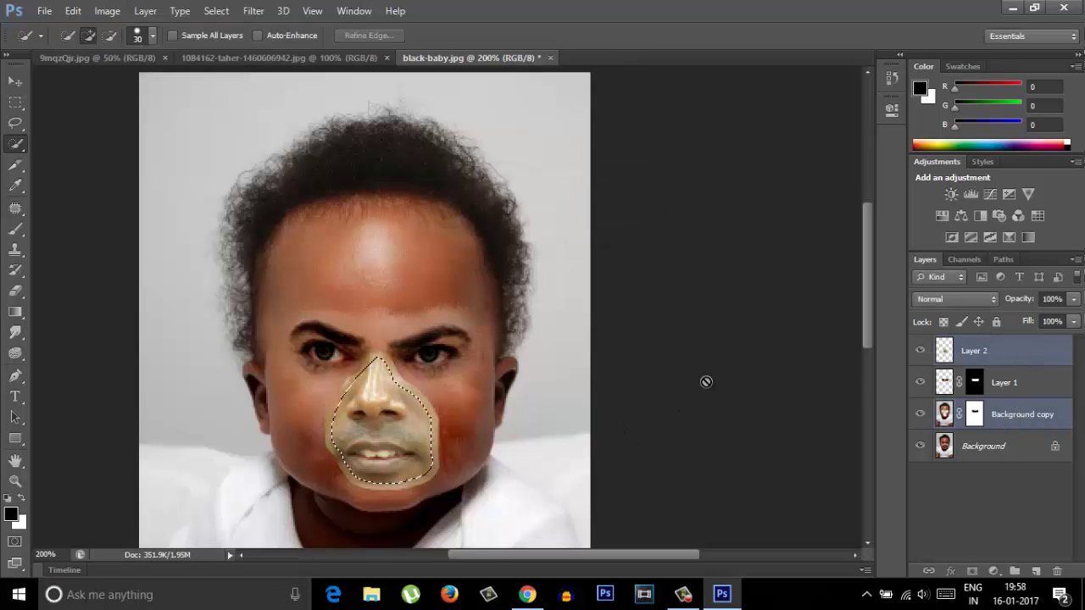
{"action": "left_click", "coordinate": [72, 10]}
{"action": "left_click", "coordinate": [135, 333]}
{"action": "left_click", "coordinate": [617, 156]}
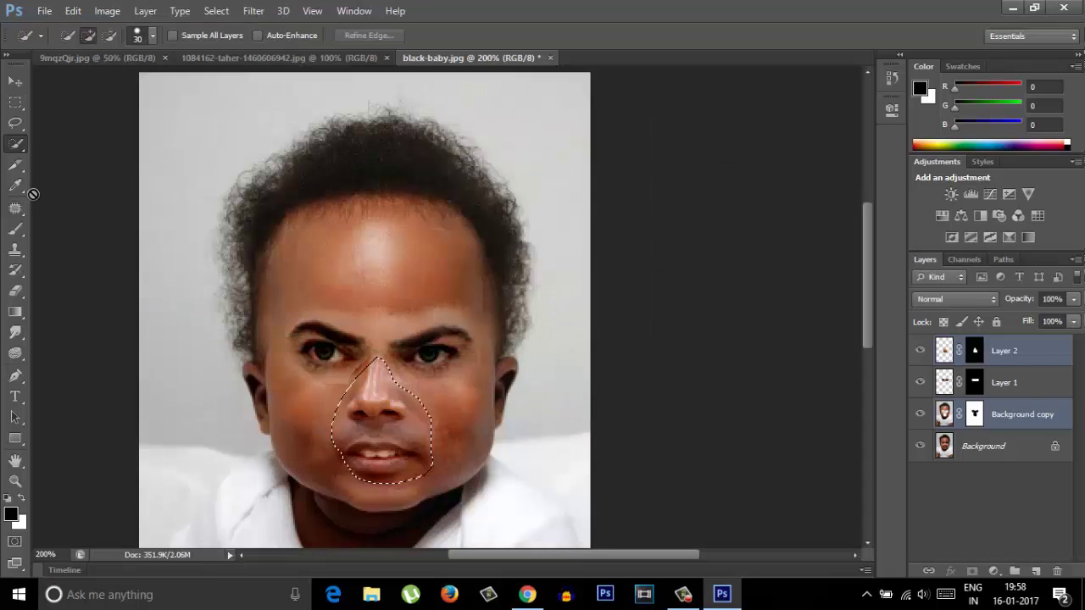
Step: Auto-blend all three face layers together, then undo that repeated blend
{"action": "left_click", "coordinate": [1035, 382], "text": "ctrl"}
{"action": "left_click", "coordinate": [72, 10]}
{"action": "left_click", "coordinate": [119, 338]}
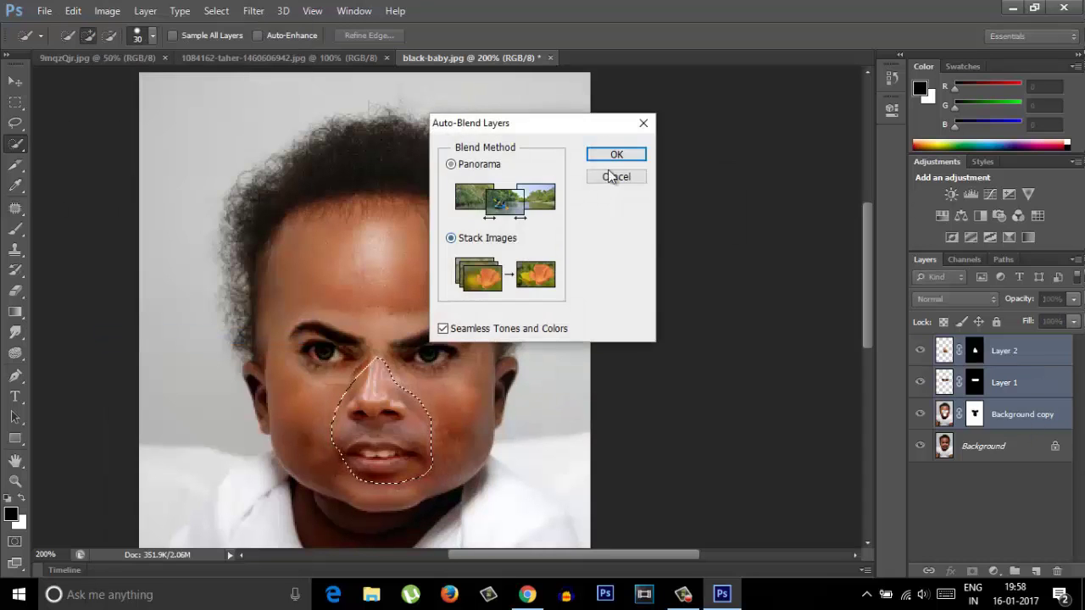
{"action": "left_click", "coordinate": [625, 153]}
{"action": "left_click", "coordinate": [73, 10]}
{"action": "left_click", "coordinate": [119, 15]}
Step: Step back through history to the state before the nose-and-mouth blend
{"action": "key", "text": "l"}
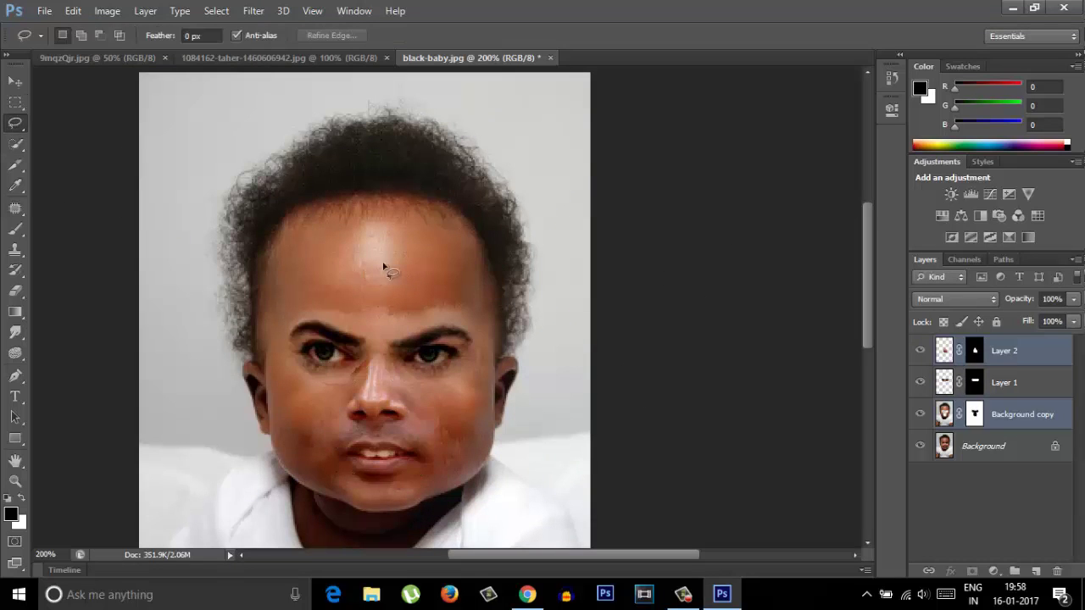
{"action": "left_click", "coordinate": [72, 10]}
{"action": "left_click", "coordinate": [134, 44]}
{"action": "left_click", "coordinate": [73, 10]}
{"action": "left_click", "coordinate": [134, 44]}
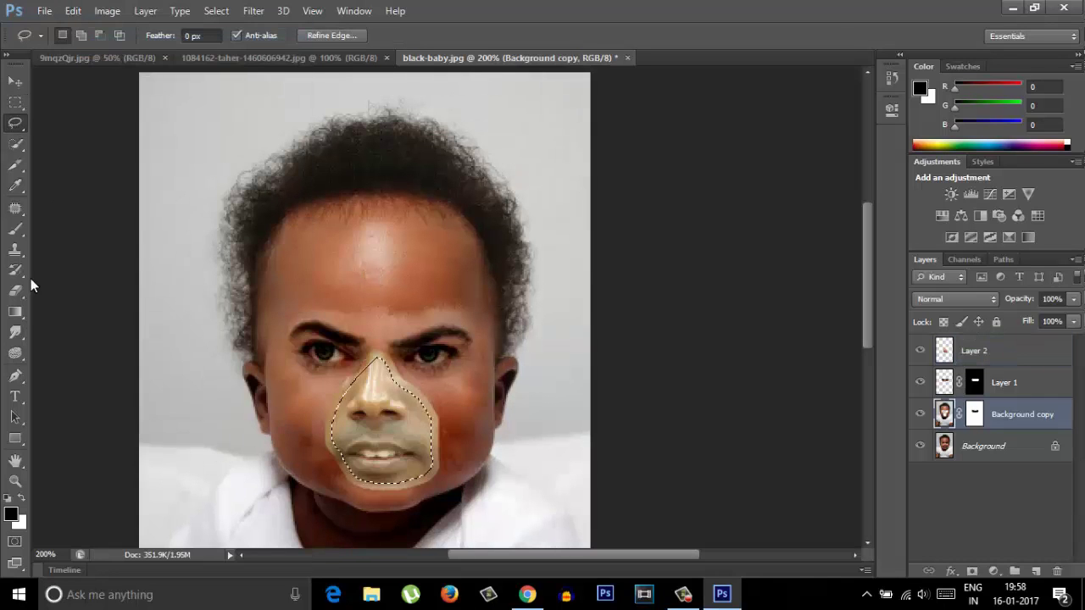
{"action": "left_click", "coordinate": [73, 11]}
{"action": "left_click", "coordinate": [127, 45]}
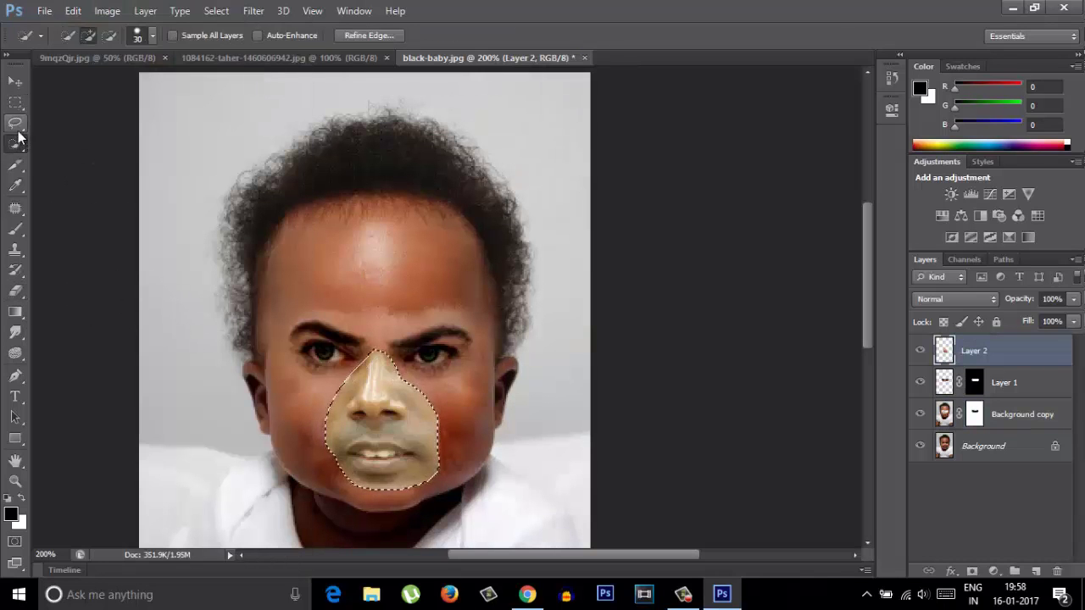
Step: Erase Layer 2's edge, reselect the nose and mouth, and contract the selection
{"action": "left_click", "coordinate": [15, 291]}
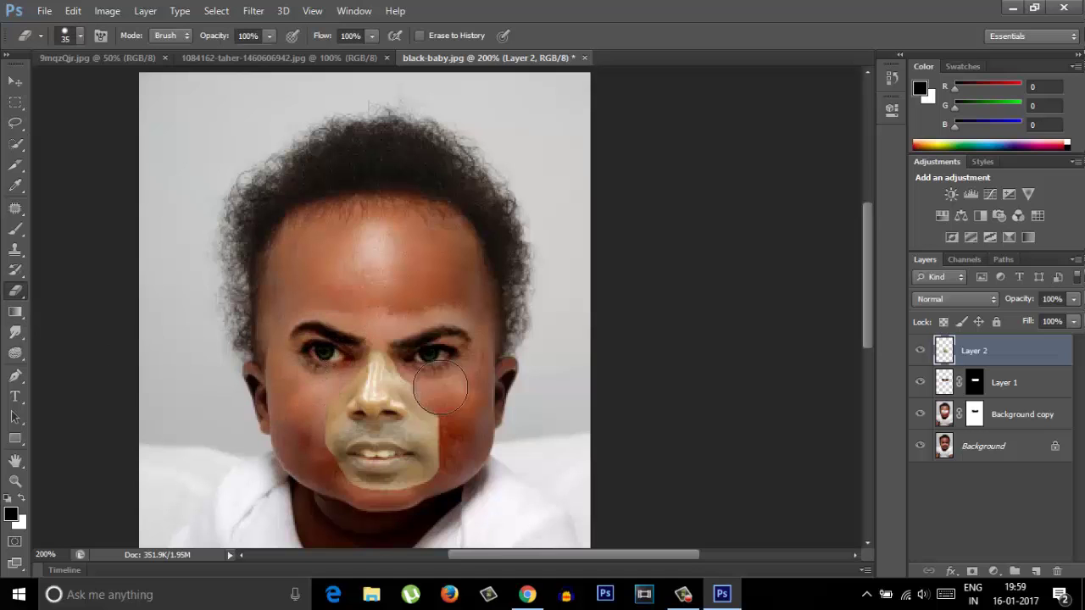
{"action": "key", "text": "w"}
{"action": "key", "text": "ctrl+shift+d"}
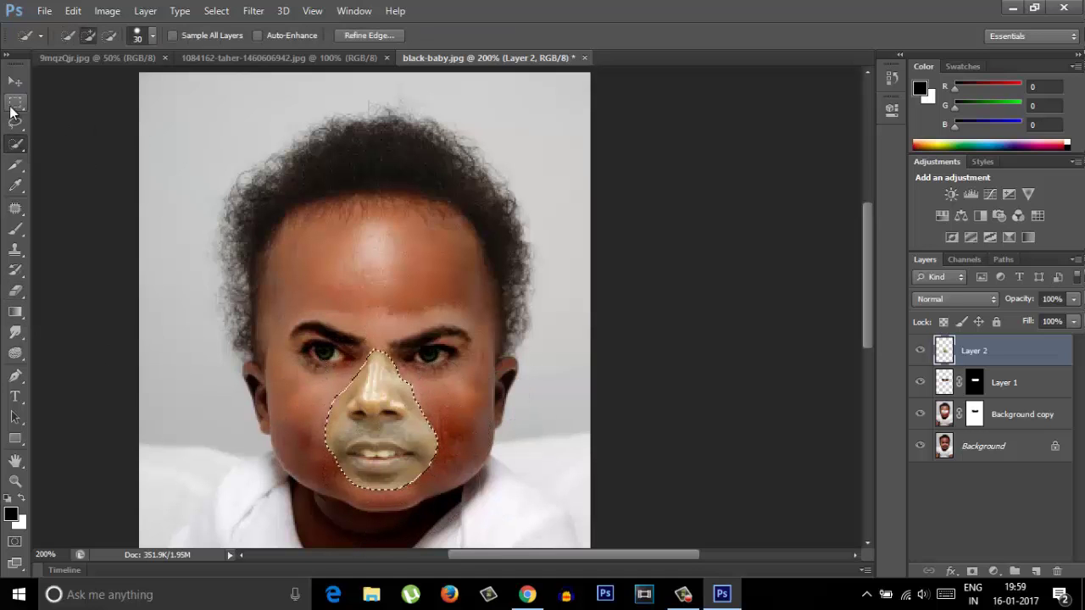
{"action": "left_click", "coordinate": [216, 10]}
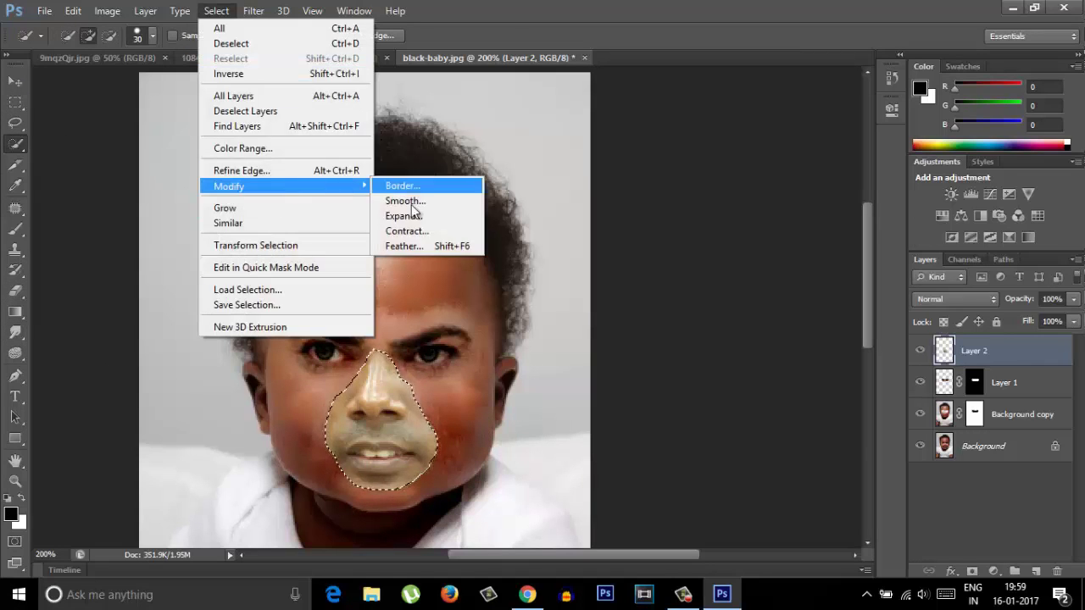
{"action": "left_click", "coordinate": [424, 225]}
{"action": "key", "text": "Return"}
Step: Auto-blend Background copy and Layer 2 again to merge the nose and mouth
{"action": "left_click", "coordinate": [1021, 414]}
{"action": "left_click", "coordinate": [1017, 350], "text": "ctrl"}
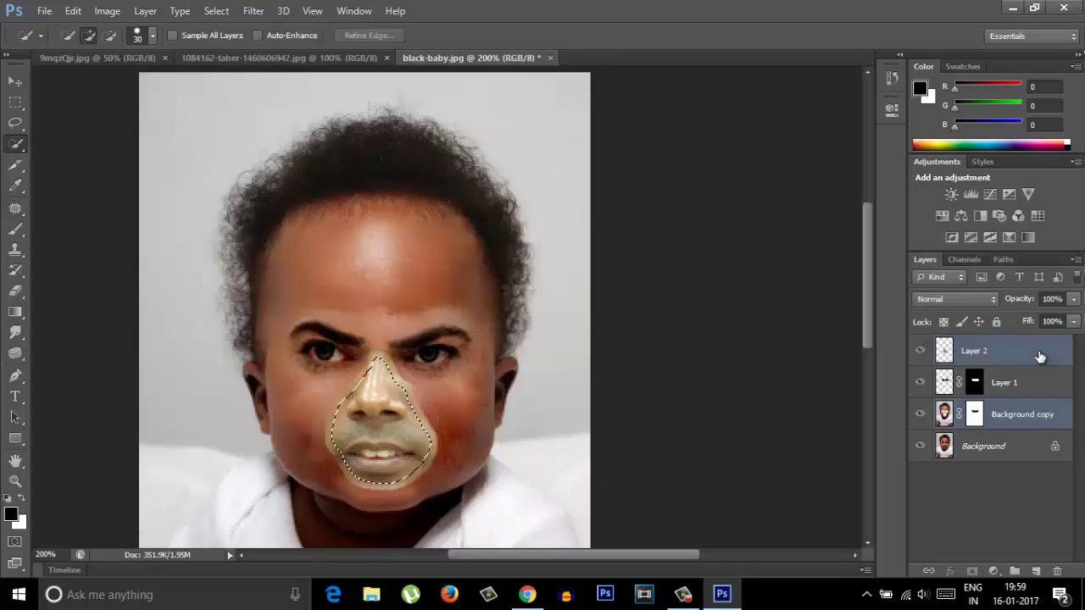
{"action": "left_click", "coordinate": [73, 10]}
{"action": "left_click", "coordinate": [127, 342]}
{"action": "left_click", "coordinate": [598, 161]}
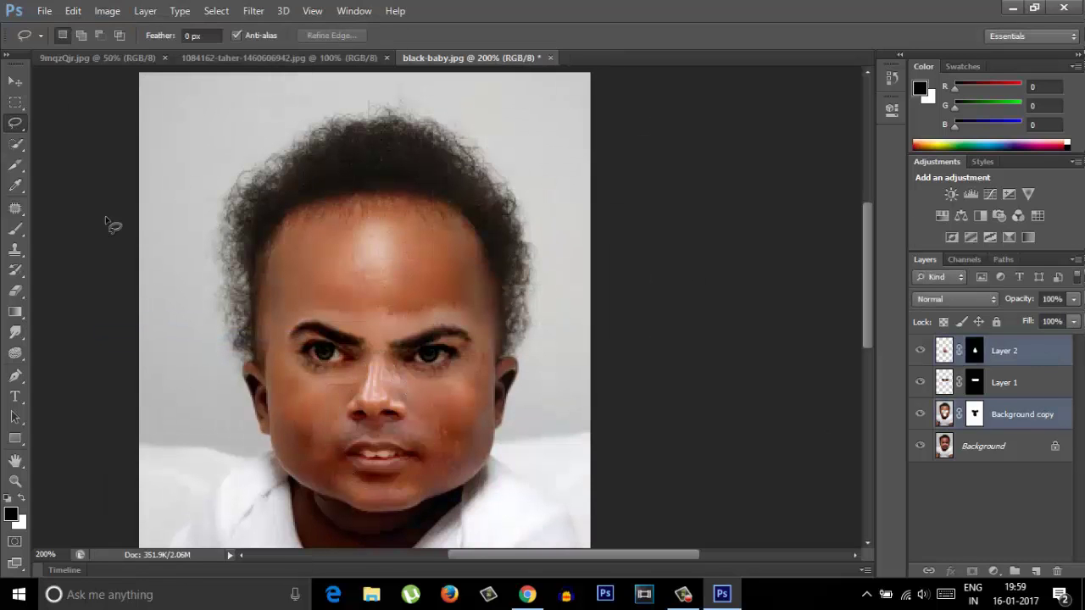